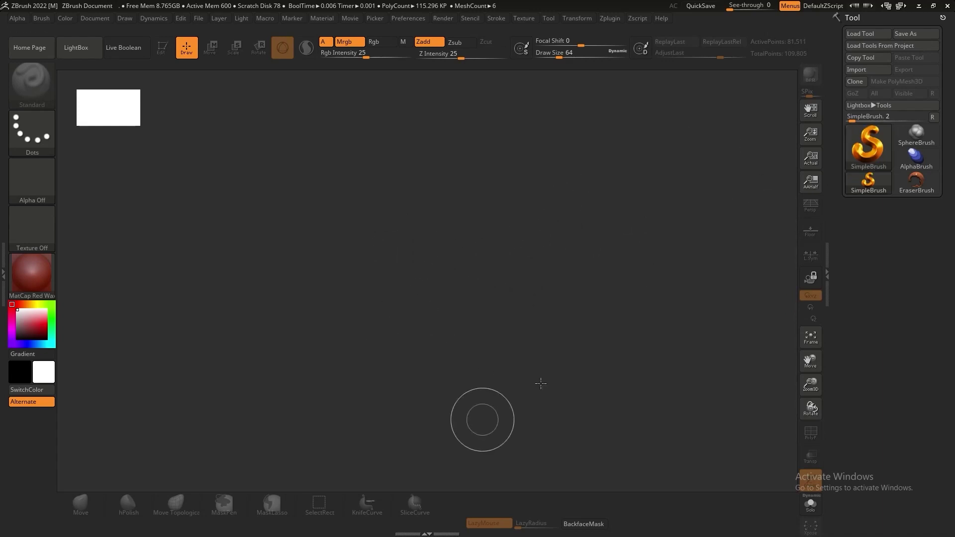
- Place a Sphere3D on the canvas, enable edit mode and convert it to a PolyMesh3D
{"action": "left_click", "coordinate": [856, 141]}
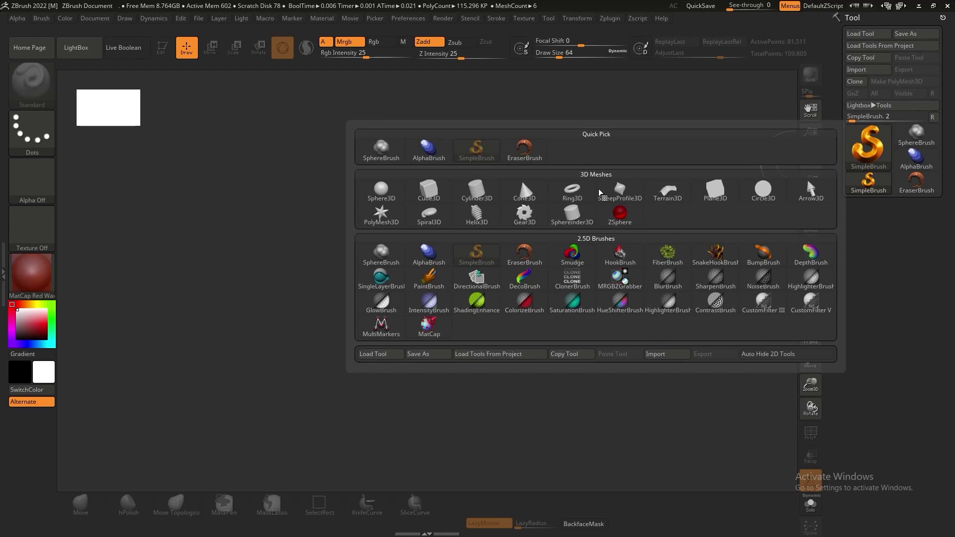
{"action": "left_click", "coordinate": [392, 194]}
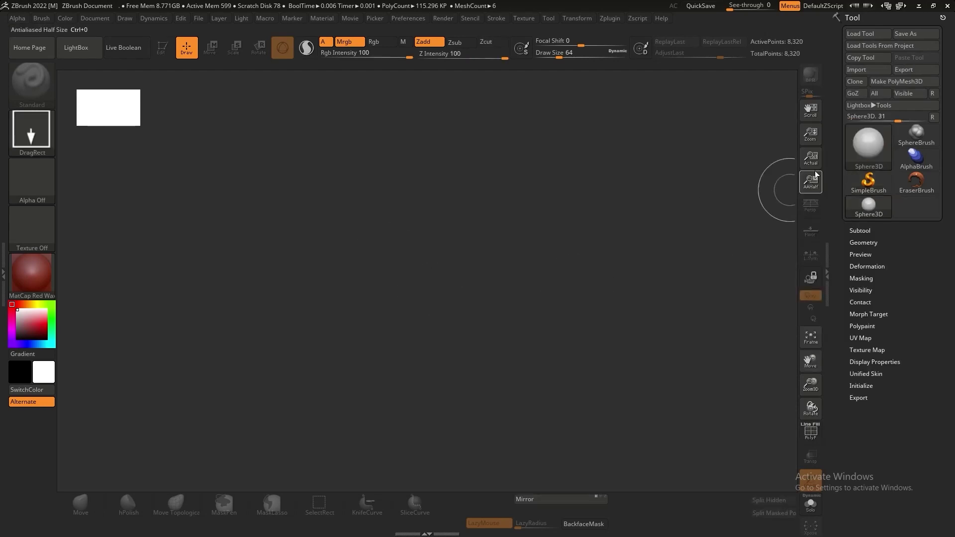
{"action": "mouse_move", "coordinate": [423, 250]}
{"action": "left_mouse_down"}
{"action": "mouse_move", "coordinate": [420, 478]}
{"action": "mouse_move", "coordinate": [428, 480]}
{"action": "left_mouse_up"}
{"action": "key", "text": "t"}
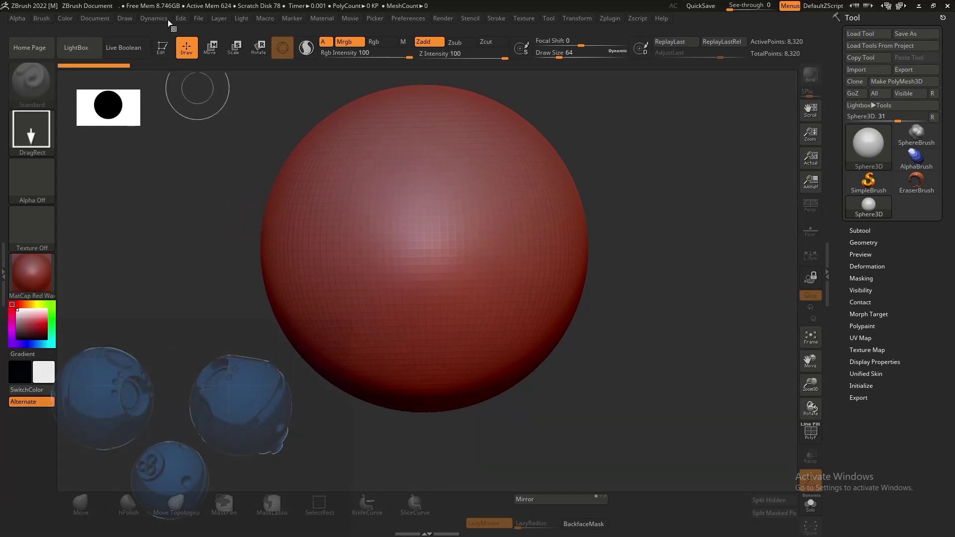
{"action": "left_click", "coordinate": [899, 81]}
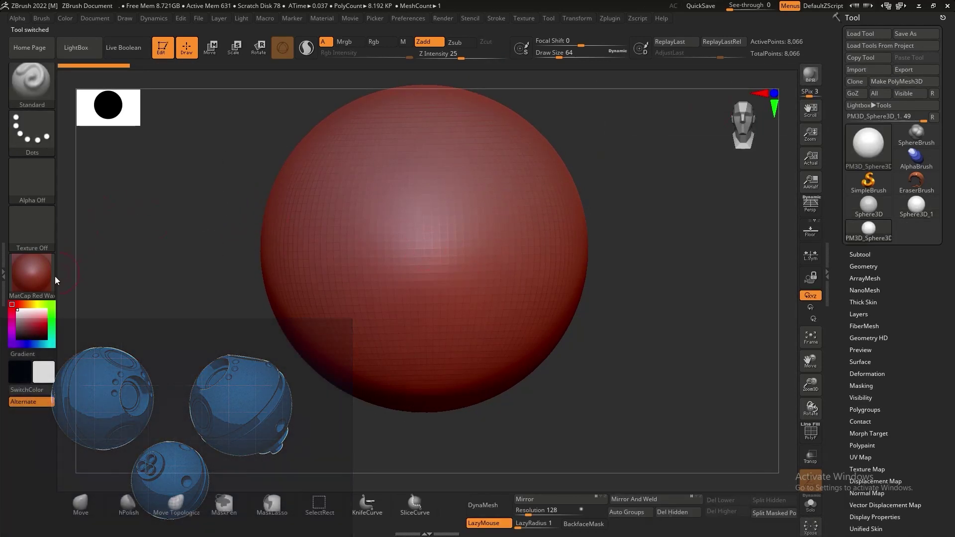
- Assign BasicMaterial to the sphere
{"action": "left_click", "coordinate": [34, 281]}
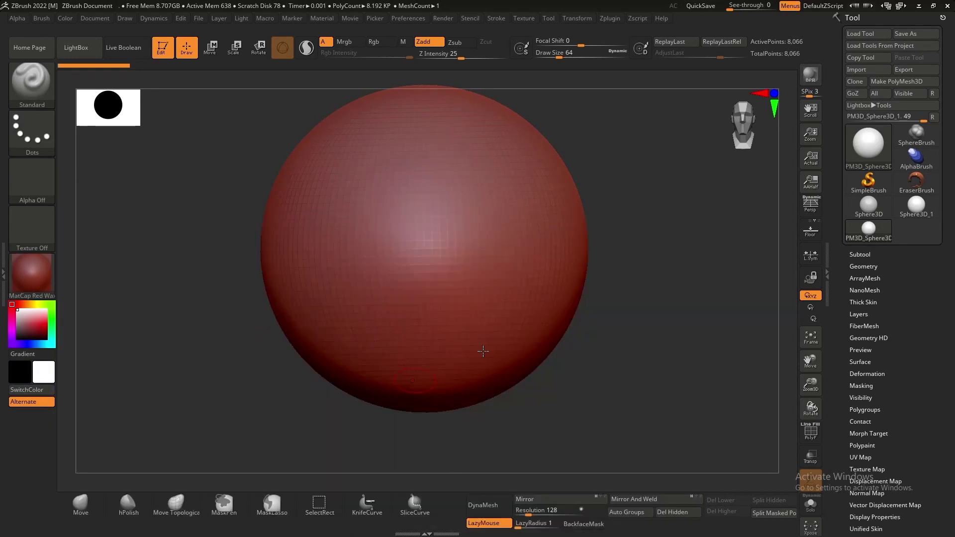
{"action": "left_click", "coordinate": [26, 284]}
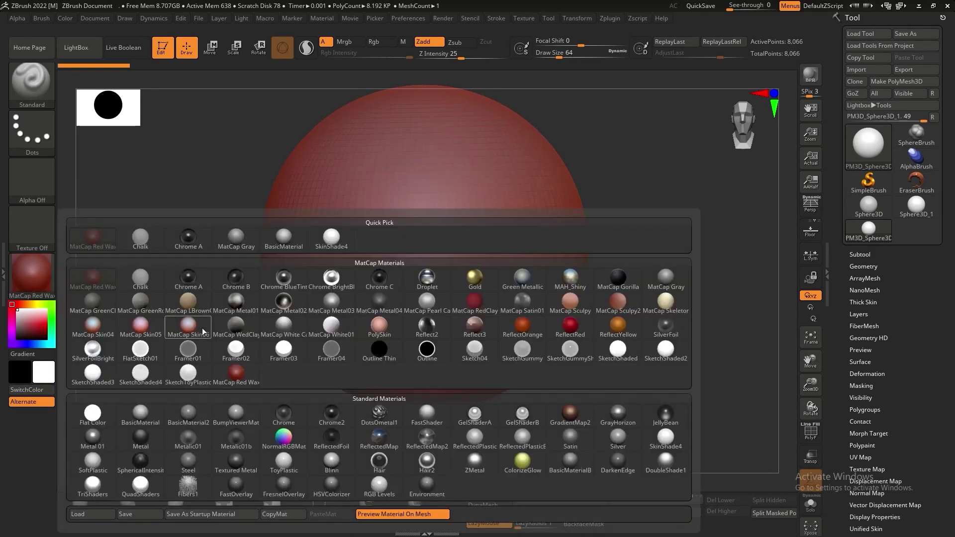
{"action": "left_click", "coordinate": [155, 422]}
{"action": "key", "text": "shift"}
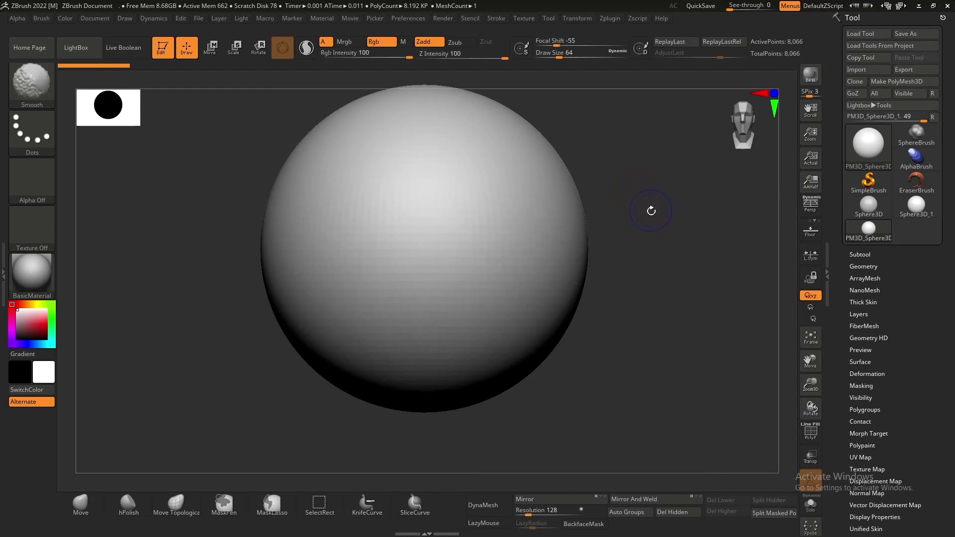
{"action": "left_click_drag", "start_coordinate": [651, 222], "coordinate": [644, 251], "text": "alt"}
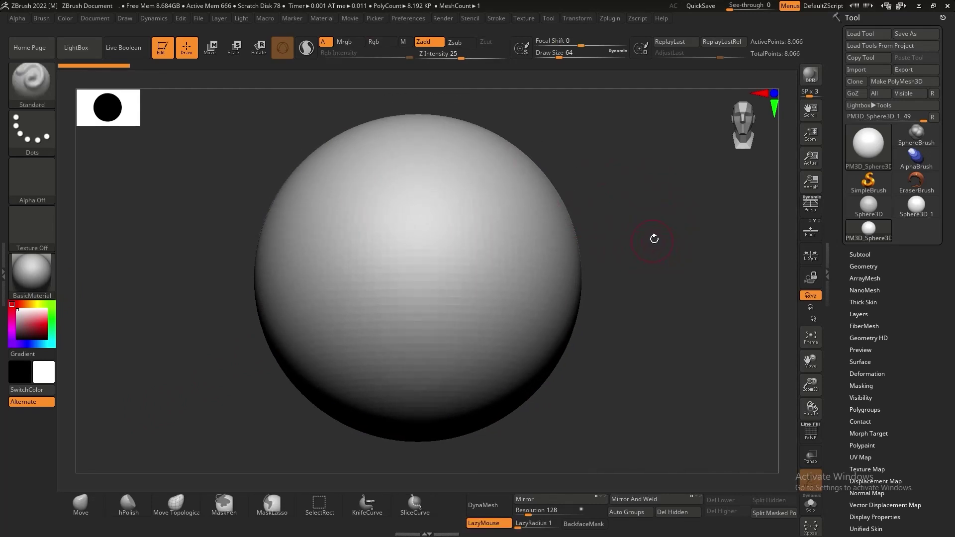
{"action": "left_click_drag", "start_coordinate": [660, 241], "coordinate": [675, 258], "text": "alt"}
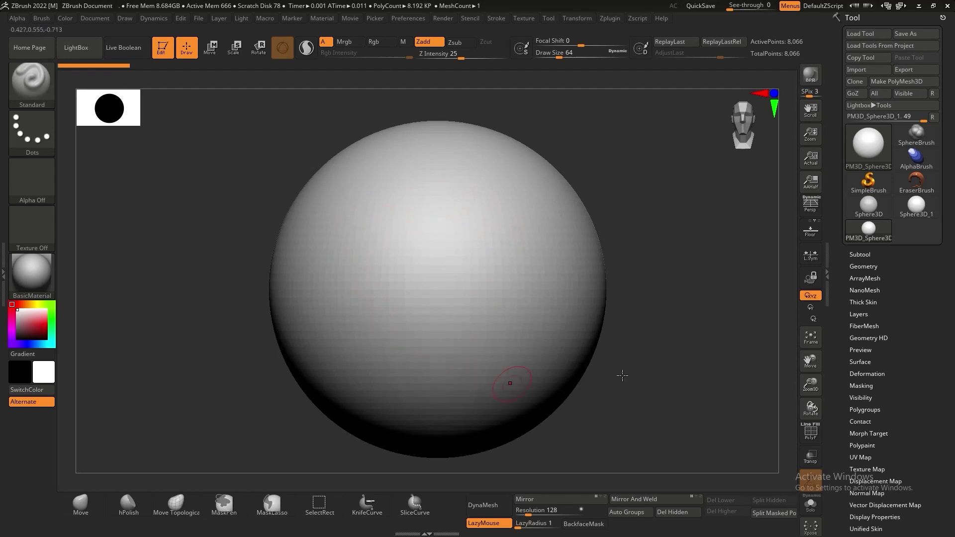
- Append a Cylinder3D as a new subtool and make it the active subtool
{"action": "left_click", "coordinate": [854, 254]}
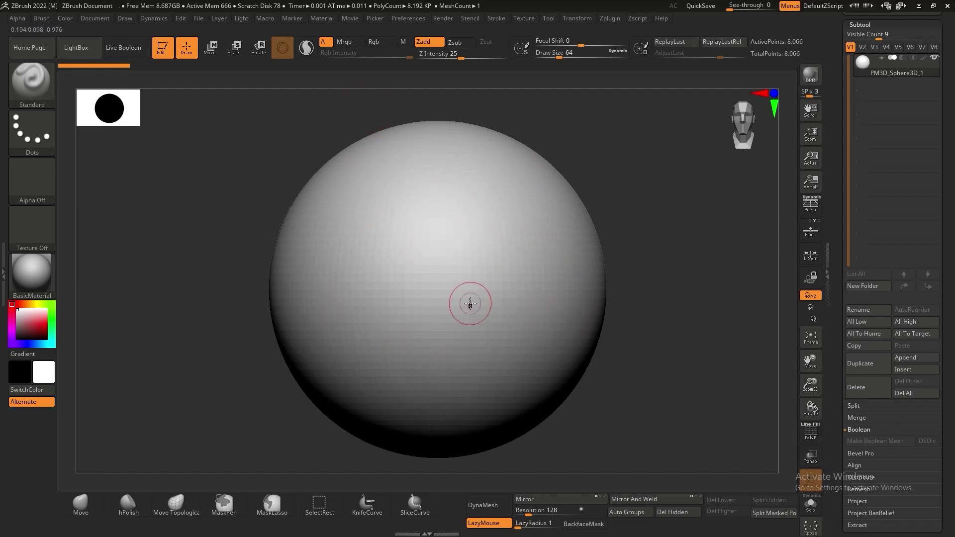
{"action": "left_click", "coordinate": [915, 357]}
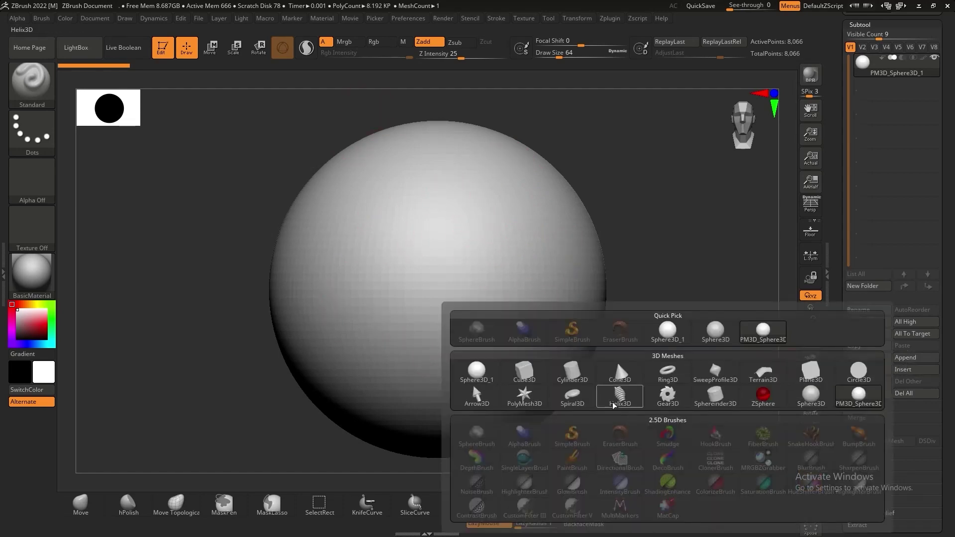
{"action": "left_click", "coordinate": [911, 361]}
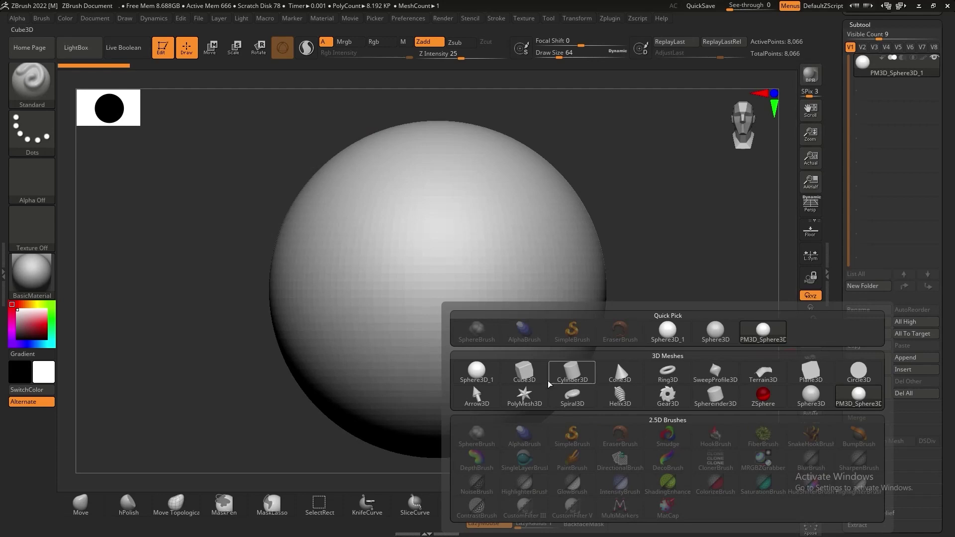
{"action": "left_click", "coordinate": [569, 377]}
{"action": "left_click_drag", "start_coordinate": [700, 343], "coordinate": [170, 364]}
{"action": "left_click", "coordinate": [431, 253], "text": "alt"}
{"action": "left_click_drag", "start_coordinate": [552, 322], "coordinate": [621, 292], "text": "alt"}
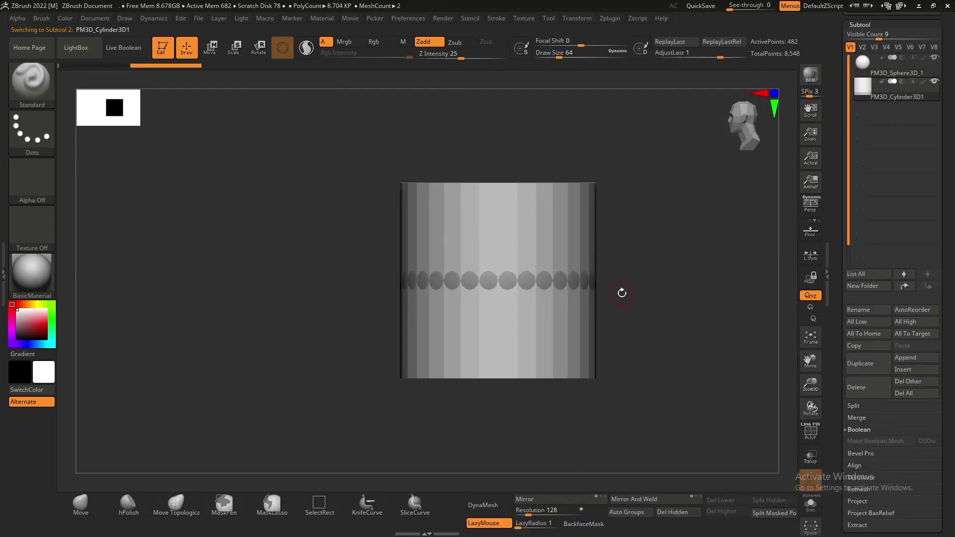
- Turn the cylinder horizontal, scale it down and position it partly embedded in the front of the sphere
{"action": "key", "text": "w"}
{"action": "left_click_drag", "start_coordinate": [433, 275], "coordinate": [200, 280]}
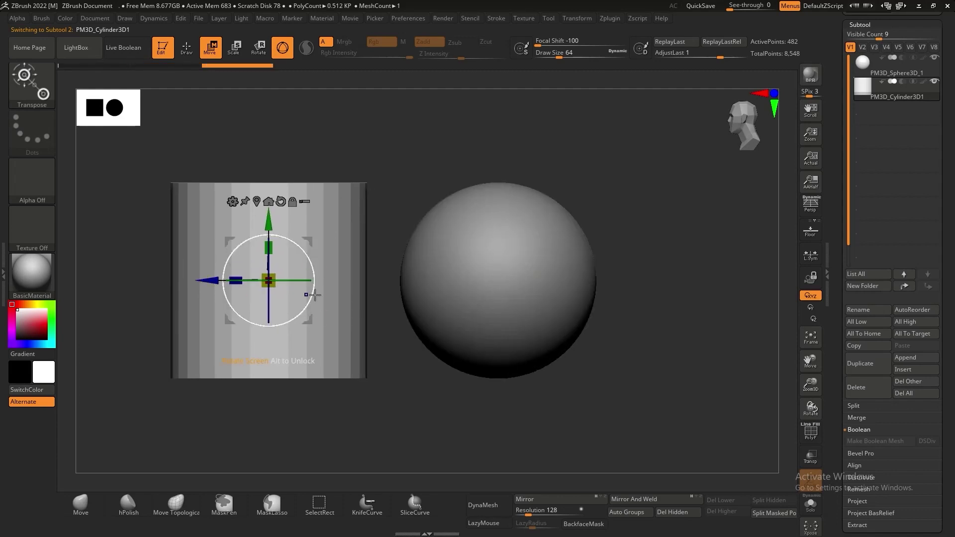
{"action": "left_click_drag", "start_coordinate": [314, 265], "coordinate": [316, 400]}
{"action": "left_click_drag", "start_coordinate": [269, 280], "coordinate": [163, 314]}
{"action": "left_click_drag", "start_coordinate": [329, 280], "coordinate": [446, 299]}
- Raise the cylinder by about 0.08 in the front view
{"action": "key", "text": "q"}
{"action": "mouse_move", "coordinate": [413, 388]}
{"action": "left_mouse_down"}
{"action": "mouse_move", "coordinate": [575, 333]}
{"action": "mouse_move", "coordinate": [625, 367]}
{"action": "mouse_move", "coordinate": [353, 384]}
{"action": "mouse_move", "coordinate": [585, 379]}
{"action": "left_mouse_up"}
{"action": "key", "text": "w"}
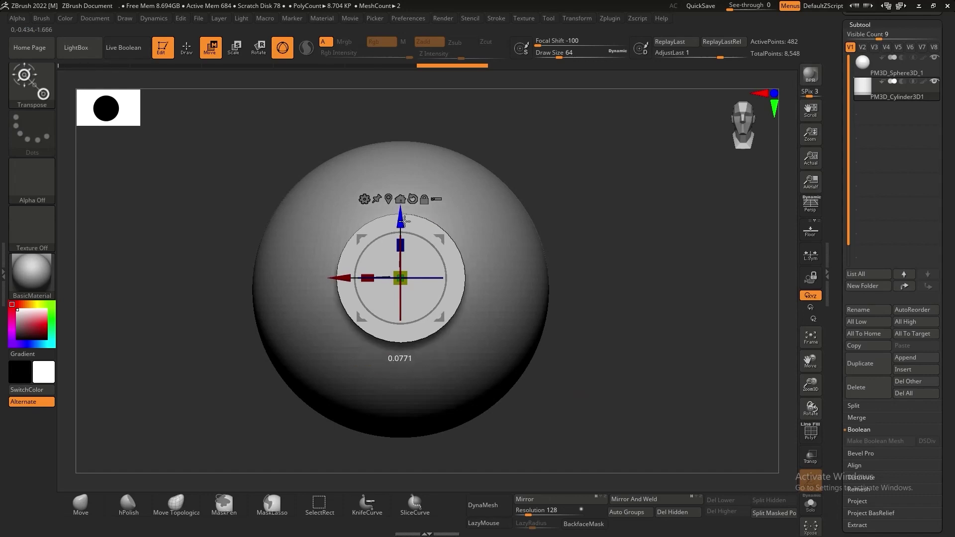
{"action": "key", "text": "q"}
- Examine from several angles how the cylinder penetrates the sphere, and review both entries in the subtool list
{"action": "left_click_drag", "start_coordinate": [689, 305], "coordinate": [570, 299]}
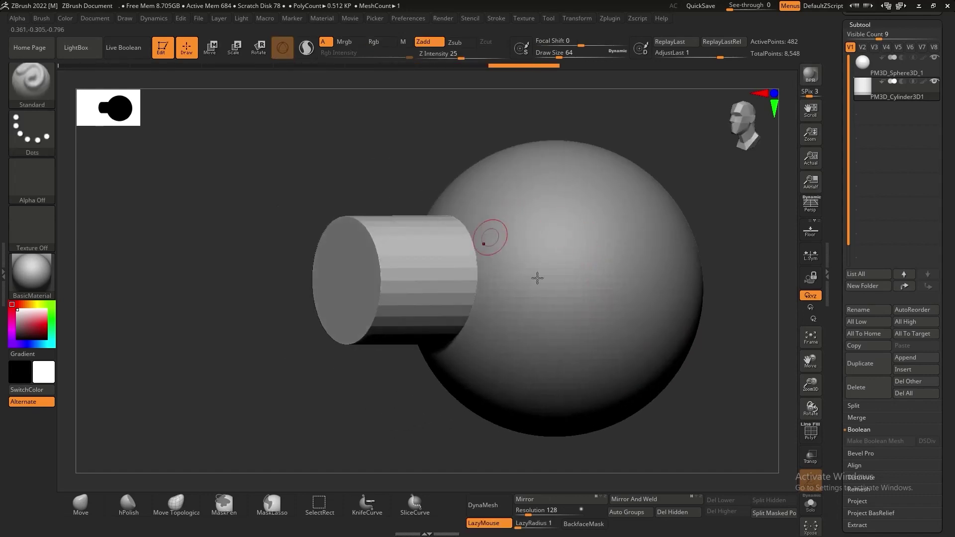
{"action": "left_click_drag", "start_coordinate": [308, 399], "coordinate": [371, 396]}
{"action": "mouse_move", "coordinate": [635, 348]}
{"action": "left_mouse_down"}
{"action": "mouse_move", "coordinate": [644, 330]}
{"action": "mouse_move", "coordinate": [641, 347]}
{"action": "left_mouse_up"}
{"action": "left_click_drag", "start_coordinate": [381, 256], "coordinate": [624, 366]}
{"action": "left_click_drag", "start_coordinate": [580, 325], "coordinate": [426, 321]}
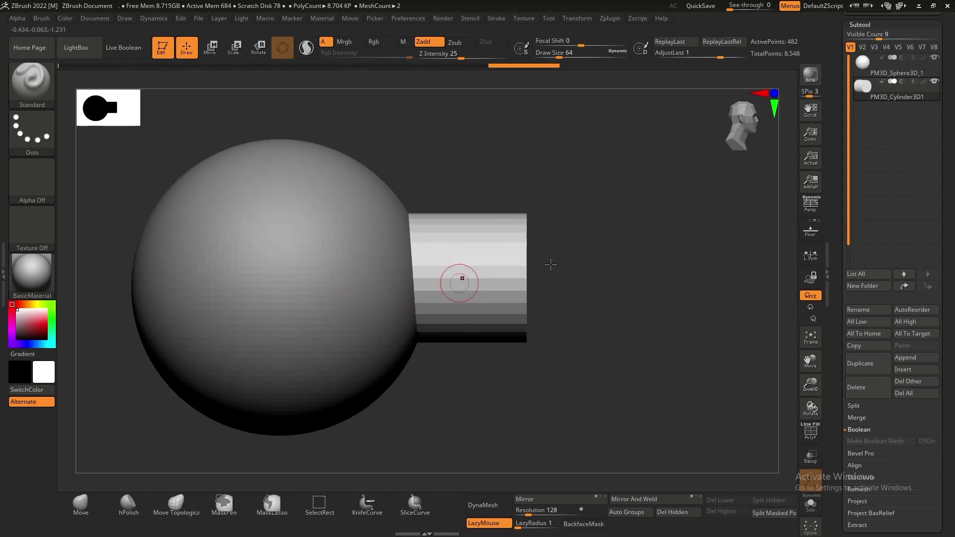
{"action": "left_click_drag", "start_coordinate": [584, 150], "coordinate": [549, 301]}
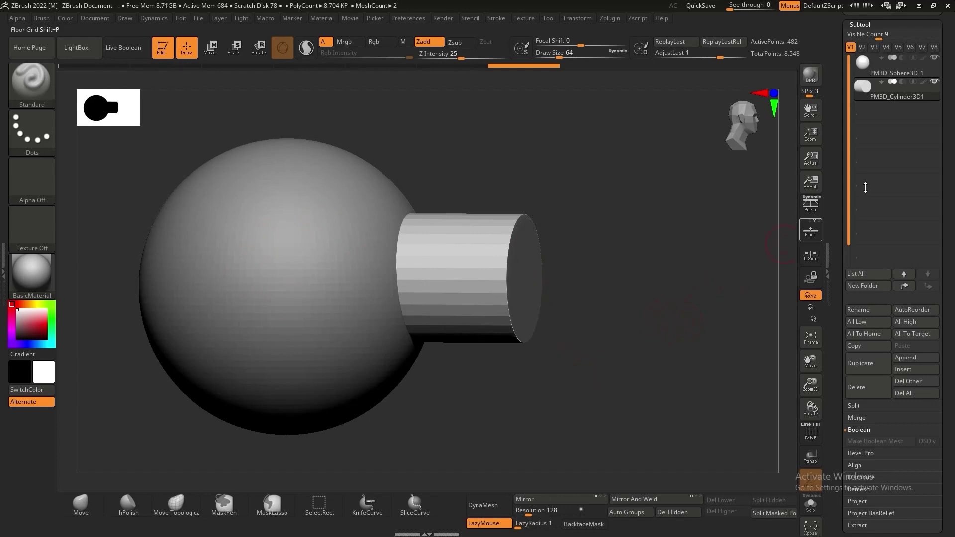
{"action": "left_click", "coordinate": [907, 77]}
{"action": "left_click_drag", "start_coordinate": [750, 167], "coordinate": [696, 186], "text": "shift"}
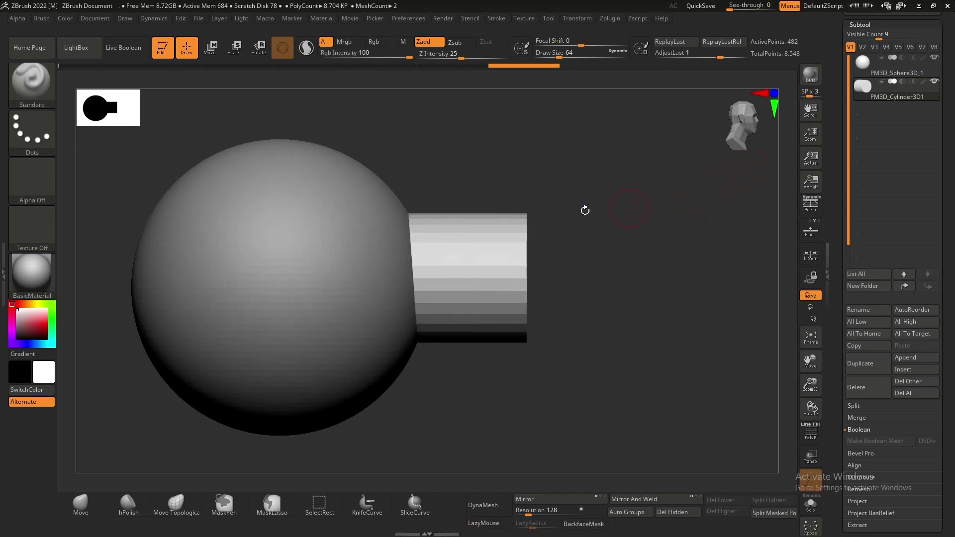
{"action": "left_click_drag", "start_coordinate": [588, 187], "coordinate": [522, 196], "text": "shift"}
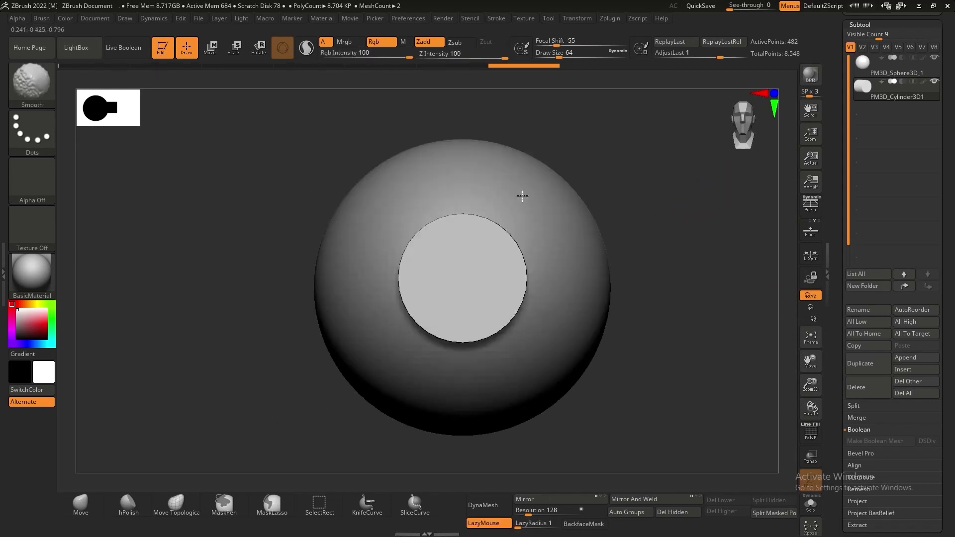
{"action": "left_click_drag", "start_coordinate": [698, 272], "coordinate": [670, 365]}
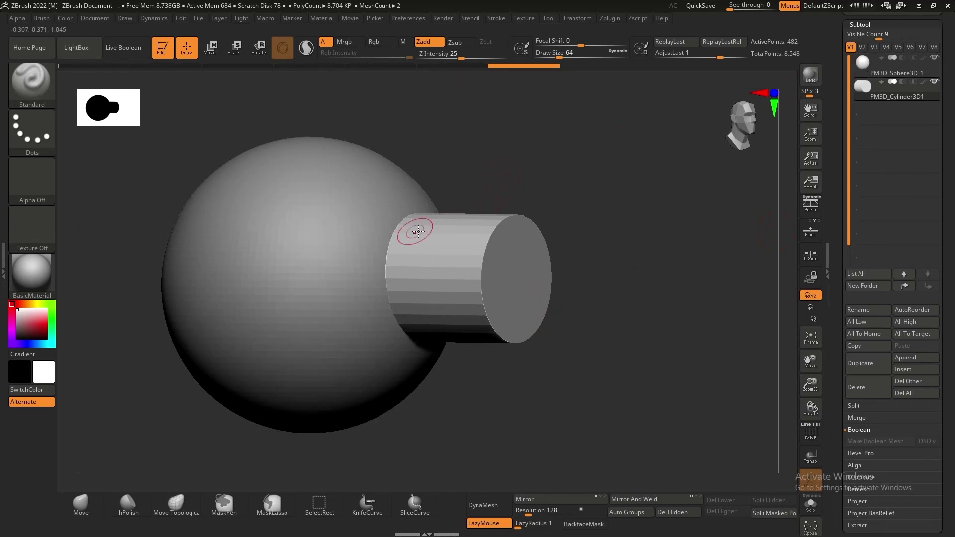
{"action": "left_click_drag", "start_coordinate": [839, 150], "coordinate": [851, 224]}
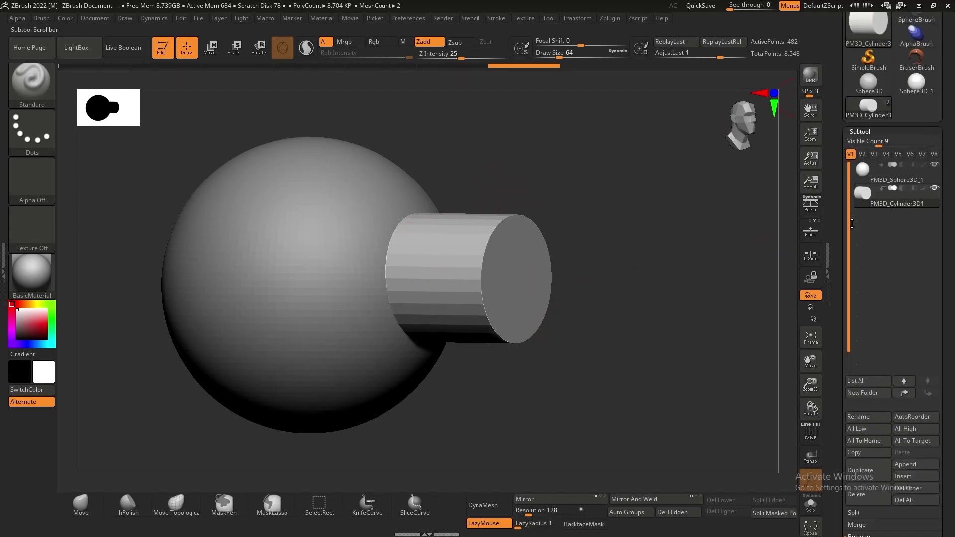
{"action": "mouse_move", "coordinate": [891, 195]}
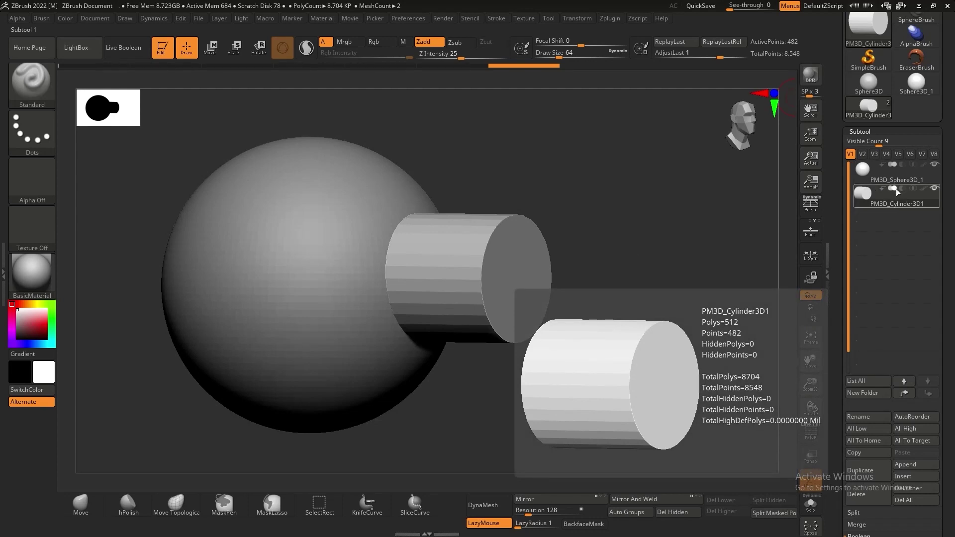
{"action": "left_click_drag", "start_coordinate": [557, 232], "coordinate": [614, 232]}
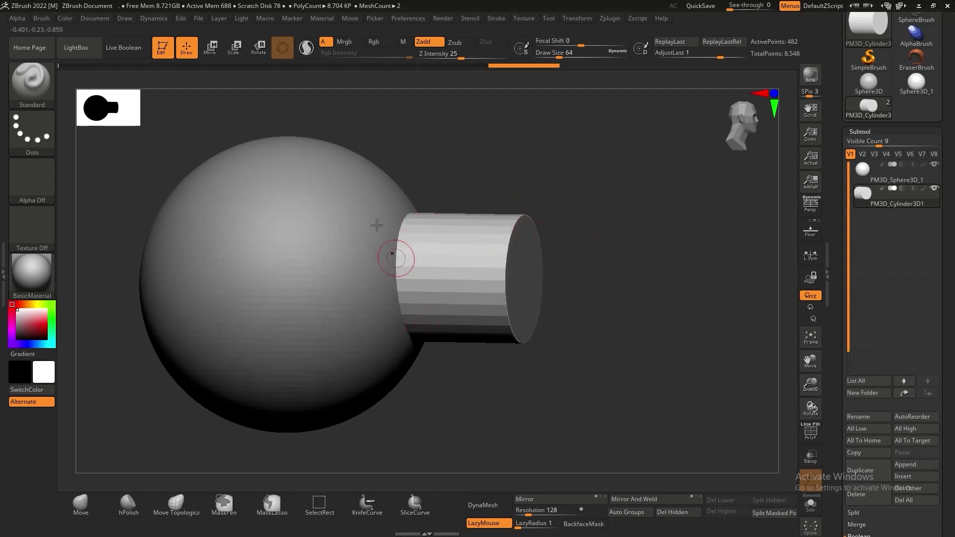
{"action": "left_click_drag", "start_coordinate": [502, 192], "coordinate": [714, 259]}
{"action": "left_click_drag", "start_coordinate": [724, 226], "coordinate": [600, 297]}
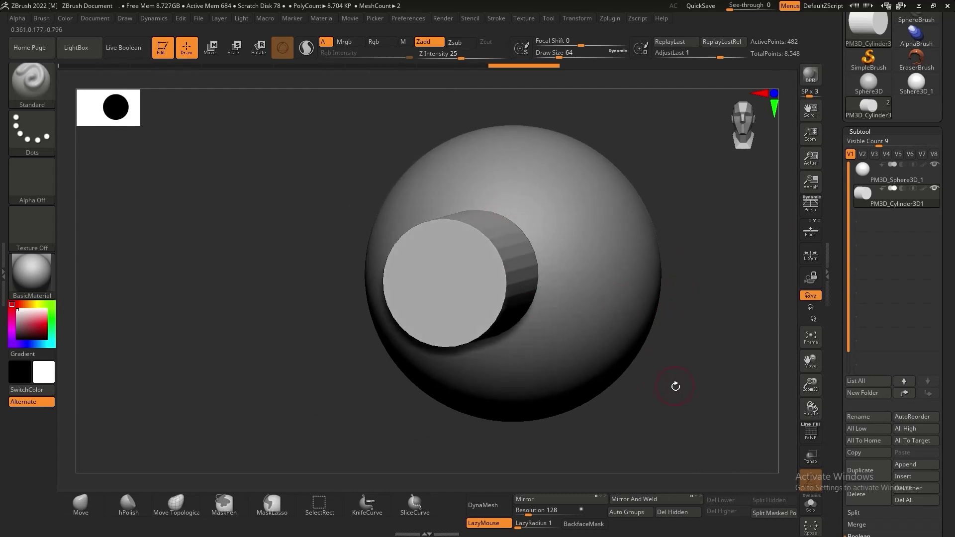
{"action": "left_click_drag", "start_coordinate": [676, 387], "coordinate": [644, 199]}
{"action": "left_click_drag", "start_coordinate": [350, 409], "coordinate": [579, 411]}
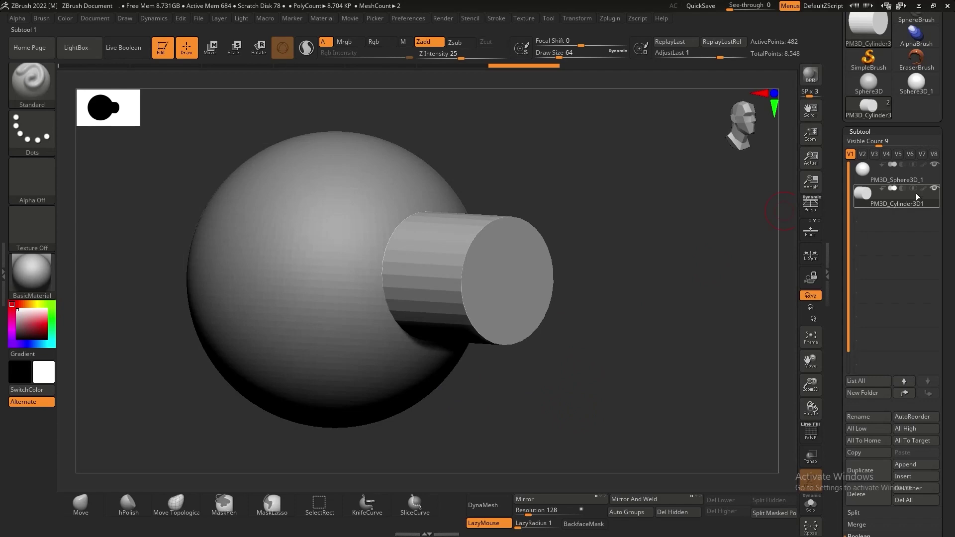
- Set the cylinder subtool to subtraction and turn on Live Boolean to cut it from the sphere
{"action": "left_click", "coordinate": [902, 189]}
{"action": "left_click_drag", "start_coordinate": [612, 342], "coordinate": [657, 334]}
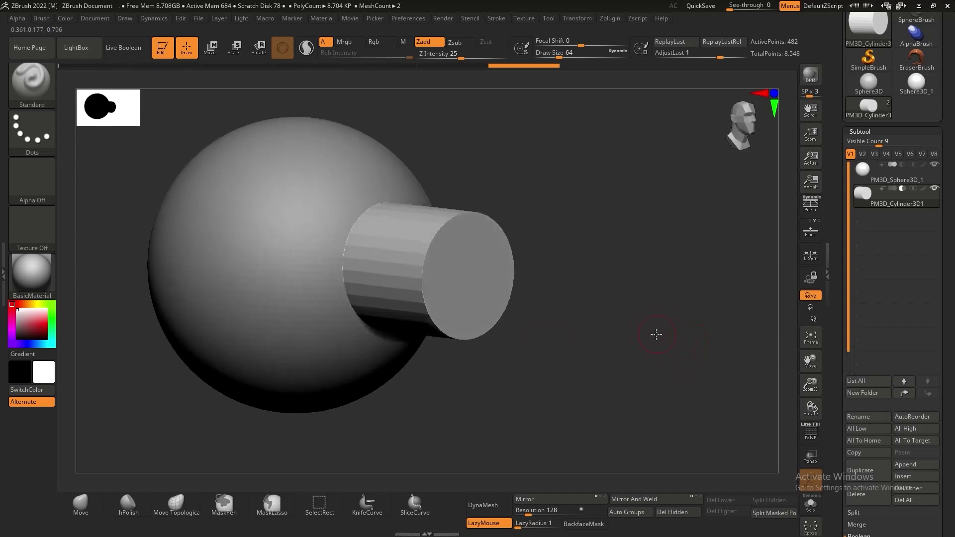
{"action": "left_click", "coordinate": [140, 52]}
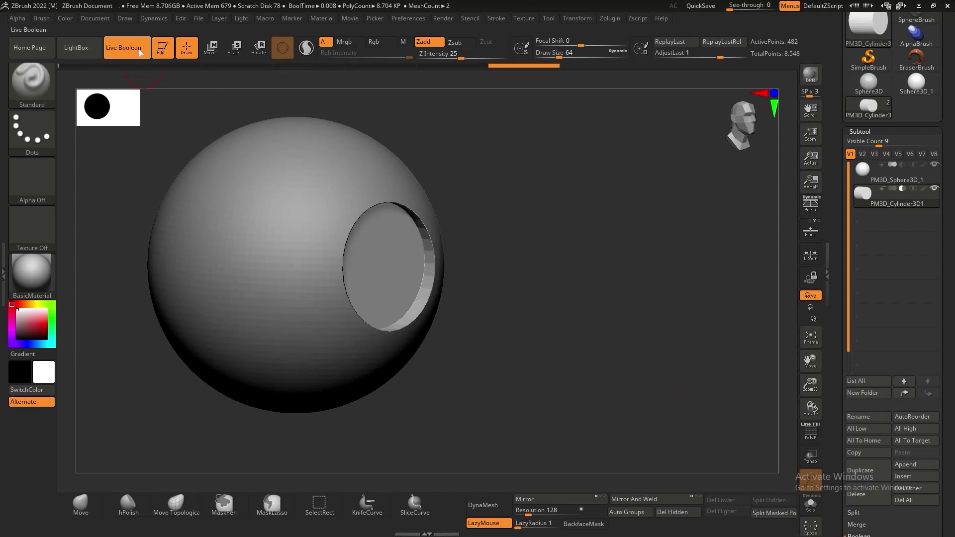
- Lower the subtracting cylinder so that the round hole is centred vertically on the sphere's front
{"action": "left_click_drag", "start_coordinate": [574, 207], "coordinate": [453, 367], "text": "shift"}
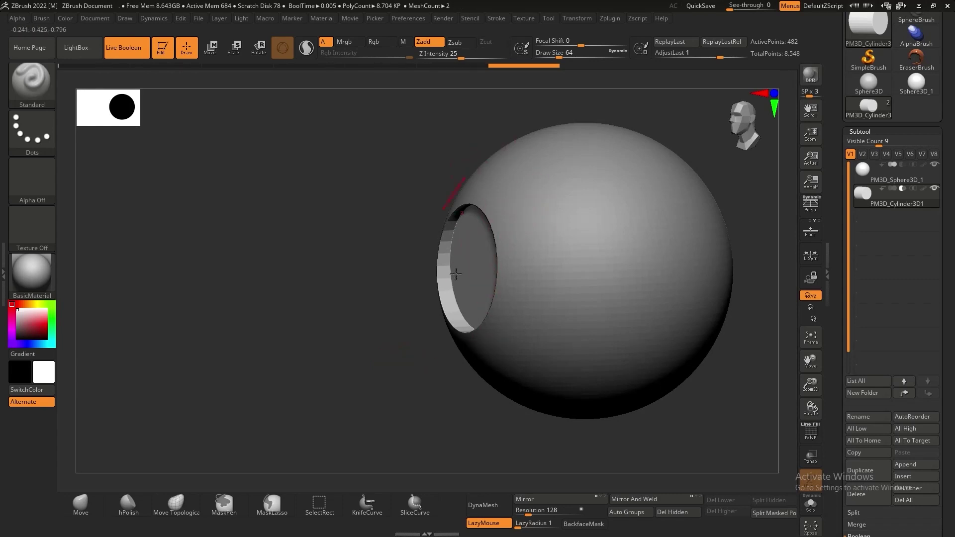
{"action": "left_click_drag", "start_coordinate": [412, 318], "coordinate": [394, 325]}
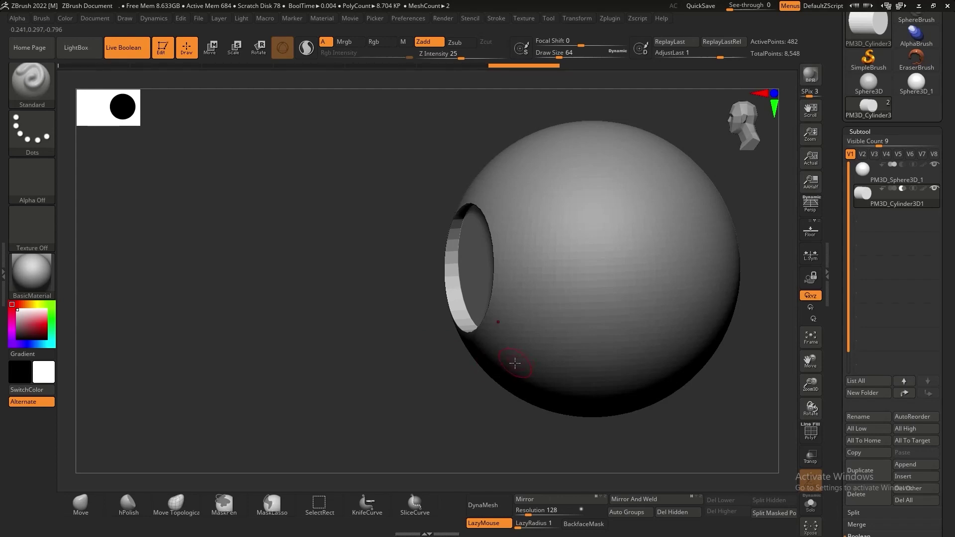
{"action": "key", "text": "w"}
{"action": "mouse_move", "coordinate": [283, 299]}
{"action": "left_mouse_down"}
{"action": "mouse_move", "coordinate": [334, 289]}
{"action": "mouse_move", "coordinate": [271, 307]}
{"action": "left_mouse_up"}
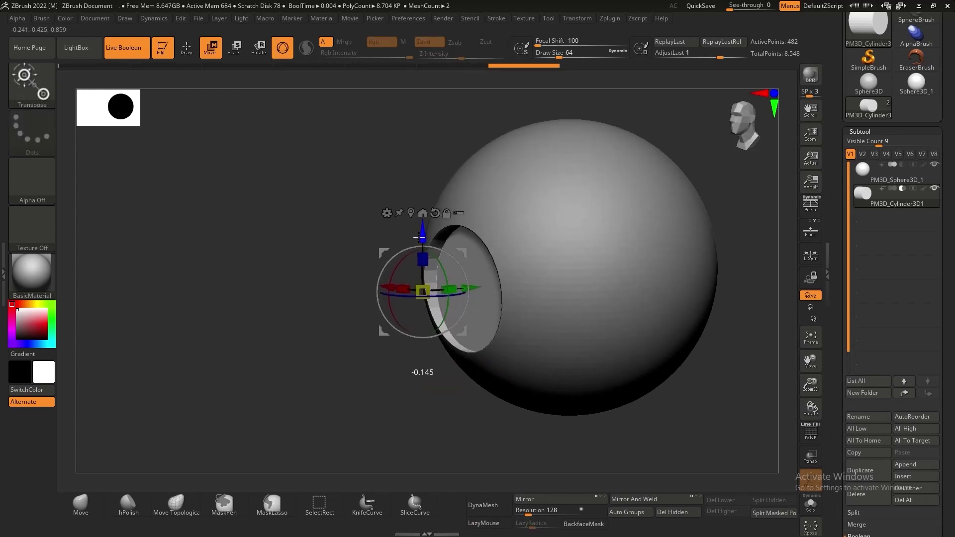
{"action": "left_click_drag", "start_coordinate": [422, 228], "coordinate": [422, 226]}
{"action": "left_click_drag", "start_coordinate": [307, 296], "coordinate": [360, 287], "text": "shift"}
- Push the subtracting cylinder about 0.19 along its axis into the sphere to deepen the hole
{"action": "left_click_drag", "start_coordinate": [615, 305], "coordinate": [409, 299]}
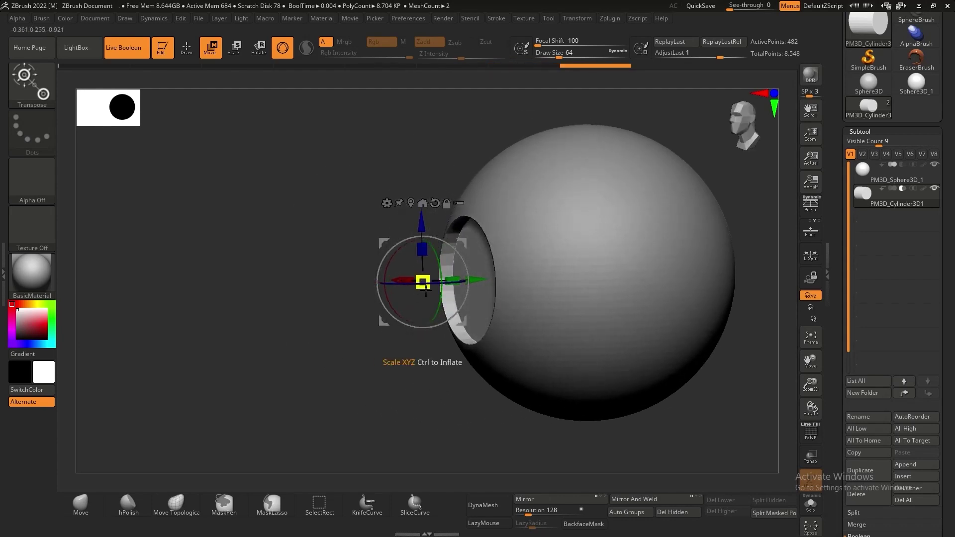
{"action": "left_click_drag", "start_coordinate": [449, 305], "coordinate": [355, 301]}
{"action": "mouse_move", "coordinate": [485, 280]}
{"action": "left_mouse_down"}
{"action": "mouse_move", "coordinate": [552, 279]}
{"action": "mouse_move", "coordinate": [348, 290]}
{"action": "mouse_move", "coordinate": [487, 298]}
{"action": "left_mouse_up"}
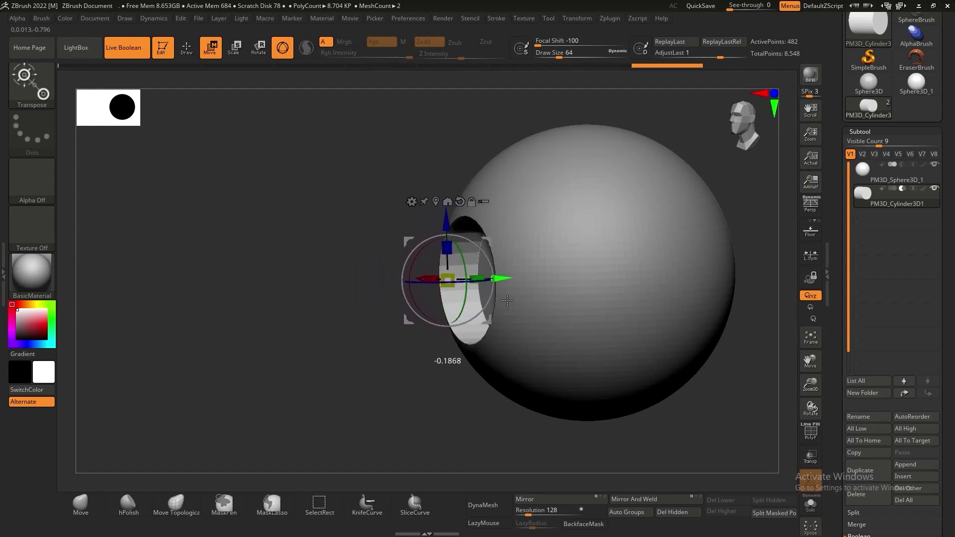
{"action": "key", "text": "q"}
{"action": "left_click_drag", "start_coordinate": [368, 319], "coordinate": [409, 326], "text": "shift"}
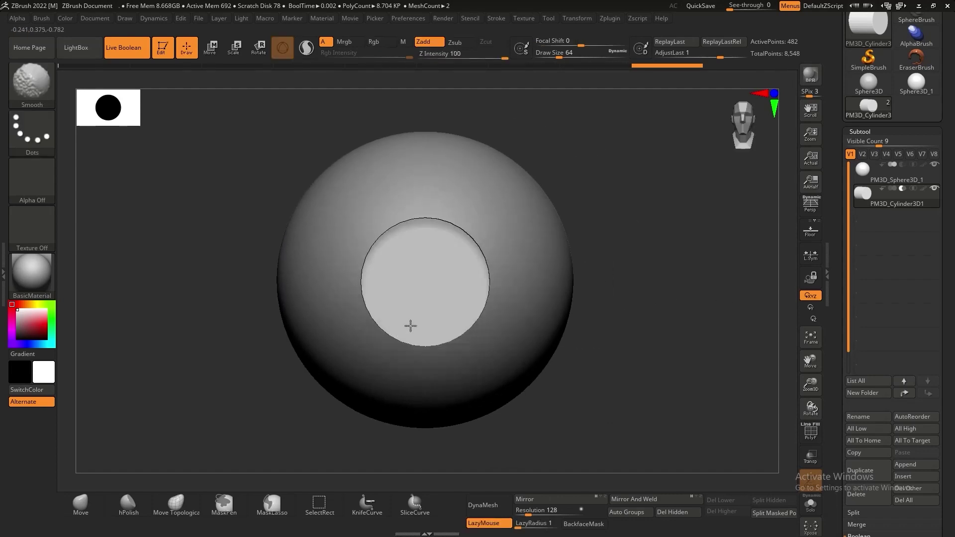
- Check the hole from different angles and fine-tune the cylinder's depth along its axis
{"action": "mouse_move", "coordinate": [642, 382]}
{"action": "left_mouse_down"}
{"action": "mouse_move", "coordinate": [630, 378]}
{"action": "mouse_move", "coordinate": [643, 383]}
{"action": "left_mouse_up"}
{"action": "left_click_drag", "start_coordinate": [608, 303], "coordinate": [554, 306]}
{"action": "left_click_drag", "start_coordinate": [379, 296], "coordinate": [387, 294]}
{"action": "left_click_drag", "start_coordinate": [730, 387], "coordinate": [688, 387]}
{"action": "key", "text": "w"}
{"action": "left_click_drag", "start_coordinate": [366, 282], "coordinate": [354, 281]}
{"action": "key", "text": "q"}
- Switch the cylinder subtool to intersection so only its overlap with the sphere is kept
{"action": "mouse_move", "coordinate": [519, 306]}
{"action": "left_mouse_down"}
{"action": "mouse_move", "coordinate": [510, 305]}
{"action": "mouse_move", "coordinate": [580, 305]}
{"action": "mouse_move", "coordinate": [535, 266]}
{"action": "mouse_move", "coordinate": [608, 284]}
{"action": "mouse_move", "coordinate": [550, 288]}
{"action": "mouse_move", "coordinate": [616, 292]}
{"action": "mouse_move", "coordinate": [565, 287]}
{"action": "mouse_move", "coordinate": [534, 221]}
{"action": "mouse_move", "coordinate": [534, 366]}
{"action": "mouse_move", "coordinate": [624, 367]}
{"action": "mouse_move", "coordinate": [566, 352]}
{"action": "mouse_move", "coordinate": [454, 204]}
{"action": "mouse_move", "coordinate": [565, 384]}
{"action": "mouse_move", "coordinate": [545, 384]}
{"action": "mouse_move", "coordinate": [496, 340]}
{"action": "mouse_move", "coordinate": [557, 319]}
{"action": "left_mouse_up"}
{"action": "left_click", "coordinate": [910, 188]}
{"action": "mouse_move", "coordinate": [915, 195]}
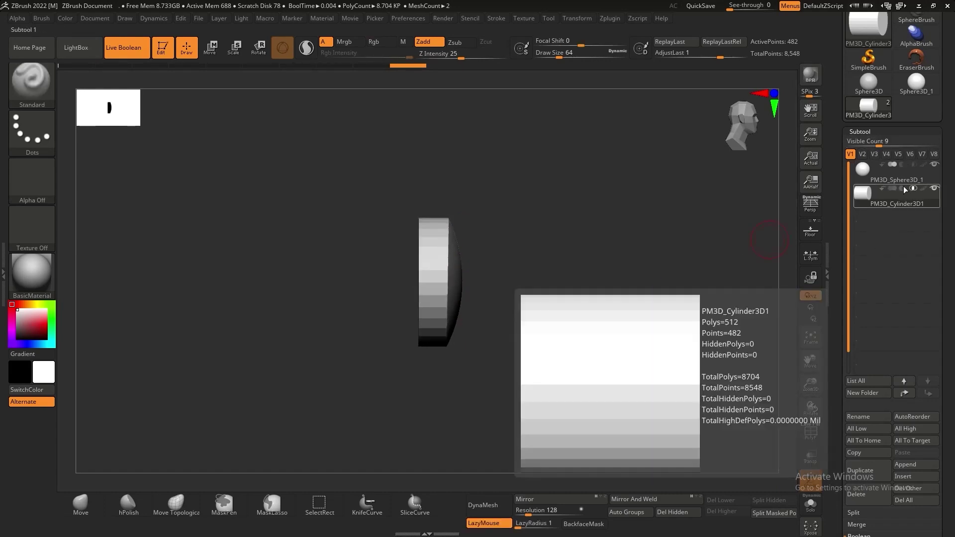
- Switch the cylinder subtool back to subtraction and inspect the resulting hole from several angles, ending with the front of the sphere
{"action": "left_click", "coordinate": [902, 189]}
{"action": "left_click_drag", "start_coordinate": [607, 277], "coordinate": [591, 326]}
{"action": "left_click_drag", "start_coordinate": [422, 337], "coordinate": [595, 308]}
{"action": "mouse_move", "coordinate": [645, 340]}
{"action": "left_mouse_down"}
{"action": "mouse_move", "coordinate": [661, 271]}
{"action": "mouse_move", "coordinate": [659, 339]}
{"action": "left_mouse_up"}
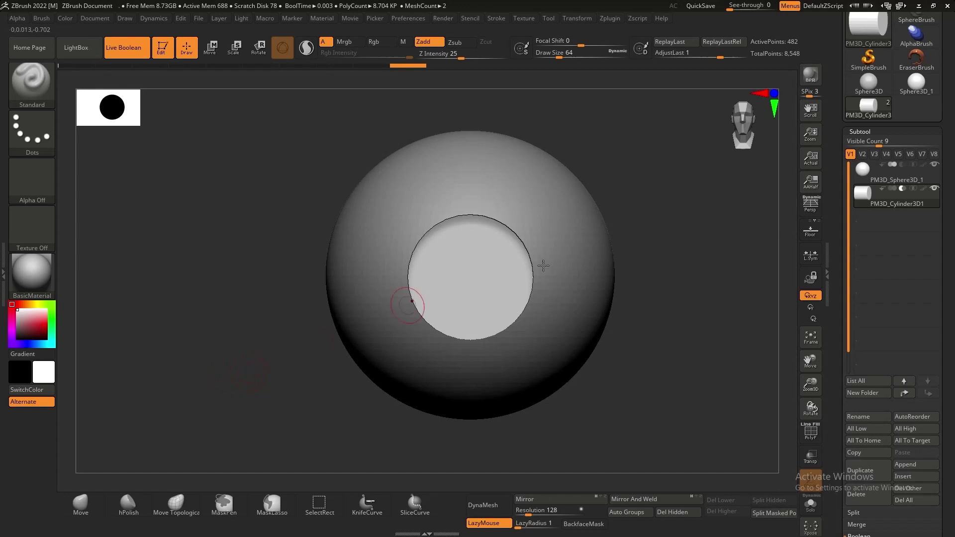
{"action": "mouse_move", "coordinate": [666, 327]}
{"action": "left_mouse_down"}
{"action": "mouse_move", "coordinate": [644, 258]}
{"action": "mouse_move", "coordinate": [648, 294]}
{"action": "mouse_move", "coordinate": [679, 337]}
{"action": "left_mouse_up"}
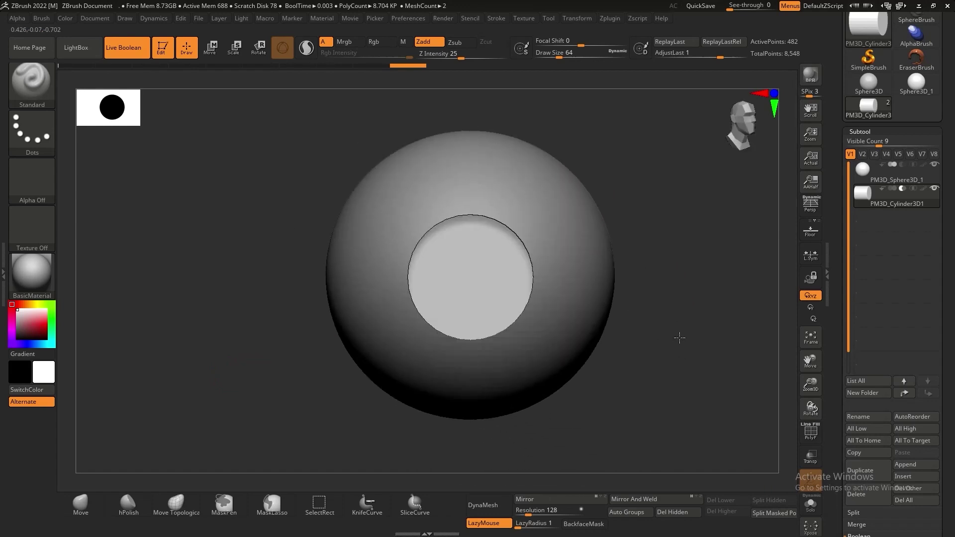
- Delete the cylinder subtool, and clear the canvas after leaving Edit mode by switching to the SimpleBrush tool
{"action": "left_click", "coordinate": [855, 494]}
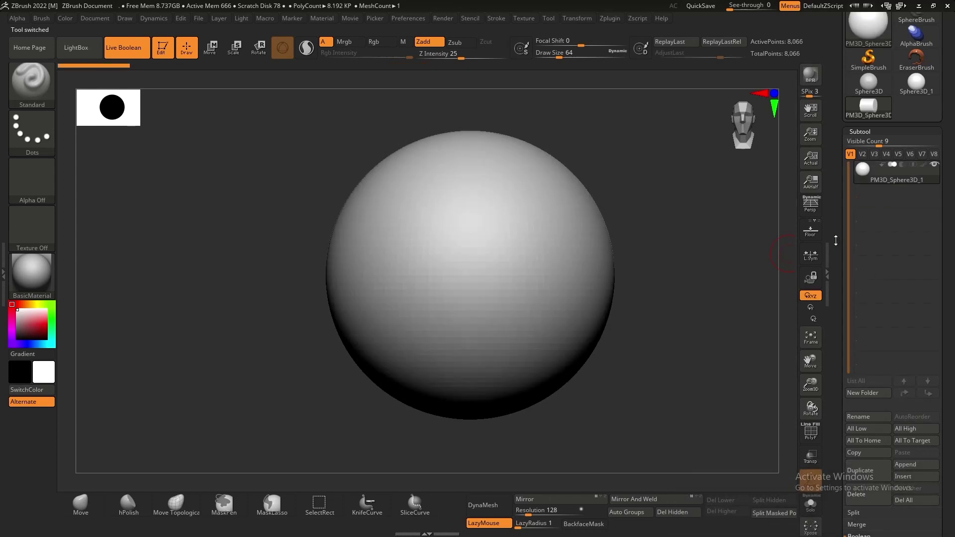
{"action": "left_click_drag", "start_coordinate": [835, 240], "coordinate": [840, 304]}
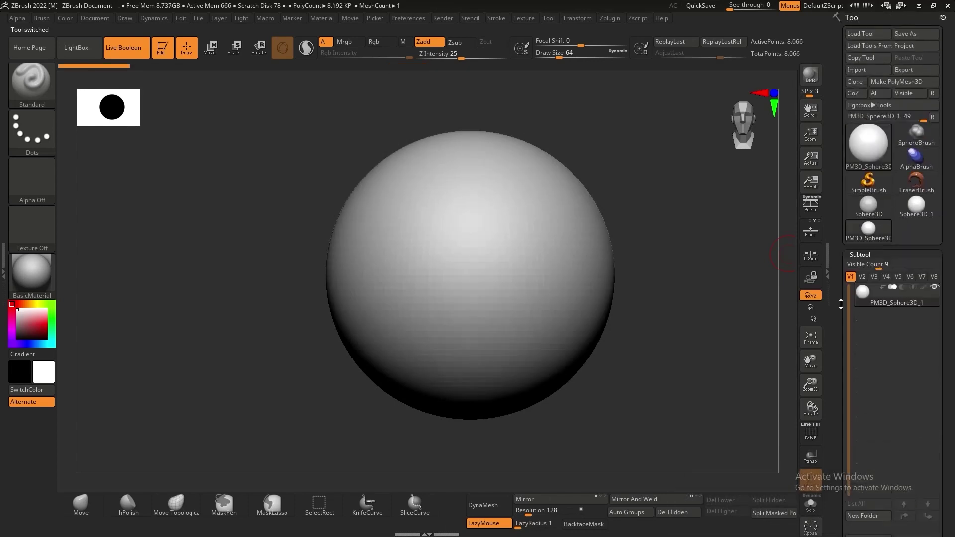
{"action": "left_click", "coordinate": [876, 186]}
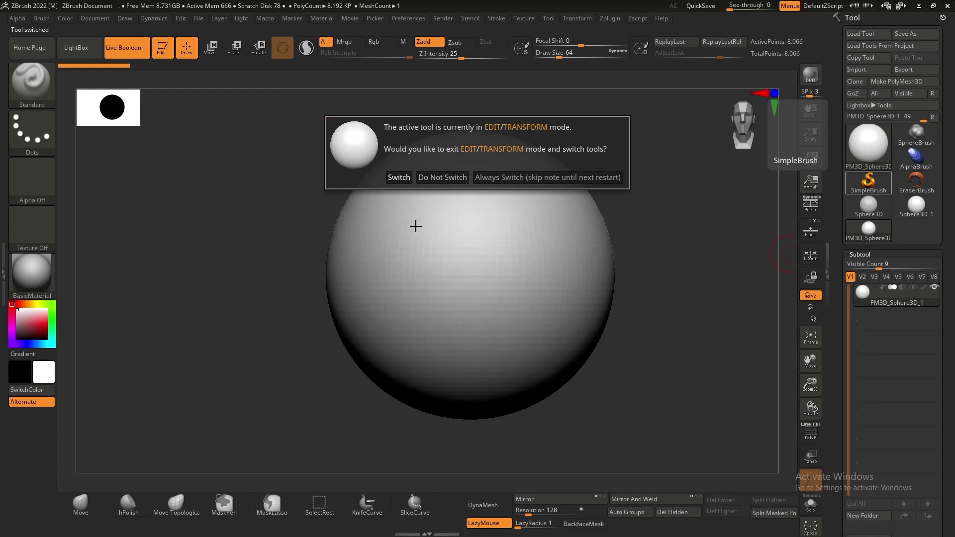
{"action": "left_click", "coordinate": [396, 177]}
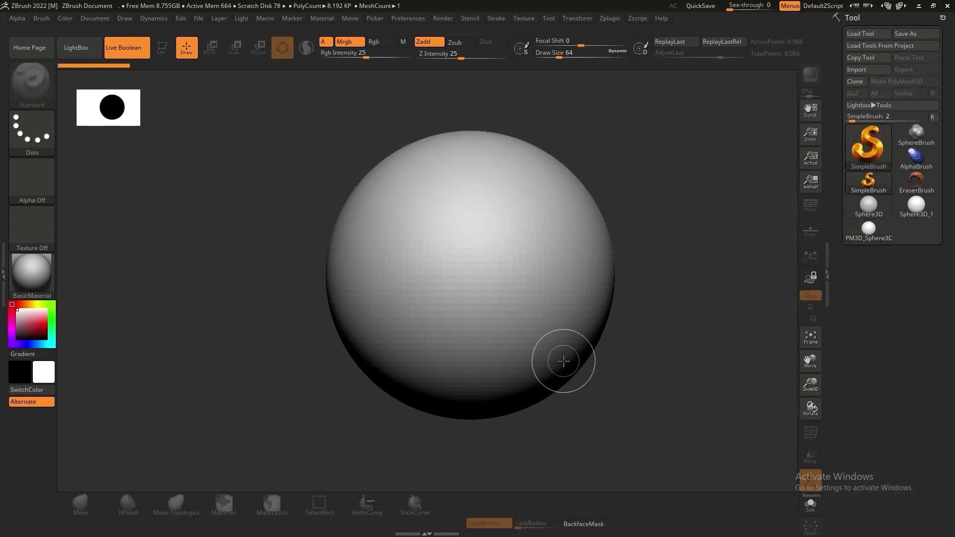
{"action": "key", "text": "ctrl"}
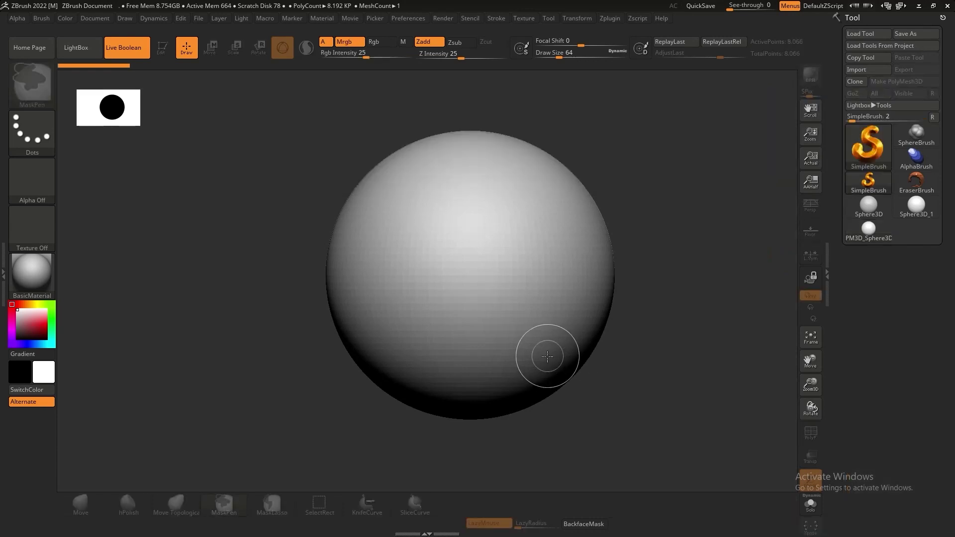
{"action": "key", "text": "ctrl+n"}
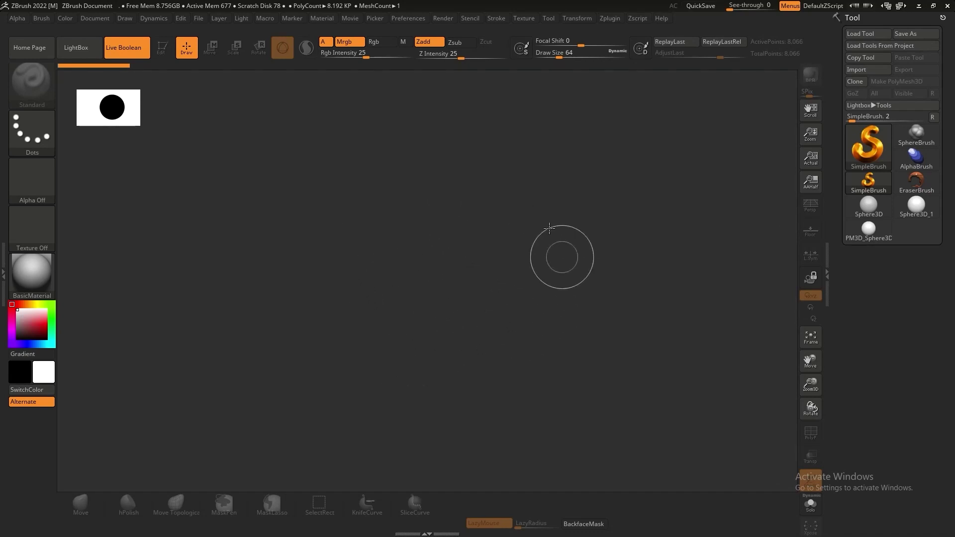
- Draw a large Cylinder3D in the middle of the empty canvas and put it into Edit mode
{"action": "left_click", "coordinate": [877, 155]}
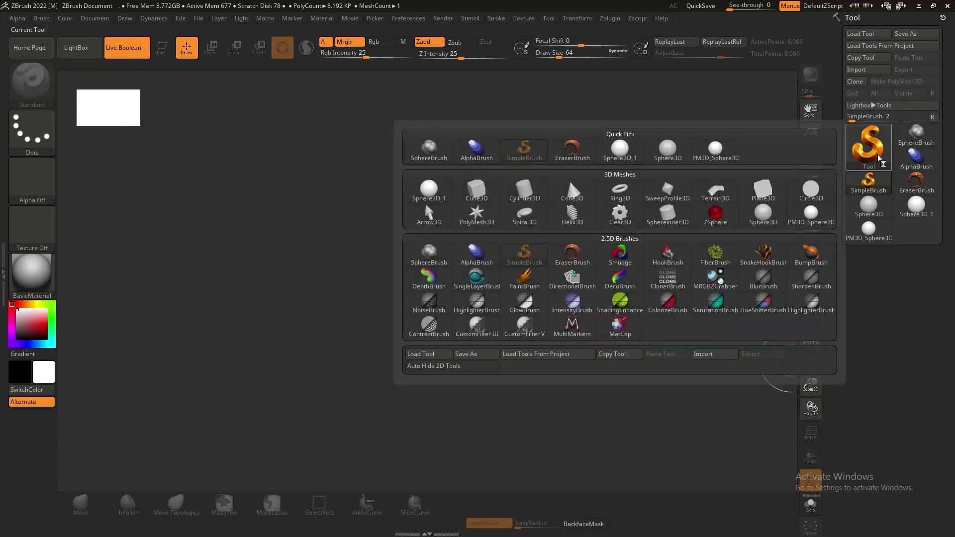
{"action": "left_click", "coordinate": [521, 199]}
{"action": "left_click_drag", "start_coordinate": [435, 281], "coordinate": [433, 480]}
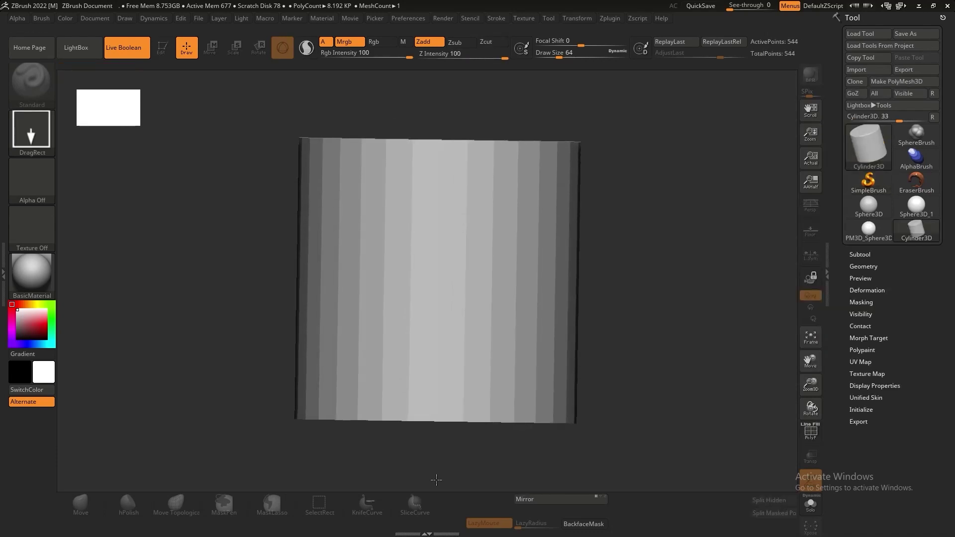
{"action": "key", "text": "t"}
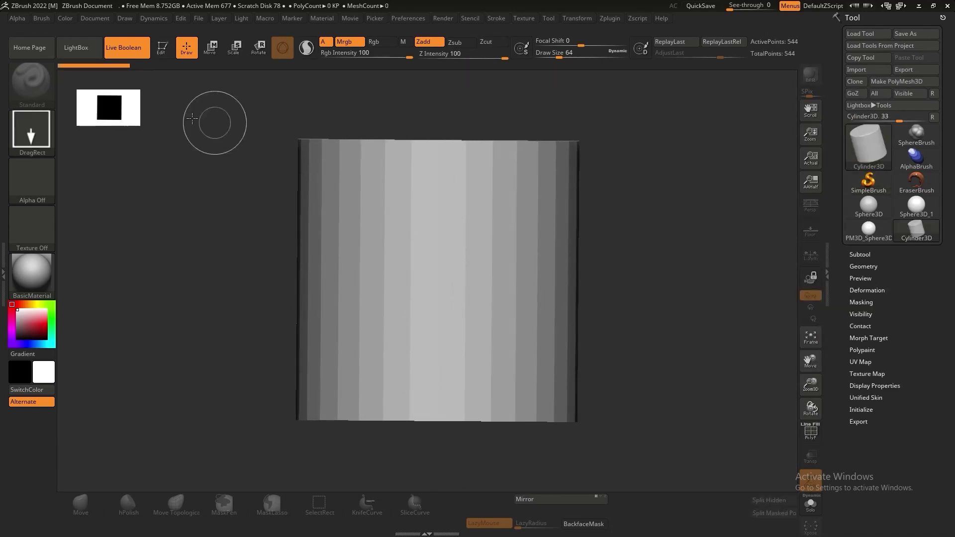
{"action": "left_click", "coordinate": [158, 49]}
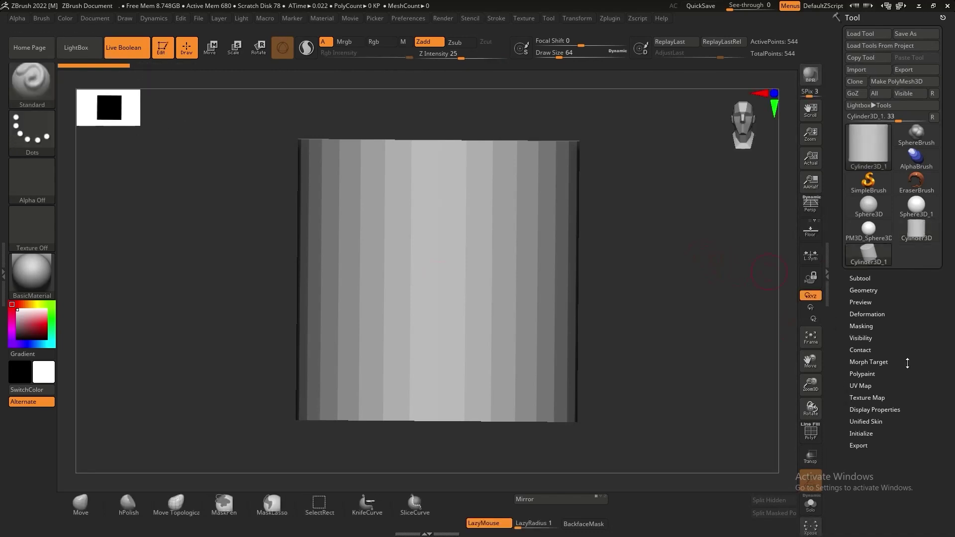
- Smooth the cylinder primitive by setting its initial HDivide to 120 and VDivide to 35
{"action": "left_click", "coordinate": [861, 433]}
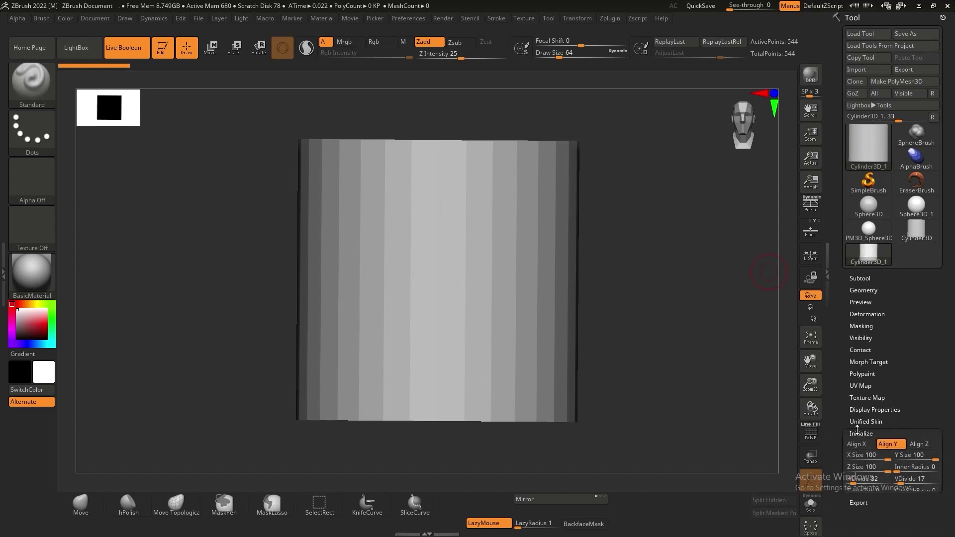
{"action": "scroll", "coordinate": [891, 349], "scroll_direction": "up", "scroll_amount": 3}
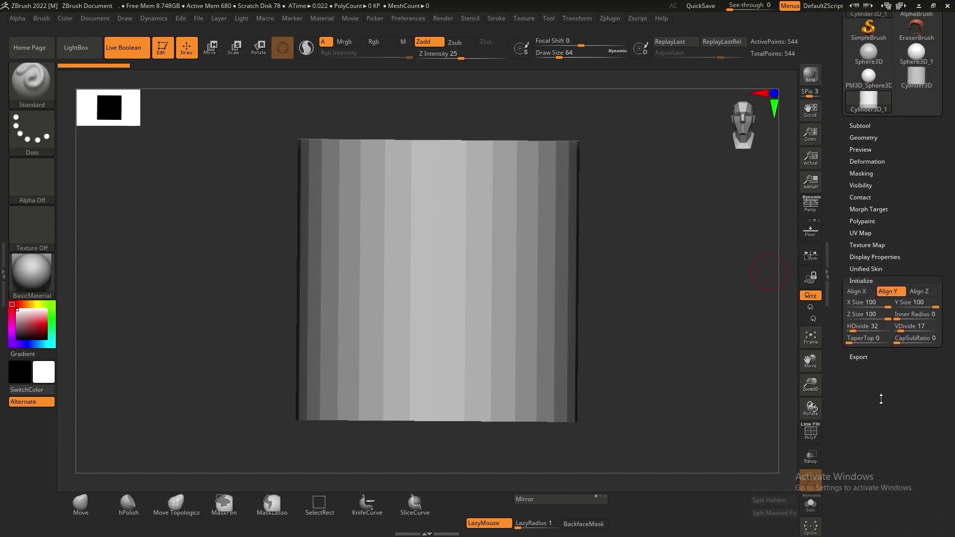
{"action": "left_click_drag", "start_coordinate": [897, 184], "coordinate": [900, 308]}
{"action": "scroll", "coordinate": [846, 348], "scroll_direction": "down", "scroll_amount": 5}
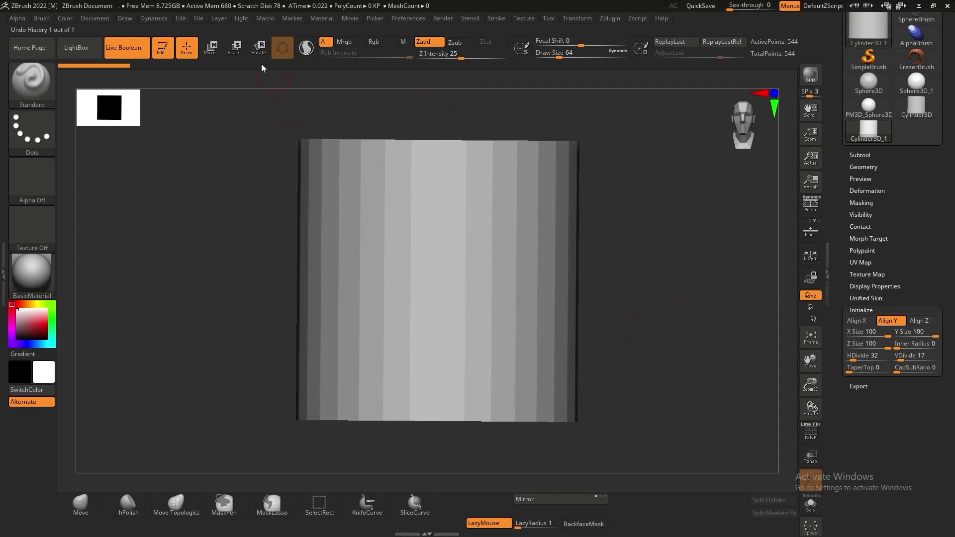
{"action": "mouse_move", "coordinate": [677, 234]}
{"action": "left_mouse_down"}
{"action": "mouse_move", "coordinate": [678, 245]}
{"action": "mouse_move", "coordinate": [678, 230]}
{"action": "left_mouse_up"}
{"action": "left_click_drag", "start_coordinate": [659, 263], "coordinate": [660, 272]}
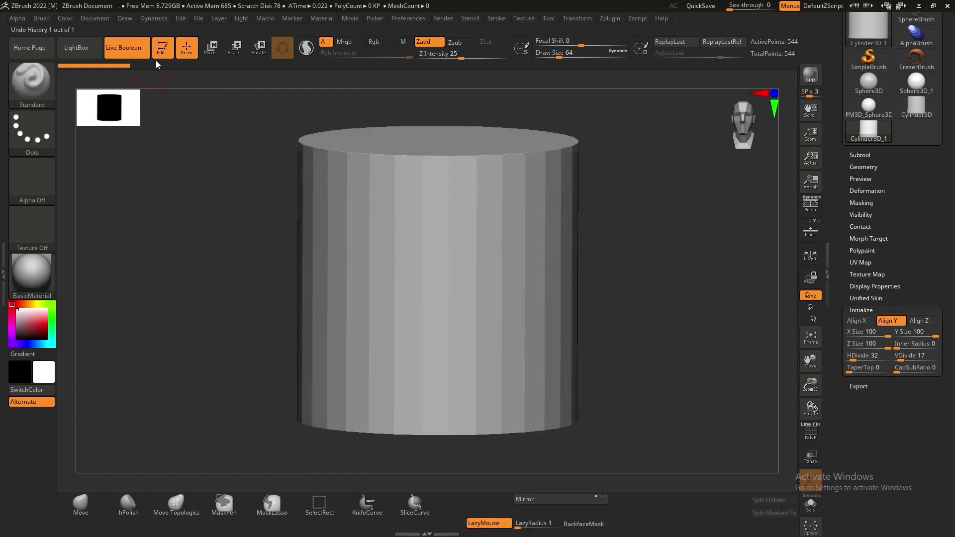
{"action": "left_click_drag", "start_coordinate": [672, 311], "coordinate": [698, 333]}
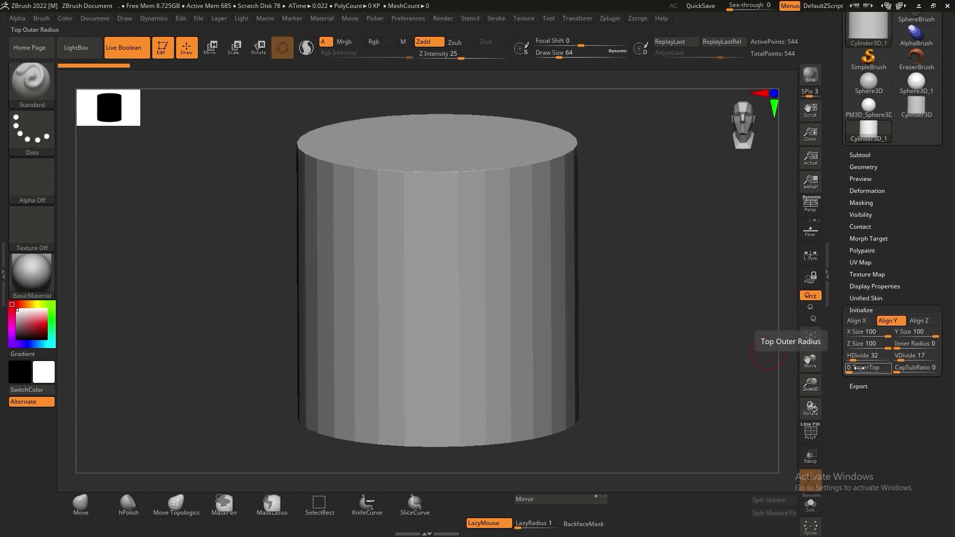
{"action": "left_click_drag", "start_coordinate": [852, 358], "coordinate": [906, 359]}
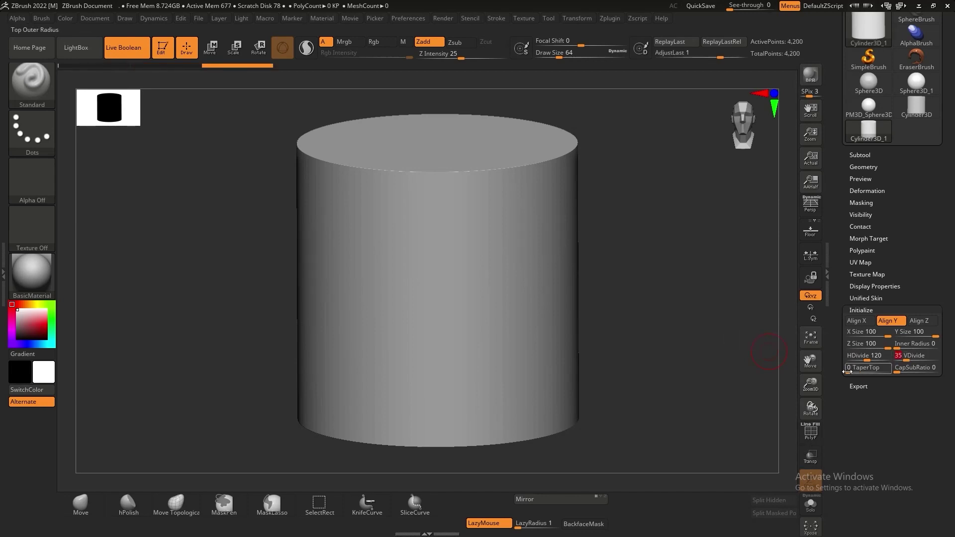
- Taper the cylinder towards its upper end by raising TaperTop to 28, checking the profile from the front
{"action": "left_click_drag", "start_coordinate": [849, 371], "coordinate": [853, 371]}
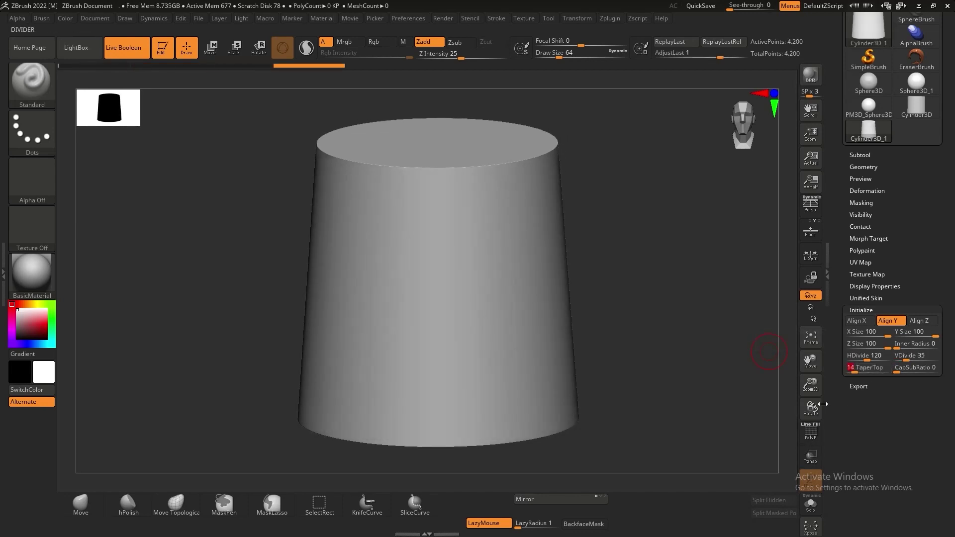
{"action": "left_click_drag", "start_coordinate": [669, 357], "coordinate": [643, 336], "text": "shift"}
{"action": "left_click_drag", "start_coordinate": [851, 371], "coordinate": [854, 371]}
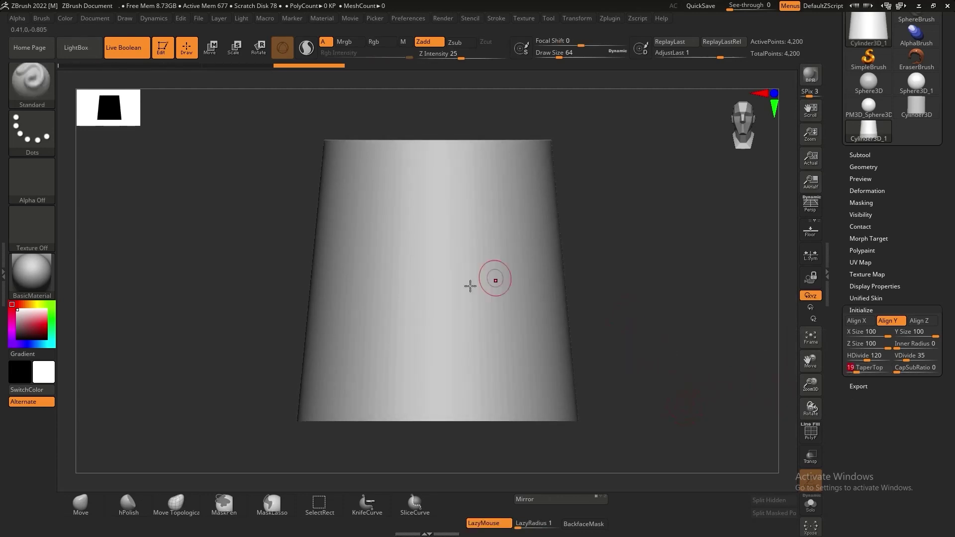
{"action": "mouse_move", "coordinate": [686, 325]}
{"action": "left_mouse_down"}
{"action": "mouse_move", "coordinate": [654, 382]}
{"action": "mouse_move", "coordinate": [690, 452]}
{"action": "mouse_move", "coordinate": [676, 322]}
{"action": "left_mouse_up"}
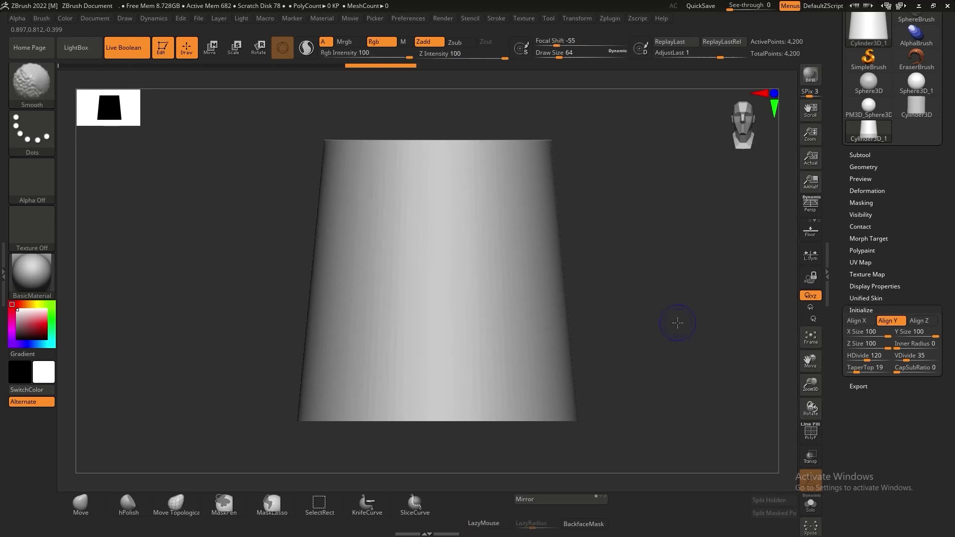
{"action": "left_click_drag", "start_coordinate": [851, 371], "coordinate": [853, 370]}
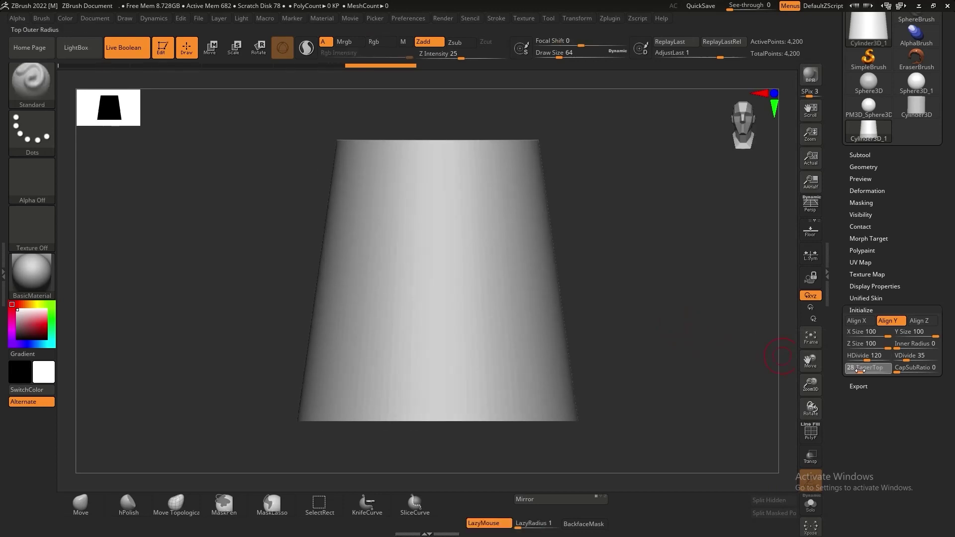
{"action": "left_click_drag", "start_coordinate": [695, 249], "coordinate": [672, 219]}
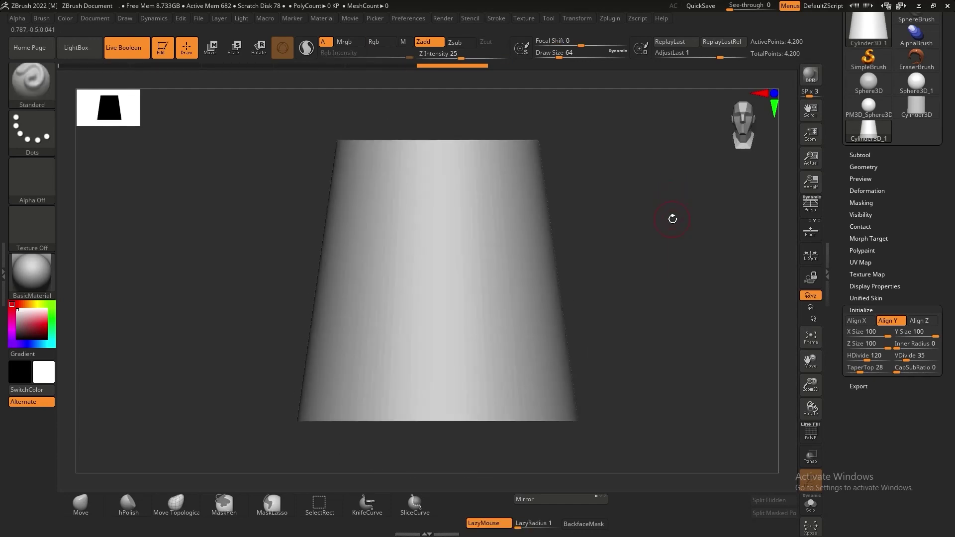
- Convert the tapered cylinder primitive to a PolyMesh3D and inspect it from slightly above
{"action": "left_click_drag", "start_coordinate": [850, 157], "coordinate": [850, 279]}
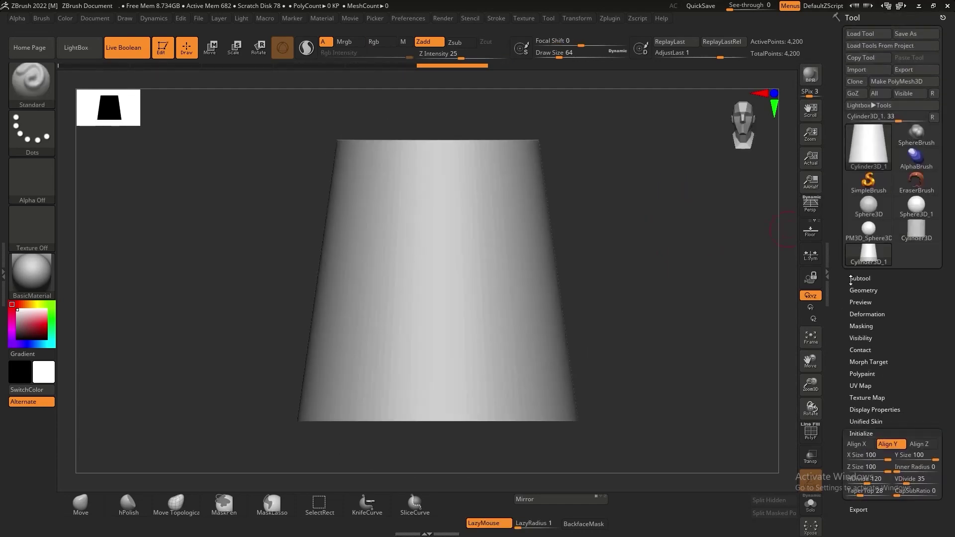
{"action": "left_click", "coordinate": [896, 81]}
{"action": "left_click_drag", "start_coordinate": [635, 188], "coordinate": [652, 239]}
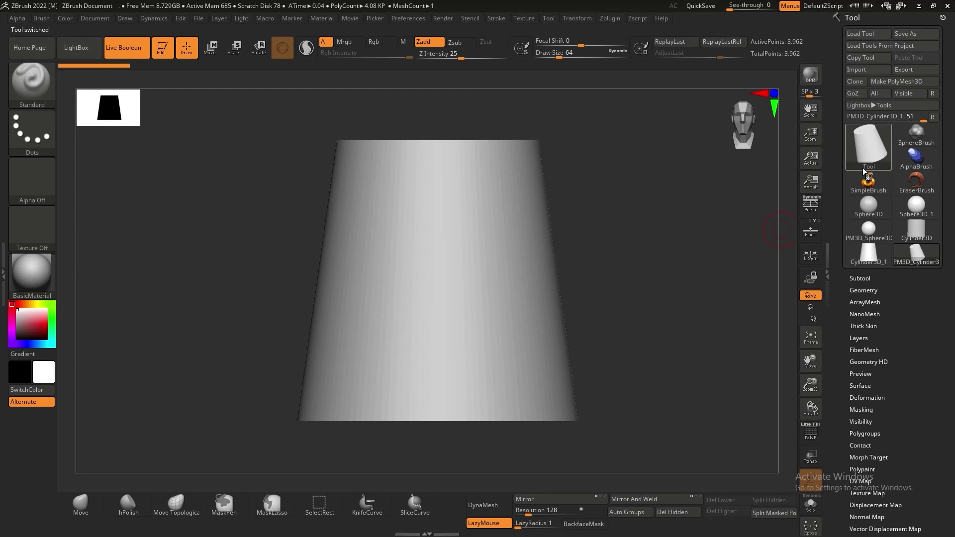
{"action": "left_click_drag", "start_coordinate": [723, 238], "coordinate": [797, 380]}
{"action": "left_click_drag", "start_coordinate": [721, 321], "coordinate": [728, 348]}
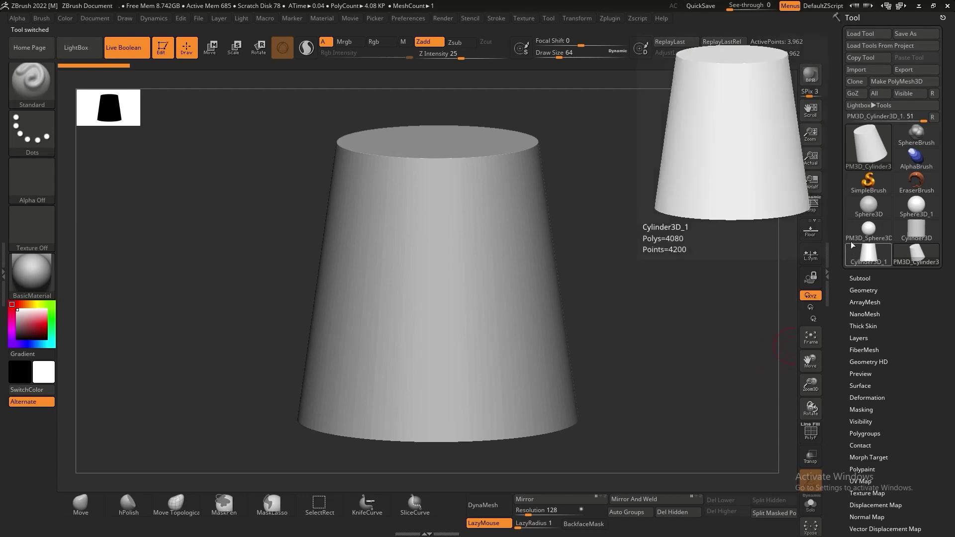
- Make PM3D_Sphere3D_1 the active tool and append the tapered PM3D_Cylinder3D_1 to it as a subtool
{"action": "mouse_move", "coordinate": [852, 240]}
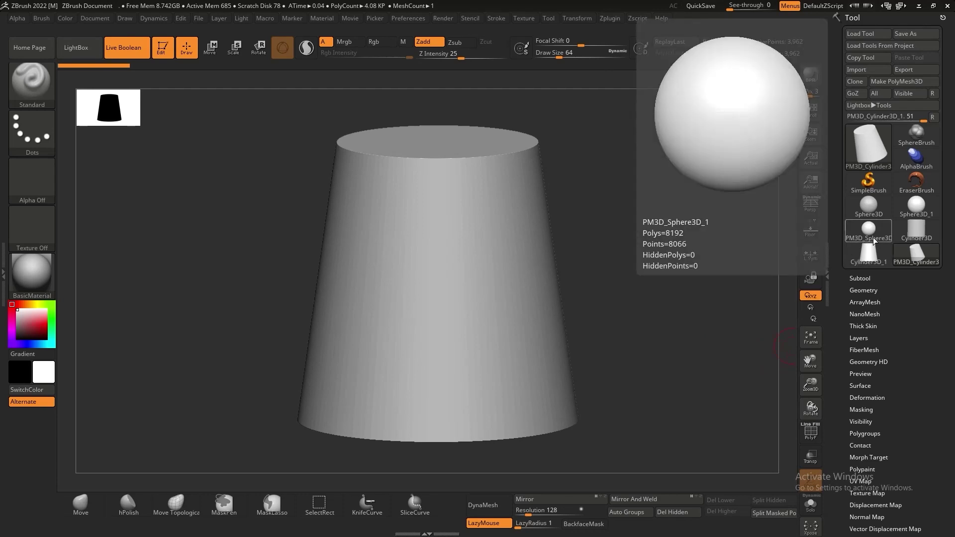
{"action": "left_click", "coordinate": [870, 232]}
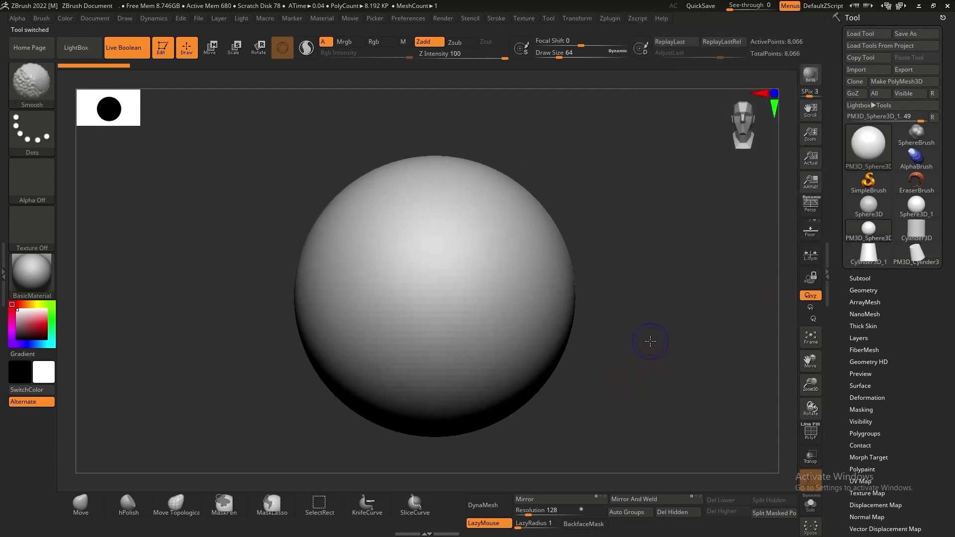
{"action": "left_click_drag", "start_coordinate": [756, 362], "coordinate": [741, 352], "text": "alt"}
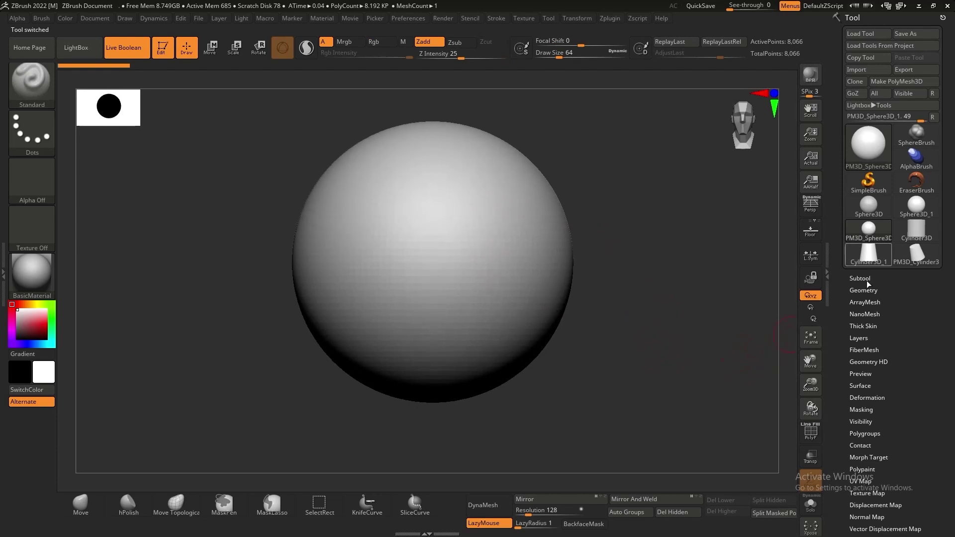
{"action": "left_click", "coordinate": [854, 277]}
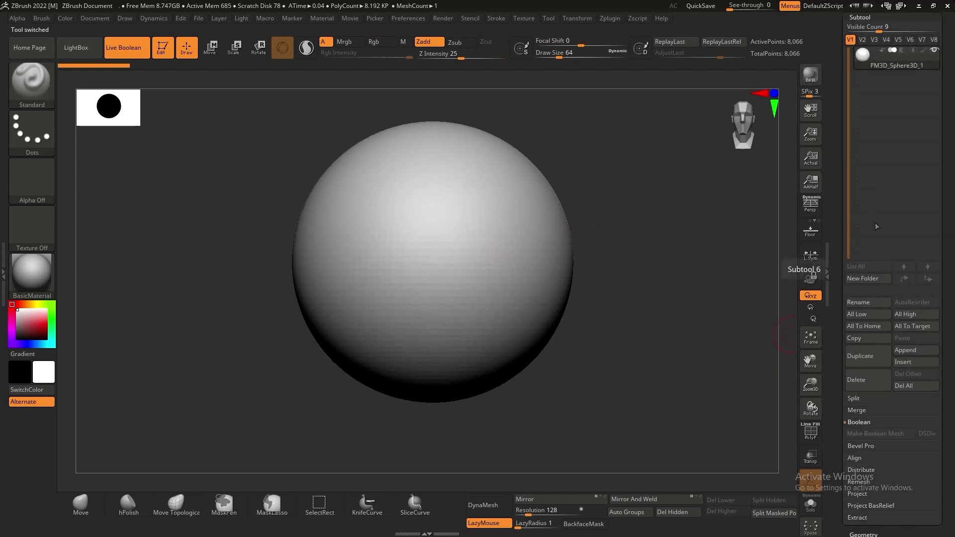
{"action": "left_click", "coordinate": [913, 353]}
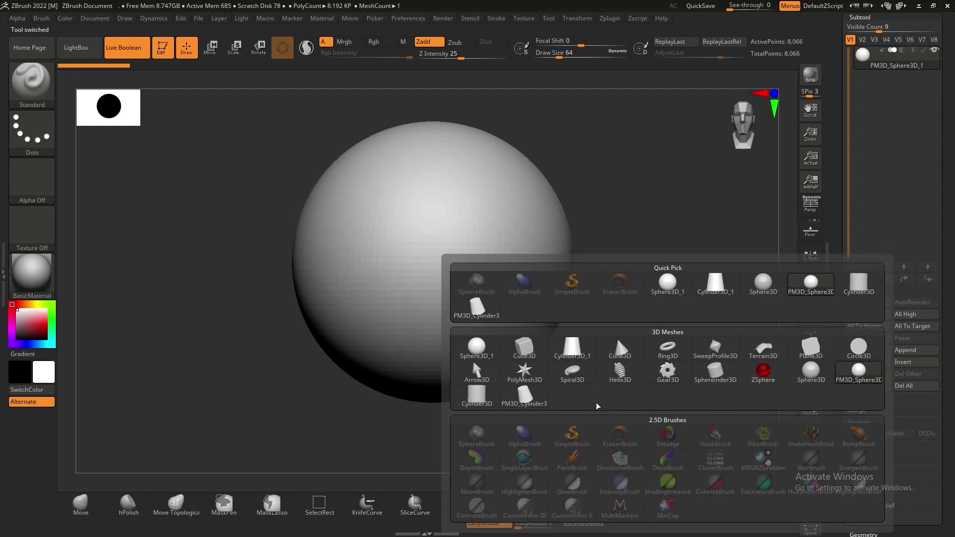
{"action": "left_click", "coordinate": [523, 407]}
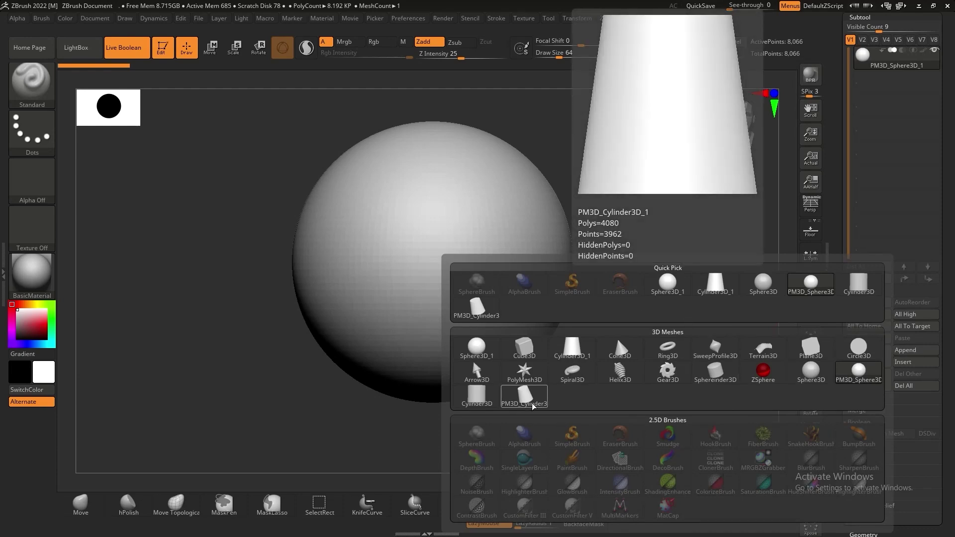
- Select the tapered cylinder subtool and move it out of the sphere to sit beside it, undoing the extra adjustment made after that
{"action": "left_click_drag", "start_coordinate": [600, 335], "coordinate": [640, 313], "text": "alt"}
{"action": "left_click", "coordinate": [603, 330], "text": "alt"}
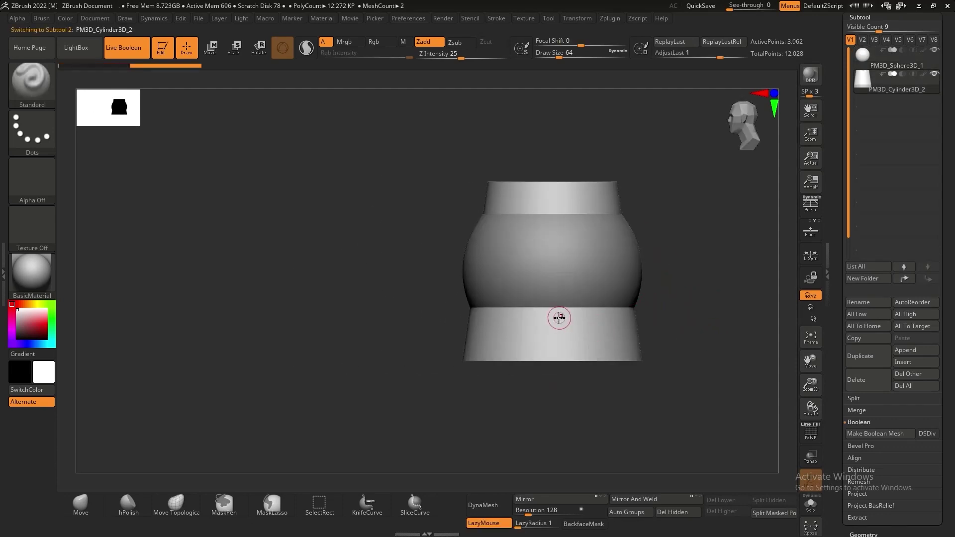
{"action": "key", "text": "w"}
{"action": "left_click_drag", "start_coordinate": [502, 271], "coordinate": [278, 264]}
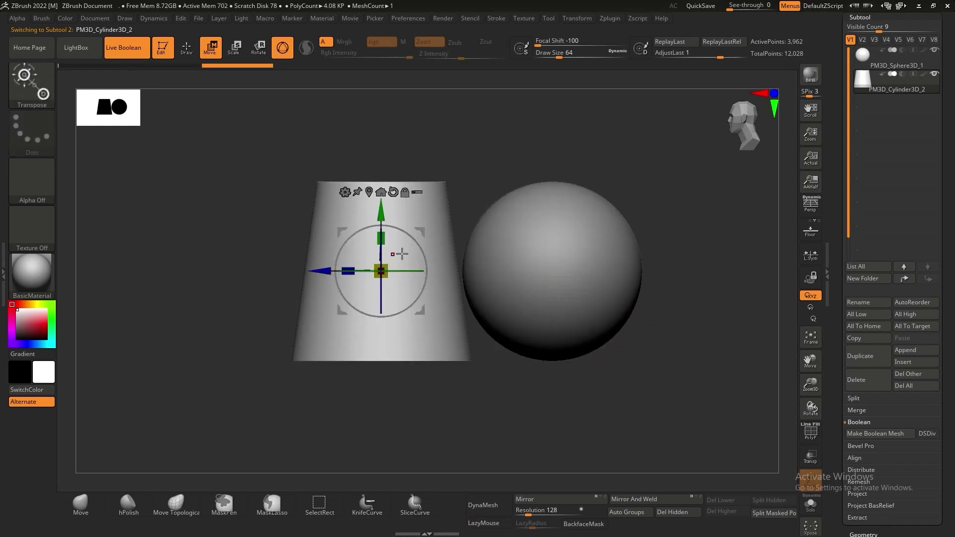
{"action": "left_click_drag", "start_coordinate": [404, 311], "coordinate": [389, 368]}
{"action": "key", "text": "ctrl+z"}
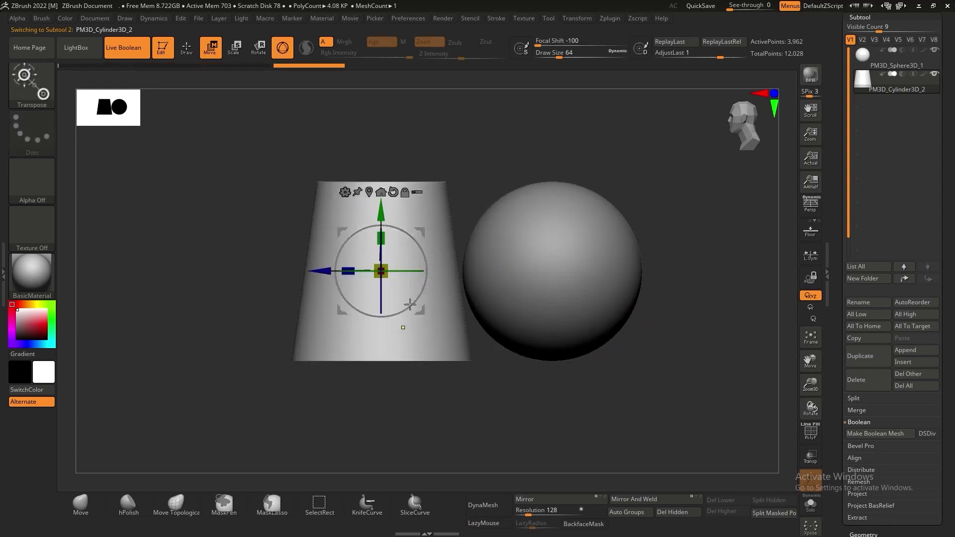
- Rotate the tapered cylinder 90 degrees so its narrow end faces the sphere, scale it down and push it into the sphere's side
{"action": "left_click_drag", "start_coordinate": [417, 242], "coordinate": [423, 317], "text": "shift"}
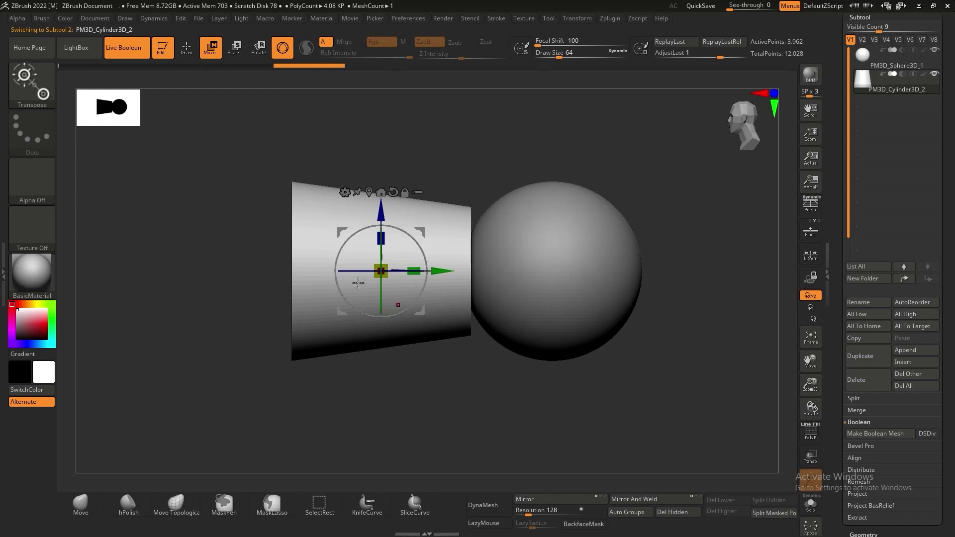
{"action": "left_click_drag", "start_coordinate": [383, 273], "coordinate": [316, 282]}
{"action": "left_click_drag", "start_coordinate": [442, 272], "coordinate": [512, 272]}
{"action": "key", "text": "q"}
{"action": "left_click_drag", "start_coordinate": [660, 372], "coordinate": [699, 375], "text": "shift"}
{"action": "mouse_move", "coordinate": [627, 306]}
{"action": "left_mouse_down", "text": "alt"}
{"action": "mouse_move", "coordinate": [630, 319]}
{"action": "mouse_move", "coordinate": [669, 297]}
{"action": "left_mouse_up", "text": "alt"}
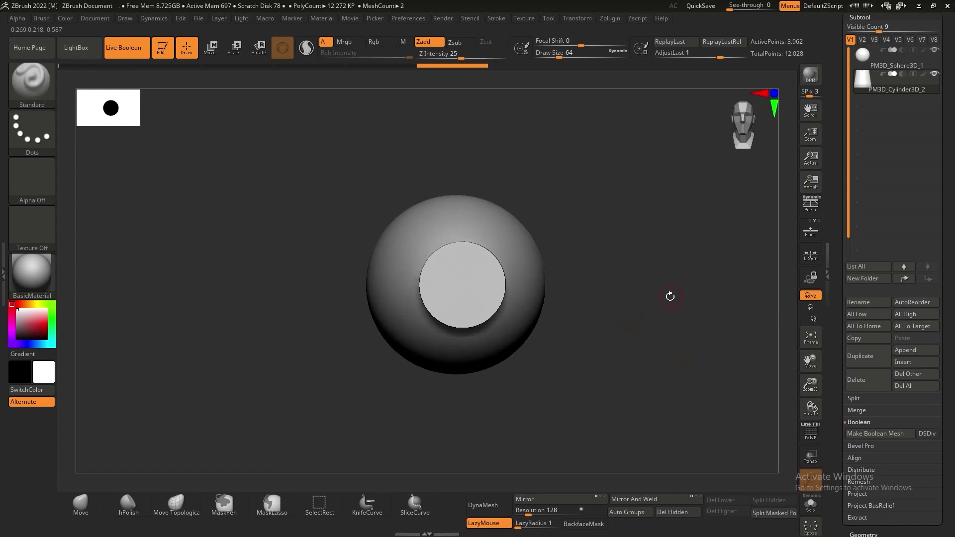
- Set the tapered cylinder subtool to subtraction and adjust its depth and size to cut a round recess into the sphere
{"action": "left_click", "coordinate": [902, 74]}
{"action": "left_click_drag", "start_coordinate": [625, 264], "coordinate": [597, 314]}
{"action": "key", "text": "w"}
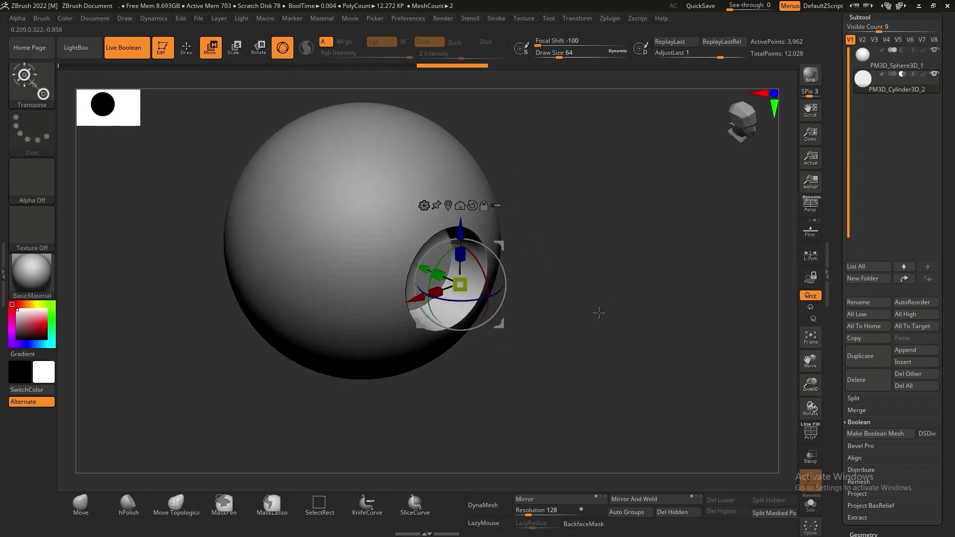
{"action": "mouse_move", "coordinate": [428, 269]}
{"action": "left_mouse_down"}
{"action": "mouse_move", "coordinate": [454, 281]}
{"action": "mouse_move", "coordinate": [443, 276]}
{"action": "left_mouse_up"}
{"action": "key", "text": "q"}
{"action": "mouse_move", "coordinate": [624, 310]}
{"action": "left_mouse_down"}
{"action": "mouse_move", "coordinate": [592, 283]}
{"action": "mouse_move", "coordinate": [687, 305]}
{"action": "left_mouse_up"}
{"action": "right_click_drag", "start_coordinate": [678, 305], "coordinate": [678, 306], "text": "alt"}
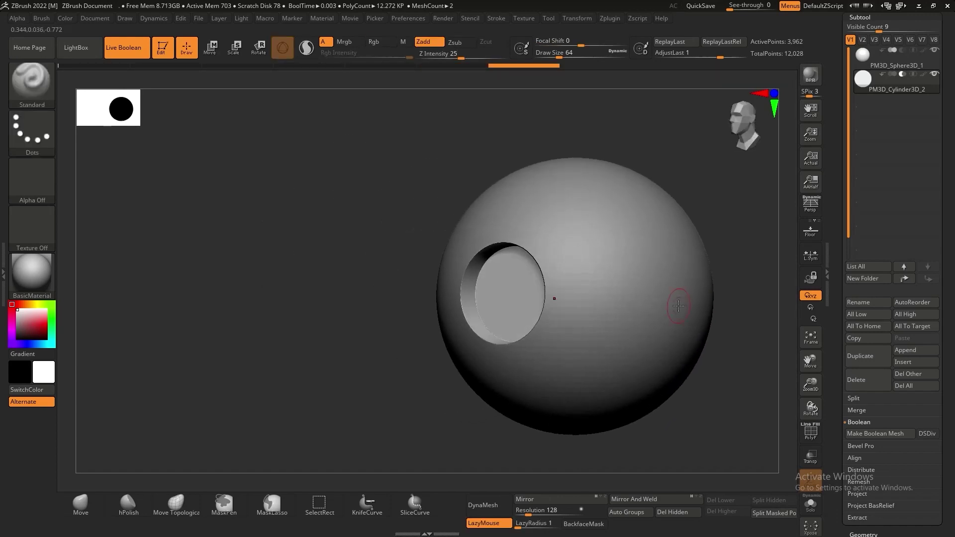
{"action": "key", "text": "r"}
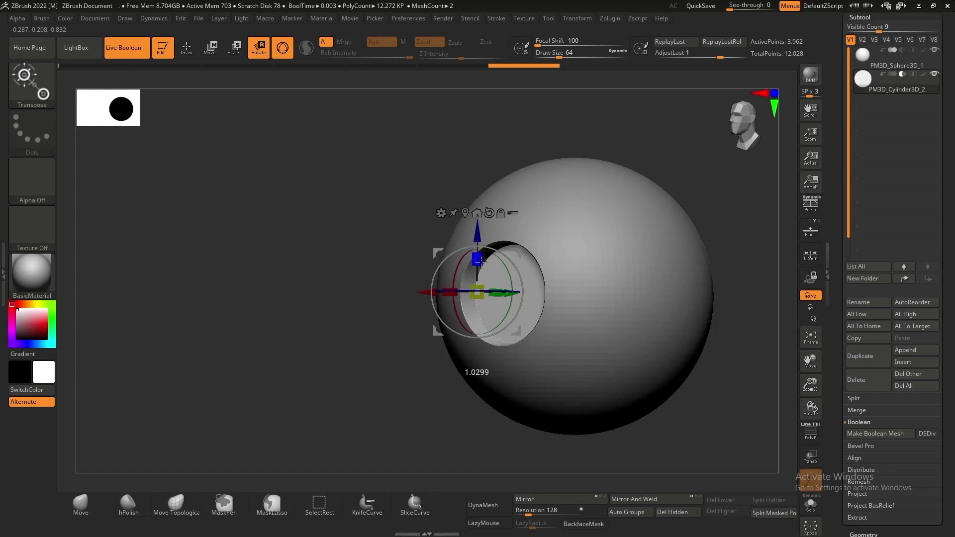
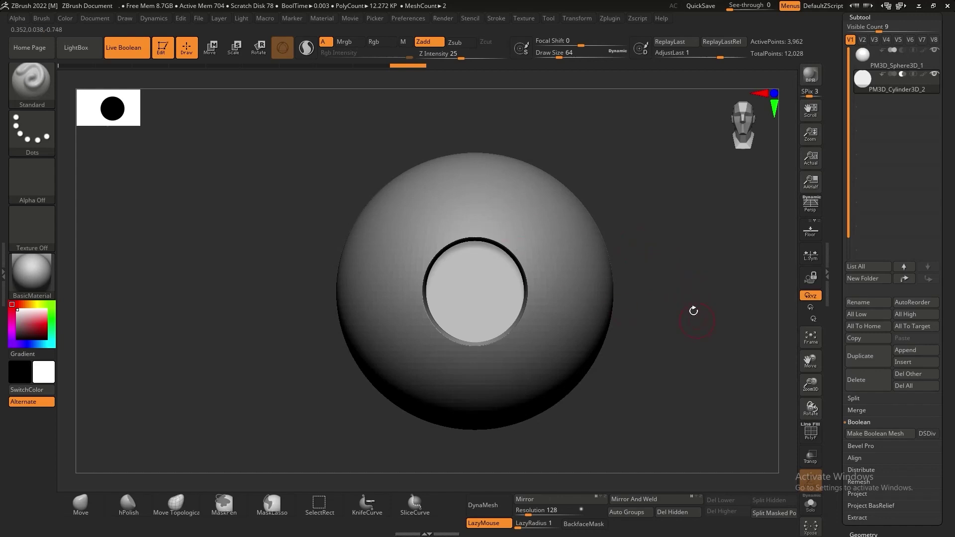
- Append PM3D_Cylinder3D1 as a new subtool and select it in the side view
{"action": "mouse_move", "coordinate": [694, 311]}
{"action": "left_mouse_down"}
{"action": "mouse_move", "coordinate": [656, 300]}
{"action": "mouse_move", "coordinate": [693, 305]}
{"action": "left_mouse_up"}
{"action": "left_click_drag", "start_coordinate": [680, 366], "coordinate": [612, 386], "text": "alt"}
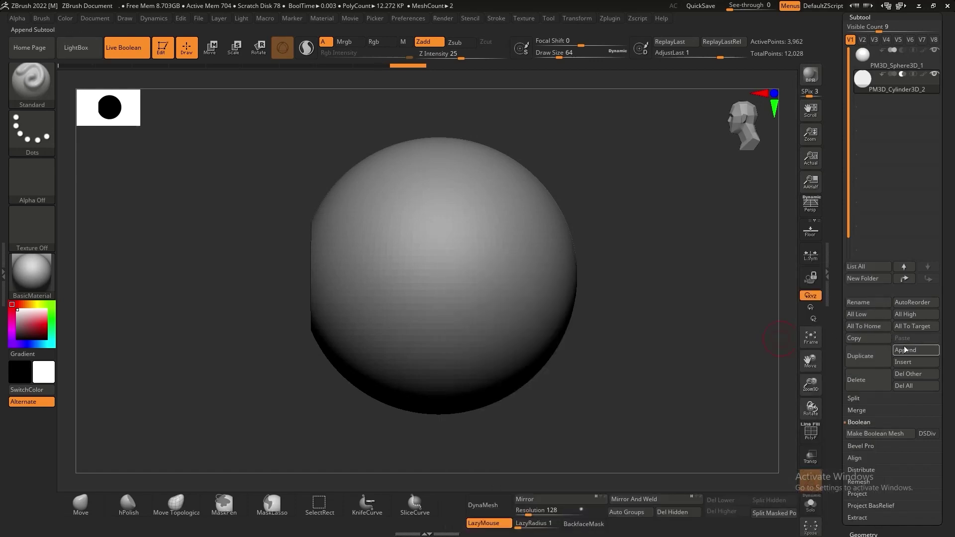
{"action": "left_click", "coordinate": [905, 350]}
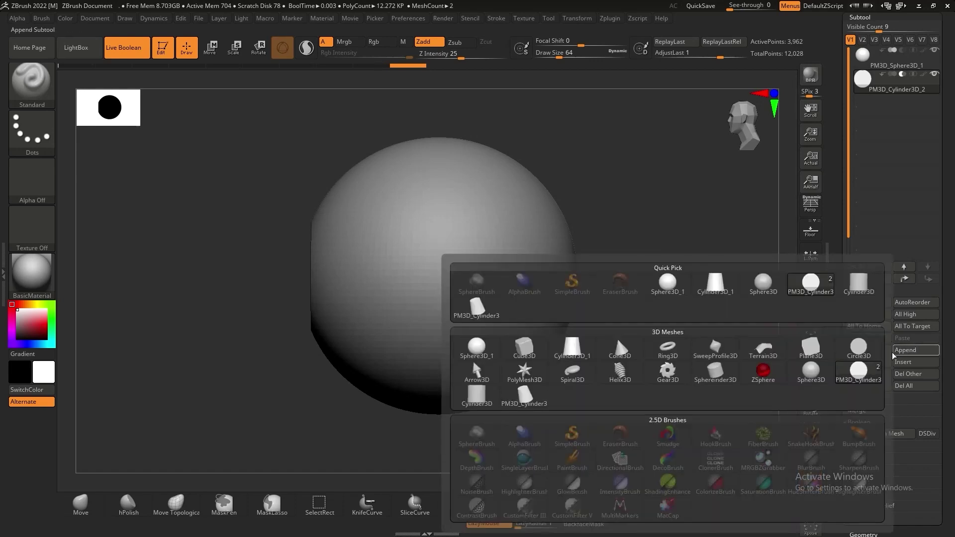
{"action": "left_click", "coordinate": [859, 284]}
{"action": "left_click_drag", "start_coordinate": [546, 247], "coordinate": [488, 237], "text": "shift"}
{"action": "left_click", "coordinate": [432, 254], "text": "alt"}
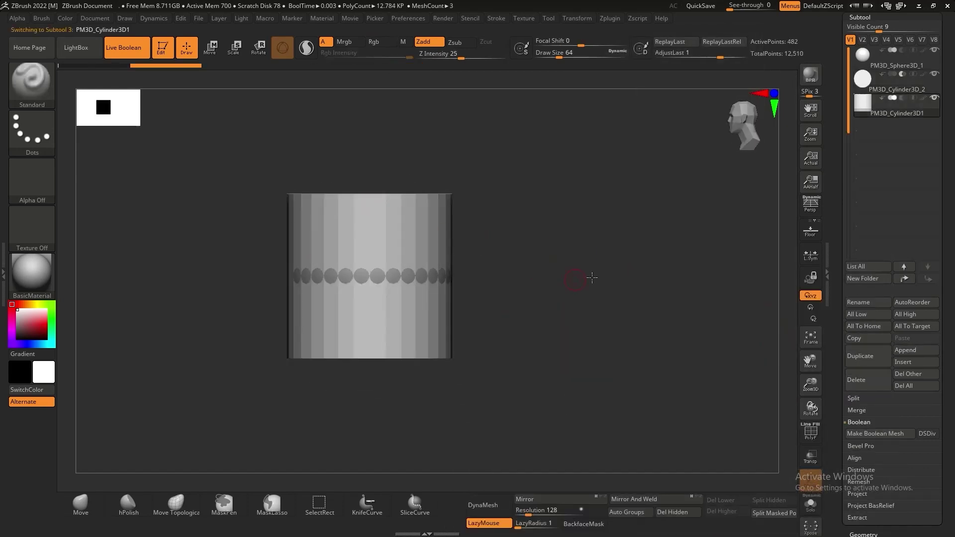
- Rotate the new cylinder 90 degrees and shape it into a small thin disc beyond the sphere's side opposite the recess
{"action": "left_click_drag", "start_coordinate": [591, 277], "coordinate": [635, 273], "text": "alt"}
{"action": "key", "text": "e"}
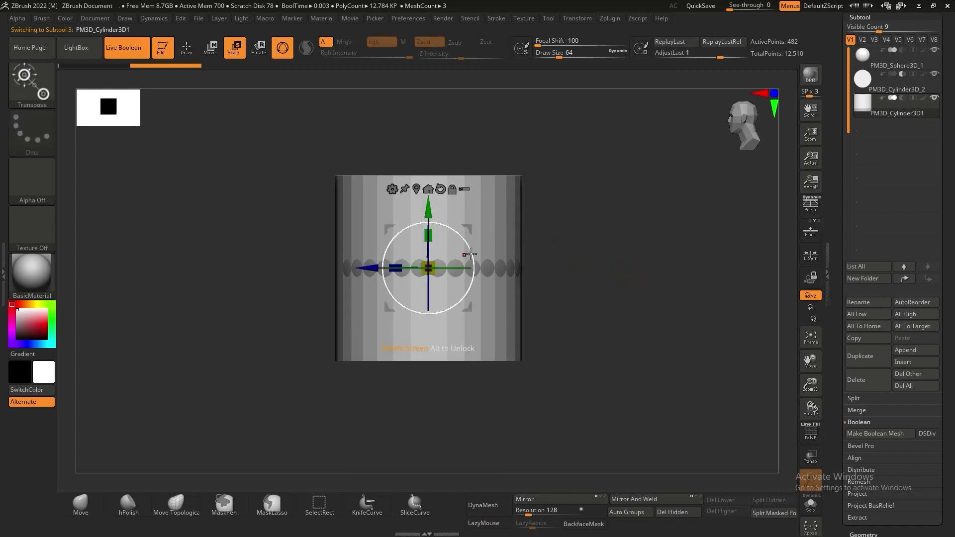
{"action": "left_click_drag", "start_coordinate": [474, 255], "coordinate": [464, 339]}
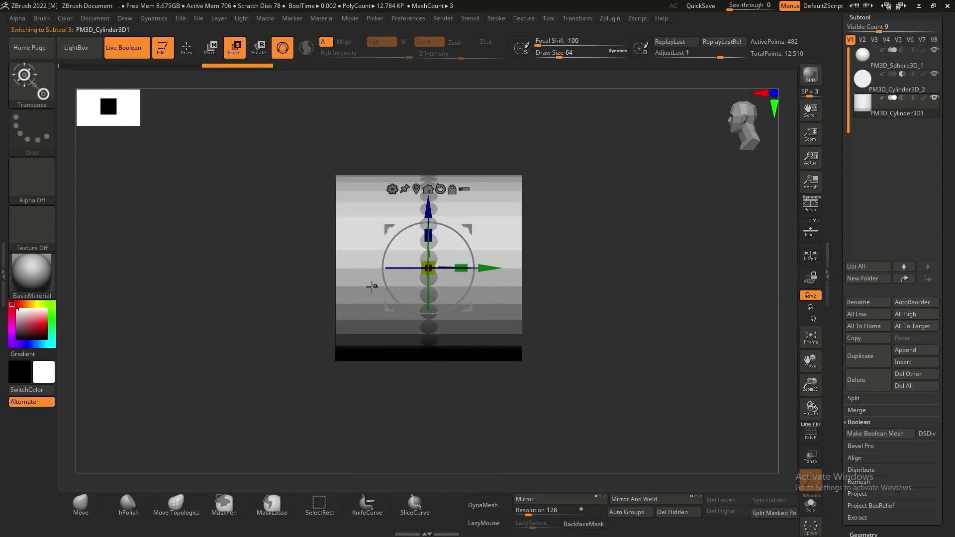
{"action": "left_click_drag", "start_coordinate": [489, 269], "coordinate": [558, 247]}
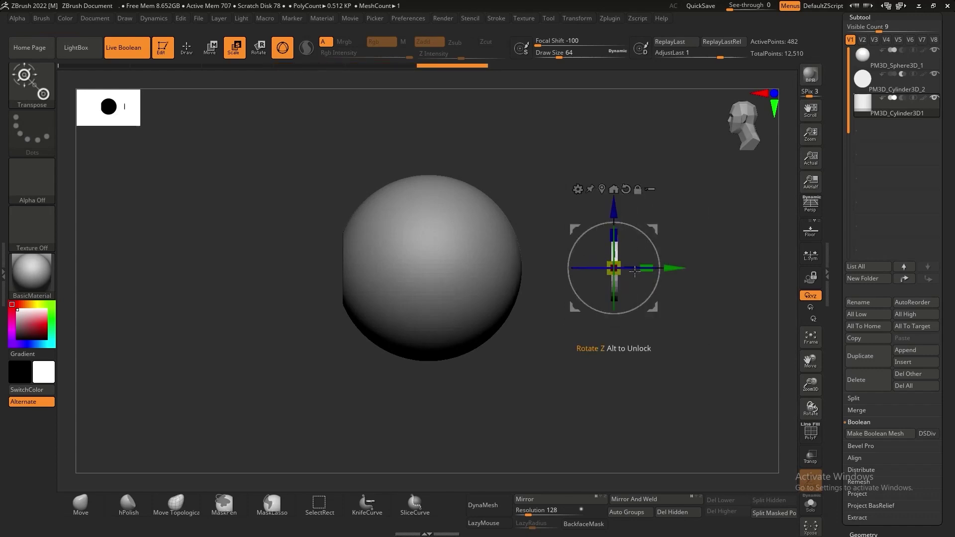
{"action": "left_click_drag", "start_coordinate": [610, 270], "coordinate": [623, 272]}
{"action": "key", "text": "ctrl+z"}
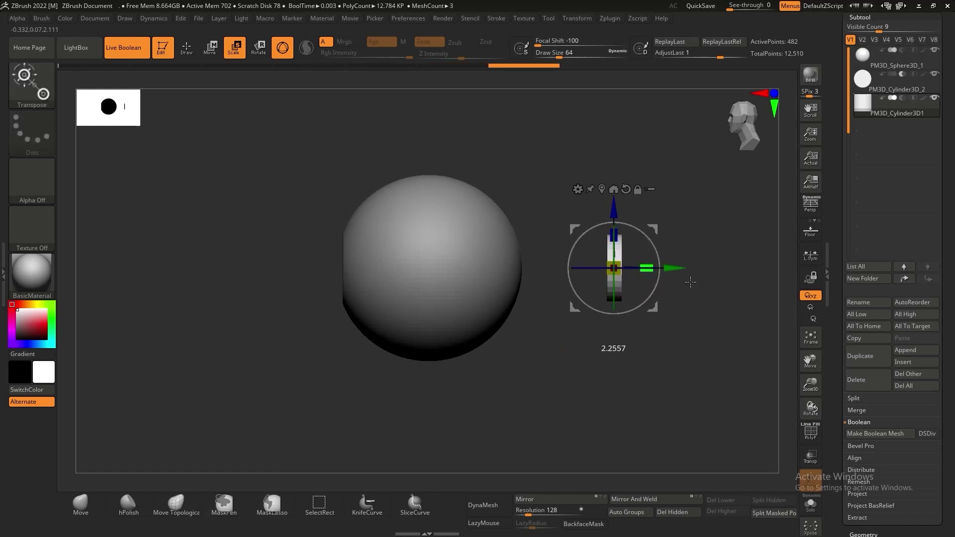
- Move the disc inward until it is partly embedded in the sphere and adjust its overall size
{"action": "mouse_move", "coordinate": [676, 269]}
{"action": "left_mouse_down"}
{"action": "mouse_move", "coordinate": [581, 268]}
{"action": "mouse_move", "coordinate": [678, 279]}
{"action": "mouse_move", "coordinate": [710, 170]}
{"action": "mouse_move", "coordinate": [675, 270]}
{"action": "mouse_move", "coordinate": [654, 275]}
{"action": "left_mouse_up"}
{"action": "key", "text": "q"}
{"action": "key", "text": "w"}
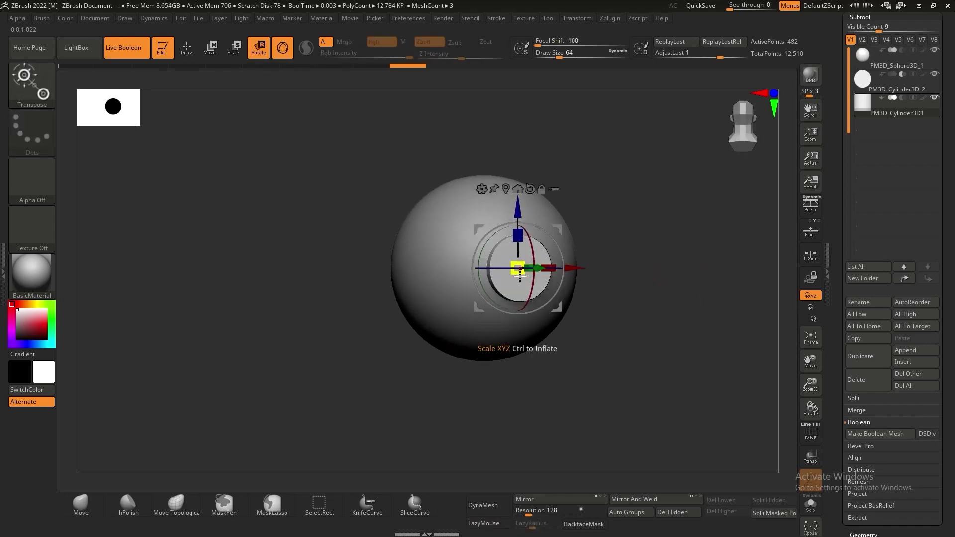
{"action": "left_click_drag", "start_coordinate": [518, 269], "coordinate": [526, 271]}
{"action": "key", "text": "q"}
{"action": "left_click_drag", "start_coordinate": [633, 274], "coordinate": [682, 277]}
{"action": "key", "text": "w"}
{"action": "key", "text": "q"}
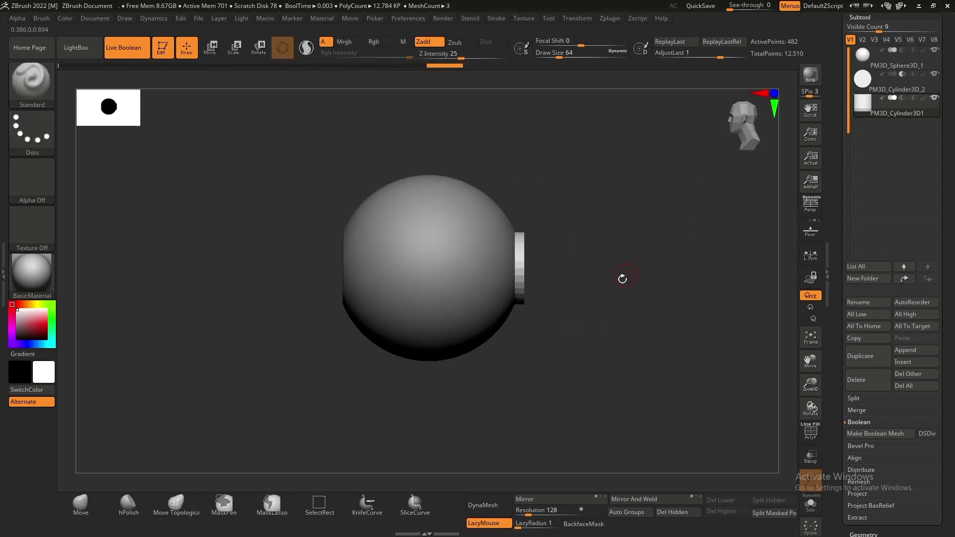
- Duplicate the tapered cylinder subtool PM3D_Cylinder3D_2 and move the copy across the sphere to sit beyond the disc
{"action": "mouse_move", "coordinate": [622, 277]}
{"action": "left_mouse_down"}
{"action": "mouse_move", "coordinate": [665, 291]}
{"action": "mouse_move", "coordinate": [605, 285]}
{"action": "mouse_move", "coordinate": [605, 314]}
{"action": "mouse_move", "coordinate": [656, 298]}
{"action": "left_mouse_up"}
{"action": "left_click", "coordinate": [868, 86]}
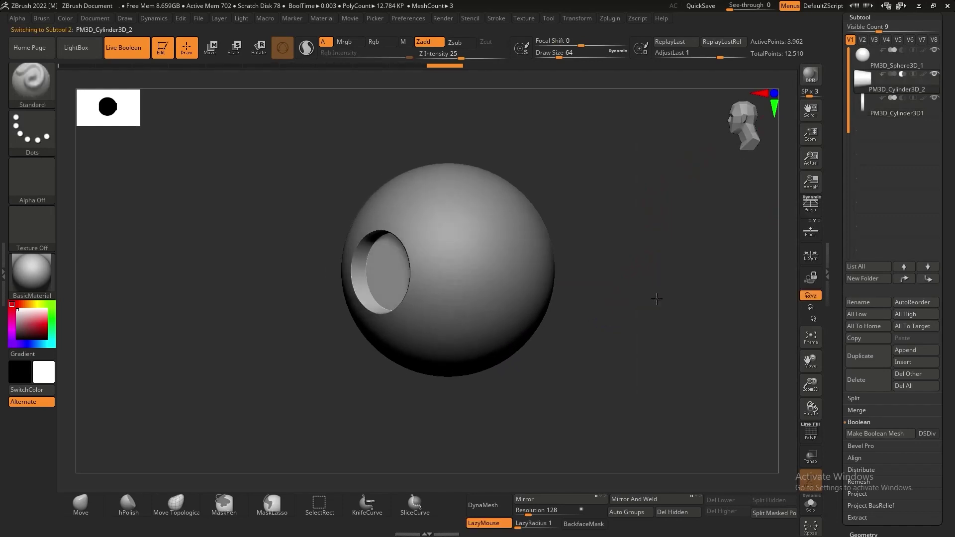
{"action": "left_click_drag", "start_coordinate": [632, 269], "coordinate": [604, 267], "text": "shift"}
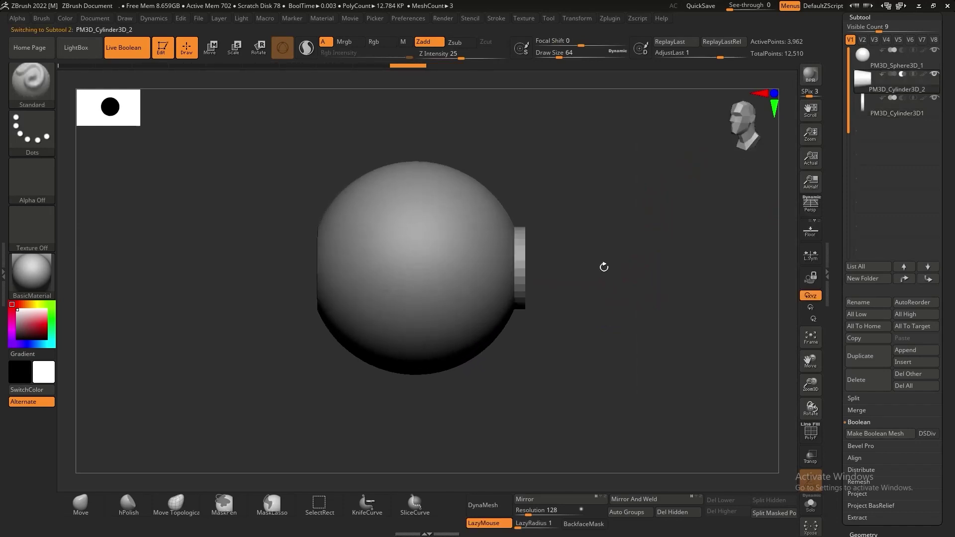
{"action": "left_click", "coordinate": [875, 363]}
{"action": "key", "text": "w"}
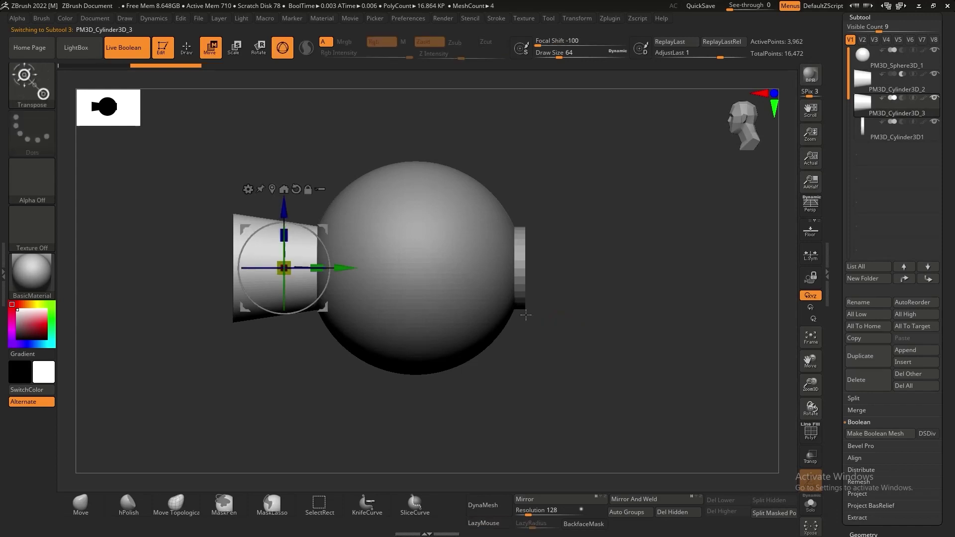
{"action": "left_click_drag", "start_coordinate": [349, 268], "coordinate": [721, 268]}
{"action": "mouse_move", "coordinate": [563, 386]}
{"action": "left_mouse_down"}
{"action": "mouse_move", "coordinate": [522, 393]}
{"action": "mouse_move", "coordinate": [557, 387]}
{"action": "left_mouse_up"}
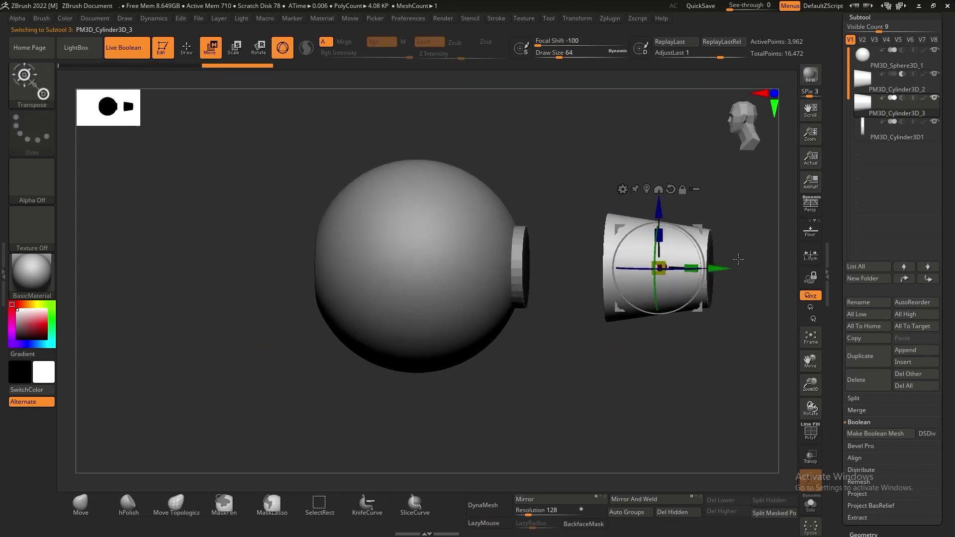
- Flip the copied tapered cylinder so its narrow end faces the disc and scale it down well below the disc's diameter
{"action": "left_click_drag", "start_coordinate": [698, 256], "coordinate": [467, 317], "text": "shift"}
{"action": "left_click_drag", "start_coordinate": [627, 392], "coordinate": [537, 391]}
{"action": "left_click_drag", "start_coordinate": [664, 275], "coordinate": [542, 298]}
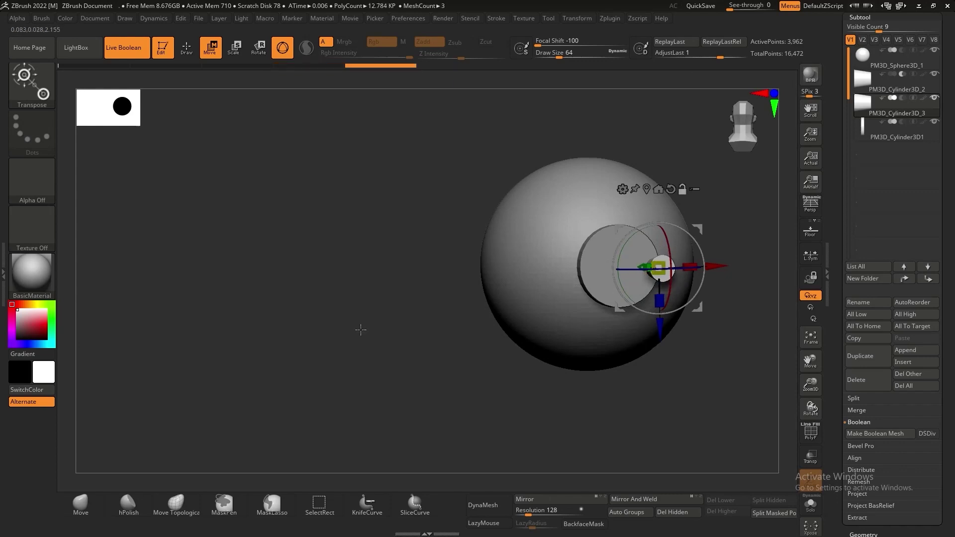
{"action": "left_click_drag", "start_coordinate": [360, 328], "coordinate": [215, 328], "text": "alt"}
{"action": "left_click_drag", "start_coordinate": [562, 369], "coordinate": [544, 371], "text": "shift"}
- Position the small tapered cylinder over the upper half of the disc and fine-tune its size
{"action": "left_click_drag", "start_coordinate": [572, 383], "coordinate": [612, 441], "text": "alt"}
{"action": "left_click_drag", "start_coordinate": [548, 311], "coordinate": [546, 285]}
{"action": "key", "text": "ctrl+z"}
{"action": "left_click_drag", "start_coordinate": [583, 242], "coordinate": [576, 242]}
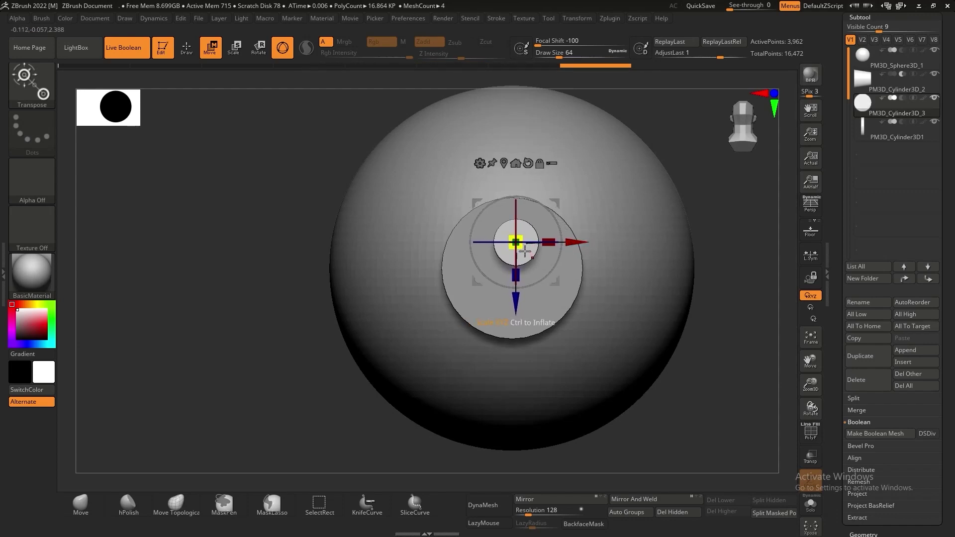
{"action": "key", "text": "q"}
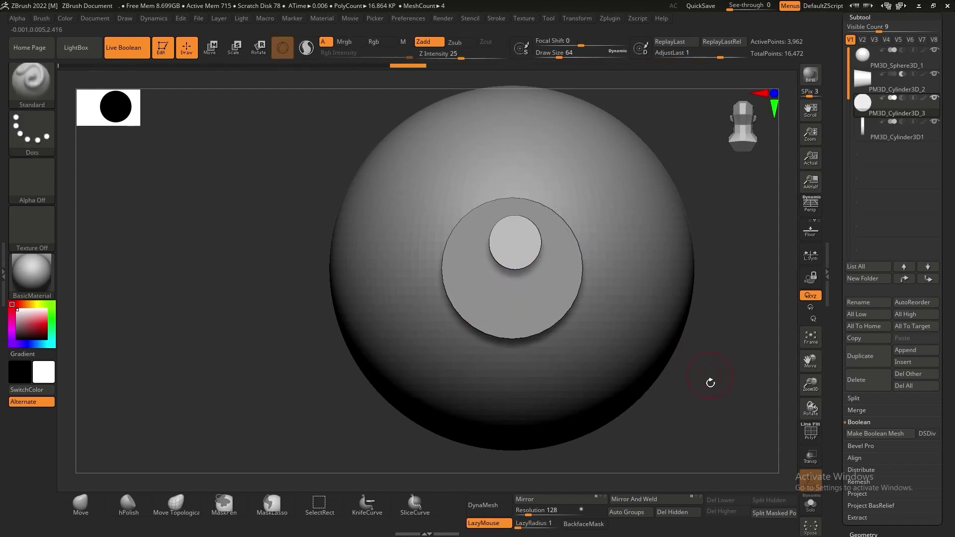
- Push the small tapered cylinder inward until its narrow end meets the disc's face, checking it from the back
{"action": "left_click_drag", "start_coordinate": [710, 383], "coordinate": [737, 384], "text": "shift"}
{"action": "key", "text": "w"}
{"action": "left_click_drag", "start_coordinate": [447, 240], "coordinate": [228, 241]}
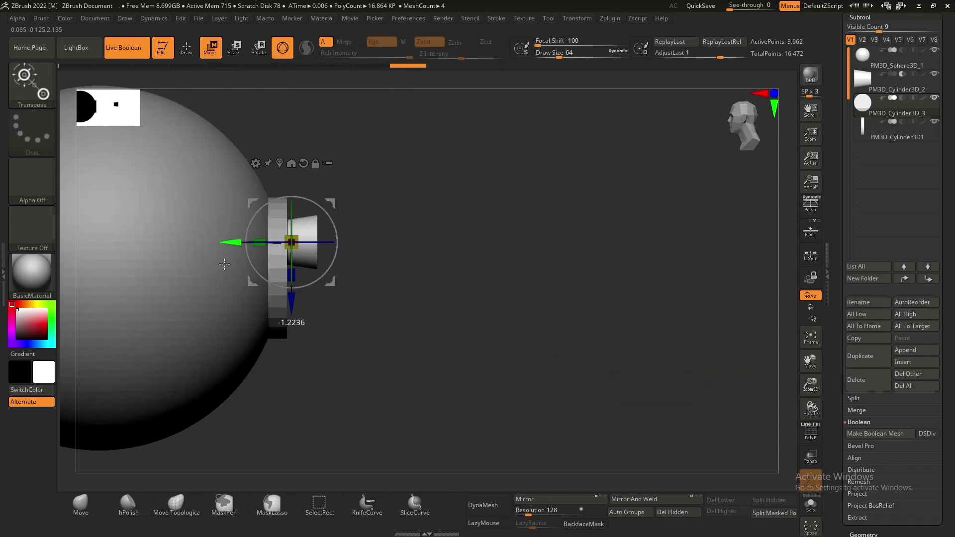
{"action": "key", "text": "q"}
{"action": "mouse_move", "coordinate": [420, 294]}
{"action": "left_mouse_down", "text": "shift"}
{"action": "mouse_move", "coordinate": [554, 288]}
{"action": "mouse_move", "coordinate": [587, 306]}
{"action": "left_mouse_up", "text": "shift"}
{"action": "key", "text": "w"}
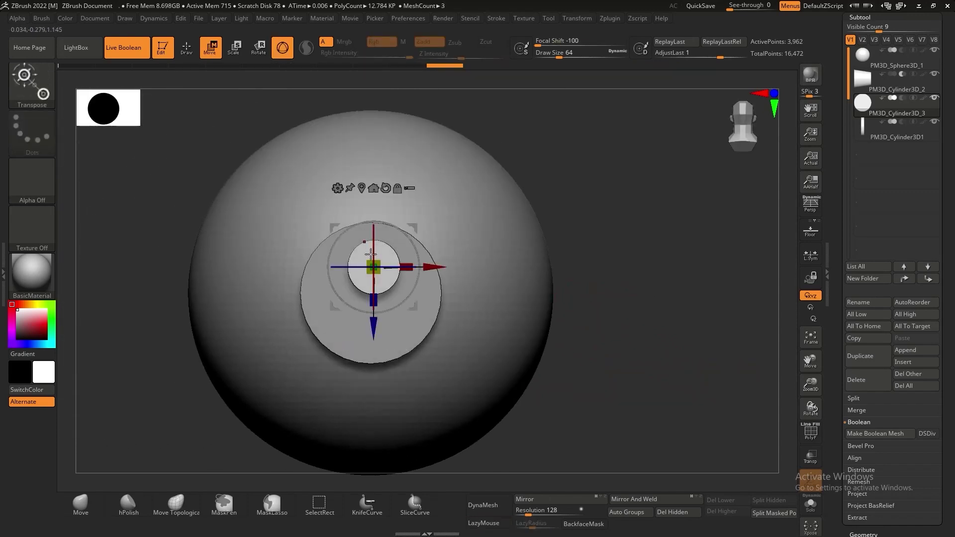
- Duplicate the small tapered cylinder and move the copy to the lower left of the disc
{"action": "left_click", "coordinate": [858, 361]}
{"action": "left_click_drag", "start_coordinate": [387, 328], "coordinate": [388, 384]}
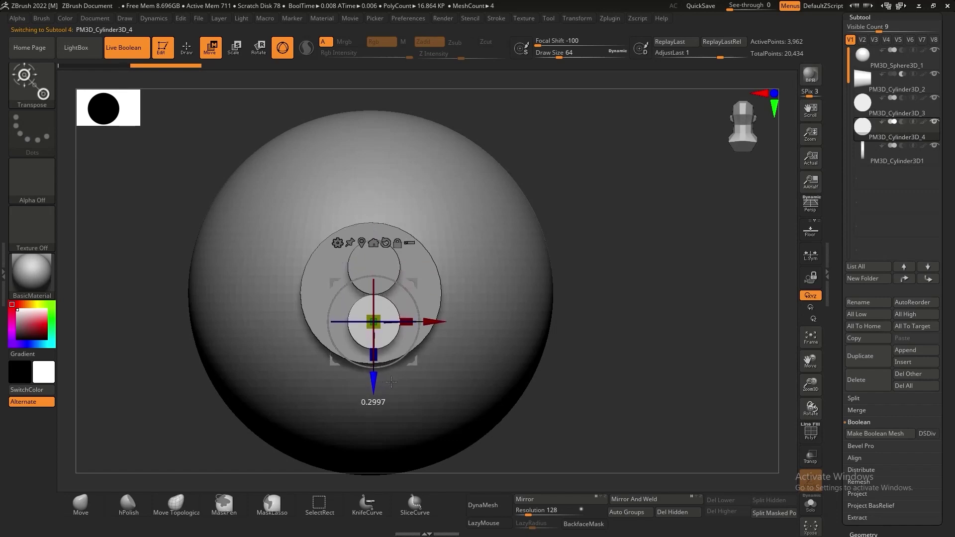
{"action": "left_click_drag", "start_coordinate": [437, 323], "coordinate": [406, 322]}
{"action": "left_click_drag", "start_coordinate": [342, 389], "coordinate": [347, 382]}
{"action": "key", "text": "q"}
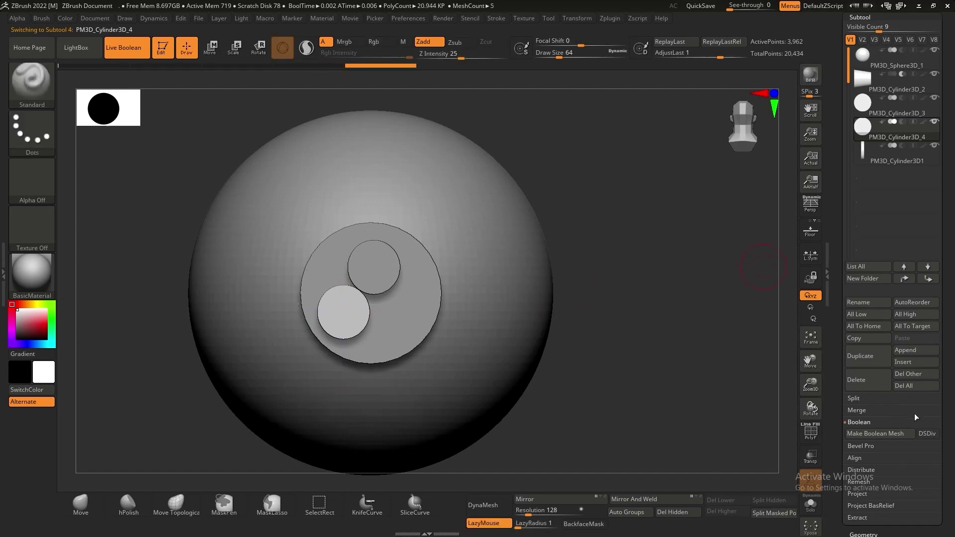
- Duplicate the lower-left small cylinder and move the copy to the disc's lower right, level with its neighbour
{"action": "left_click", "coordinate": [873, 356]}
{"action": "key", "text": "w"}
{"action": "left_click_drag", "start_coordinate": [409, 312], "coordinate": [461, 311]}
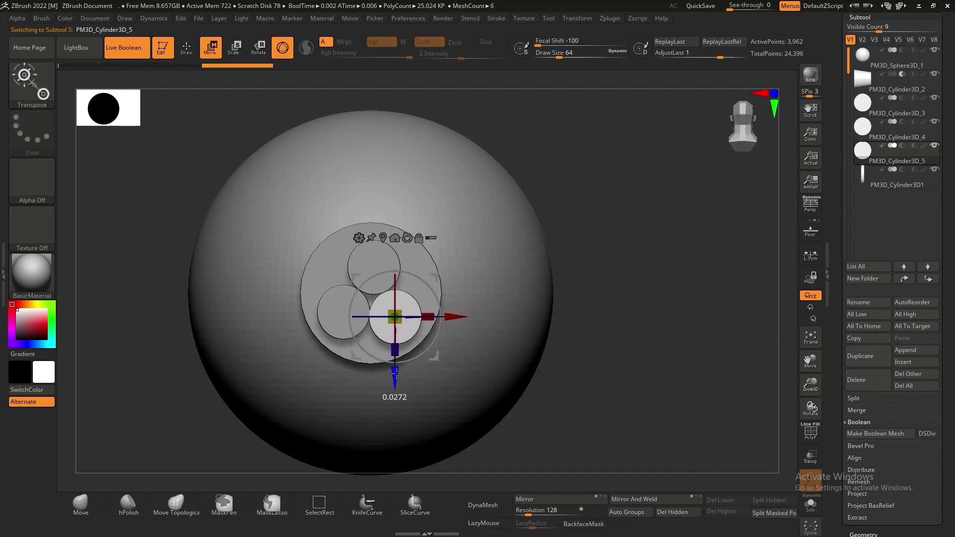
{"action": "left_click_drag", "start_coordinate": [396, 372], "coordinate": [396, 372]}
{"action": "left_click_drag", "start_coordinate": [454, 316], "coordinate": [454, 316]}
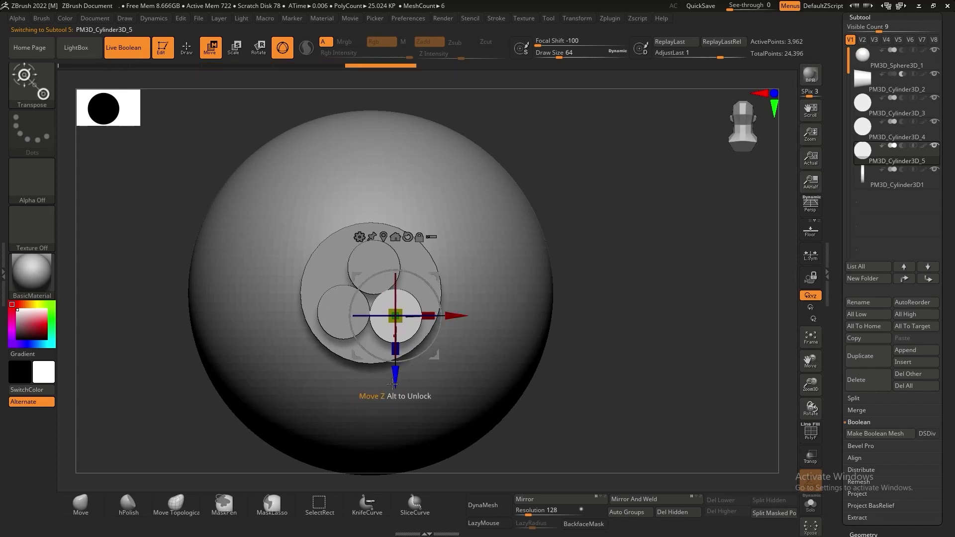
- Select the upper small cylinder PM3D_Cylinder3D_3 and nudge it so the three cylinders form an even triangle on the disc
{"action": "left_click", "coordinate": [373, 267], "text": "alt"}
{"action": "left_click_drag", "start_coordinate": [374, 328], "coordinate": [374, 326]}
{"action": "left_click_drag", "start_coordinate": [439, 271], "coordinate": [440, 271]}
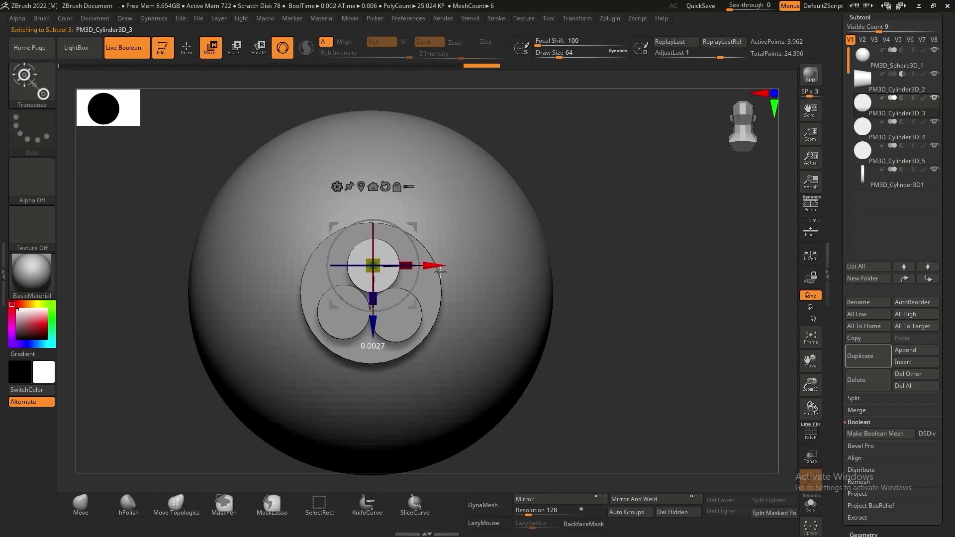
{"action": "left_click_drag", "start_coordinate": [371, 330], "coordinate": [369, 334]}
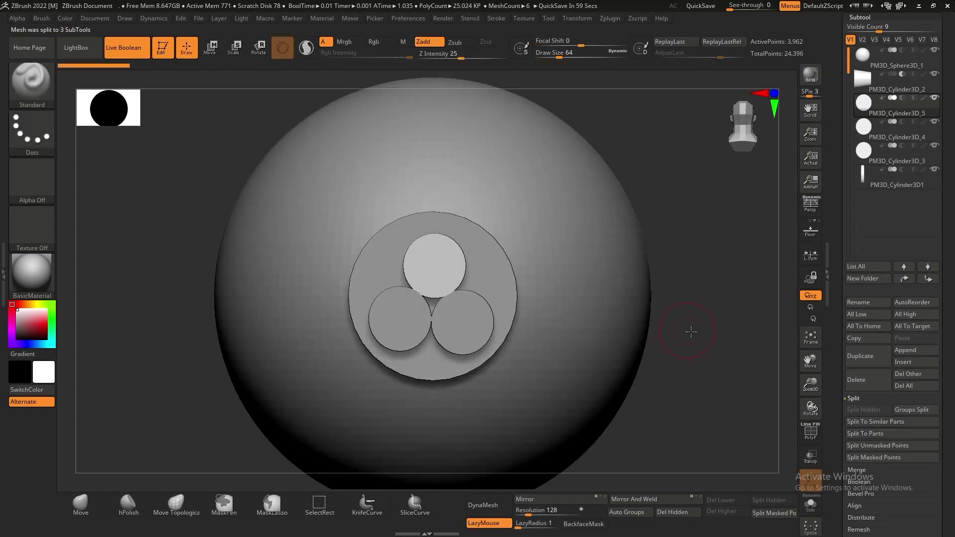
{"action": "mouse_move", "coordinate": [687, 330]}
{"action": "left_mouse_down"}
{"action": "mouse_move", "coordinate": [650, 320]}
{"action": "mouse_move", "coordinate": [664, 338]}
{"action": "mouse_move", "coordinate": [693, 333]}
{"action": "mouse_move", "coordinate": [629, 337]}
{"action": "mouse_move", "coordinate": [671, 325]}
{"action": "left_mouse_up"}
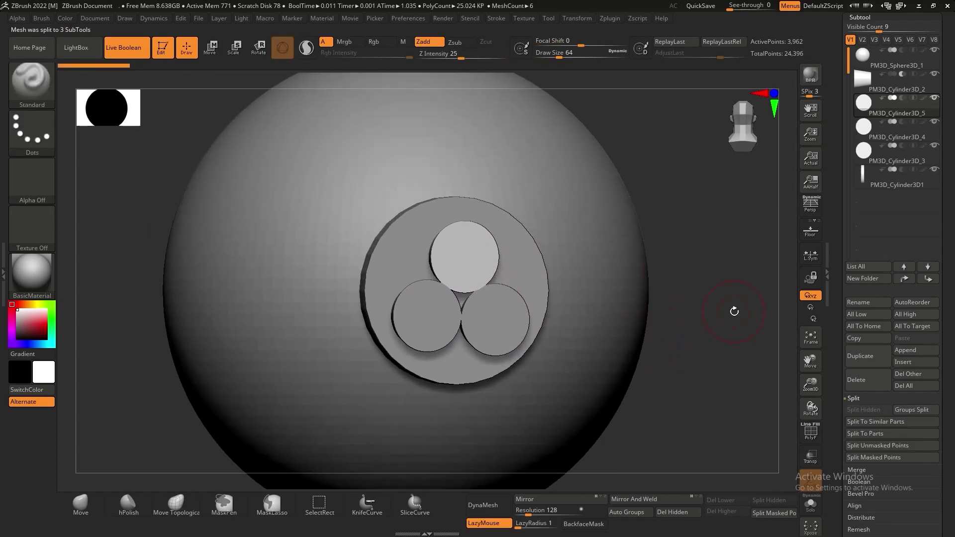
{"action": "left_click_drag", "start_coordinate": [734, 311], "coordinate": [477, 292]}
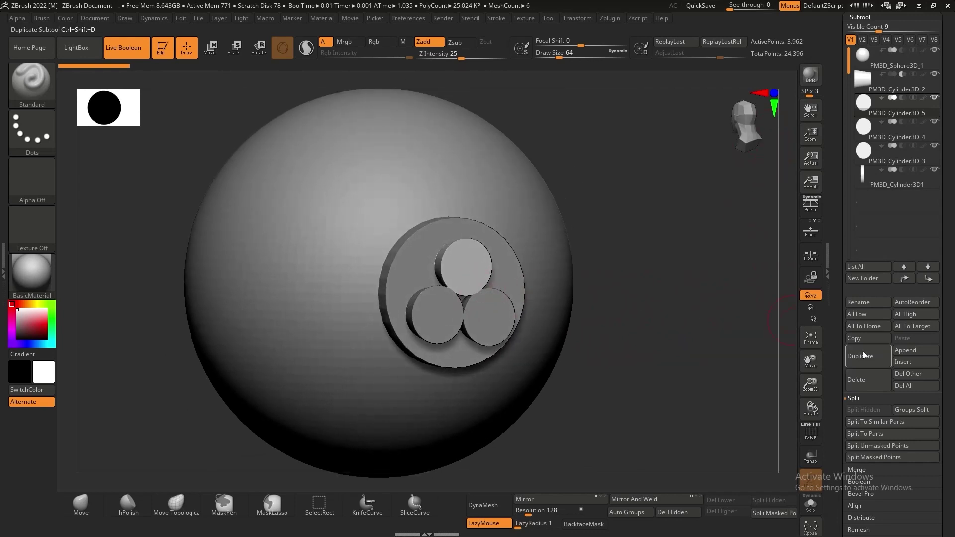
- Duplicate the upper small cylinder, centre the gizmo on the copy and scale it down slightly into a concentric inner cylinder
{"action": "left_click", "coordinate": [864, 364]}
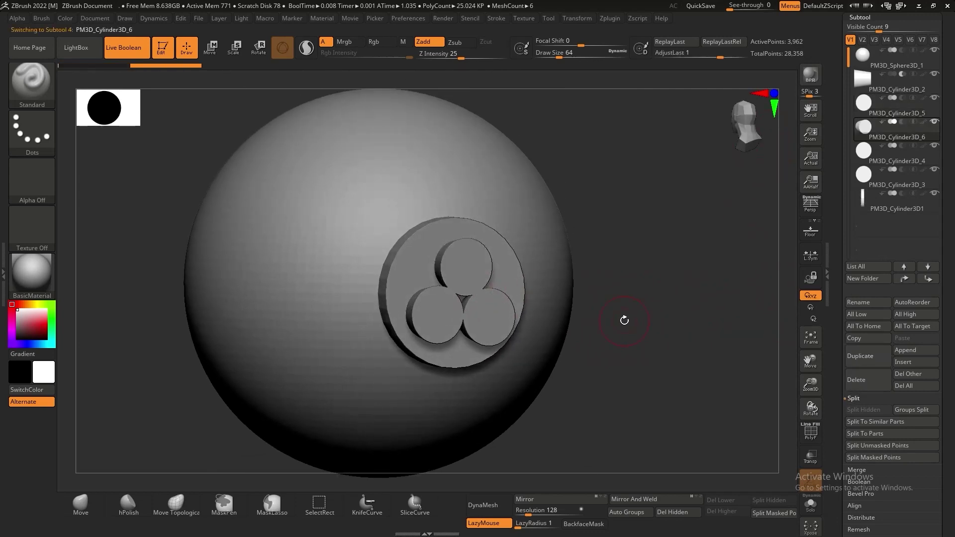
{"action": "left_click_drag", "start_coordinate": [624, 320], "coordinate": [594, 328]}
{"action": "key", "text": "w"}
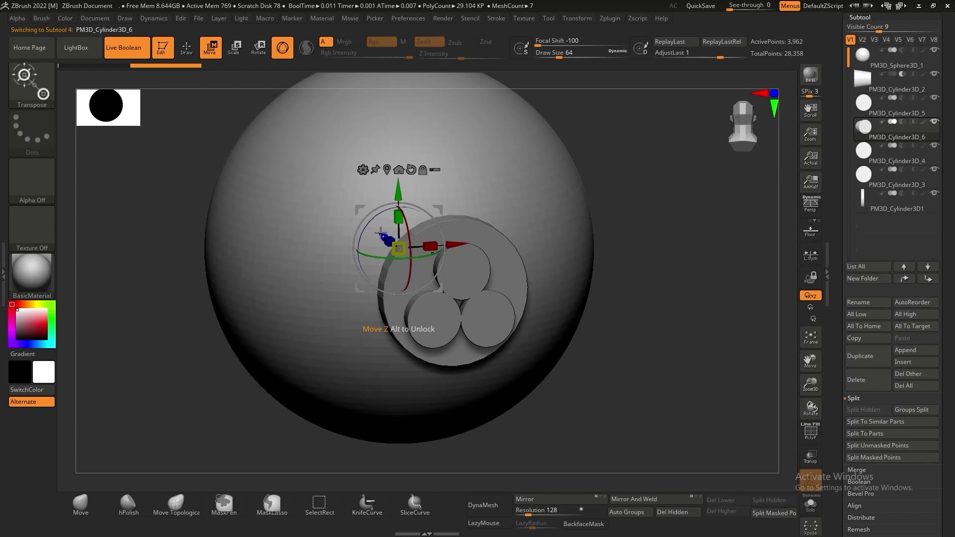
{"action": "left_click_drag", "start_coordinate": [382, 235], "coordinate": [460, 299]}
{"action": "key", "text": "ctrl+z"}
{"action": "left_click", "coordinate": [392, 173], "text": "alt"}
{"action": "left_click_drag", "start_coordinate": [445, 264], "coordinate": [440, 260]}
{"action": "key", "text": "q"}
{"action": "mouse_move", "coordinate": [727, 304]}
{"action": "left_mouse_down"}
{"action": "mouse_move", "coordinate": [703, 290]}
{"action": "mouse_move", "coordinate": [727, 352]}
{"action": "mouse_move", "coordinate": [677, 342]}
{"action": "left_mouse_up"}
{"action": "key", "text": "w"}
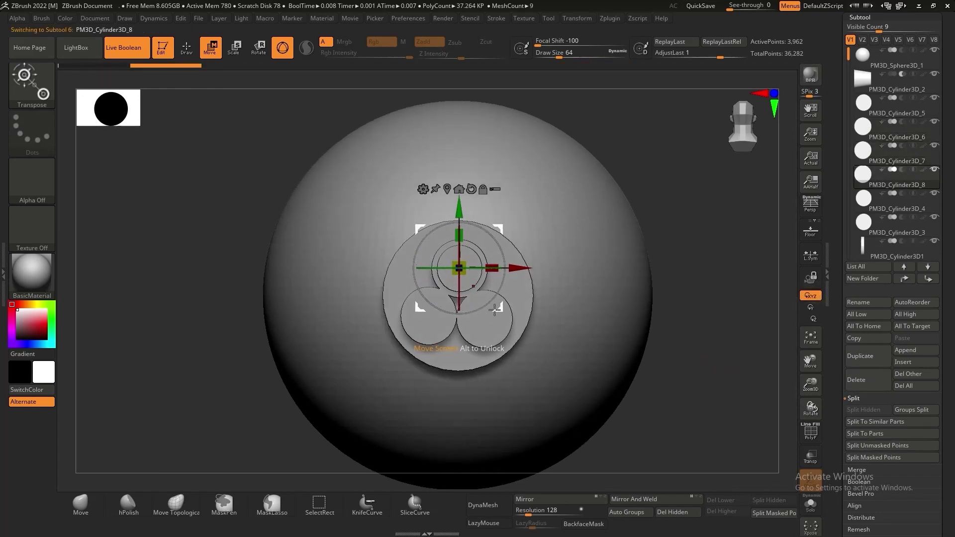
- Move the inner cylinder copies PM3D_Cylinder3D_8 and PM3D_Cylinder3D_7 into concentric positions on the lower-left and lower-right small cylinders
{"action": "left_click_drag", "start_coordinate": [495, 310], "coordinate": [464, 352]}
{"action": "left_click", "coordinate": [860, 201]}
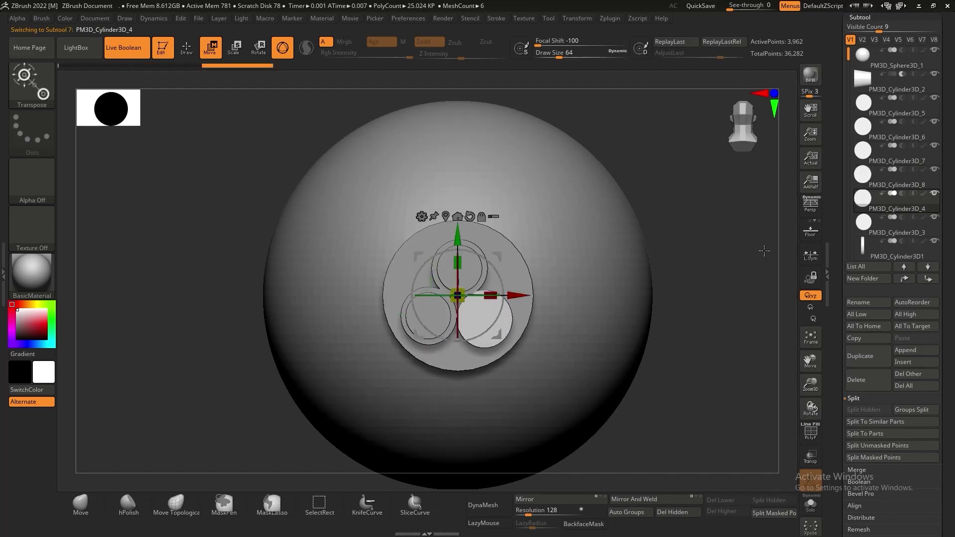
{"action": "left_click", "coordinate": [867, 161]}
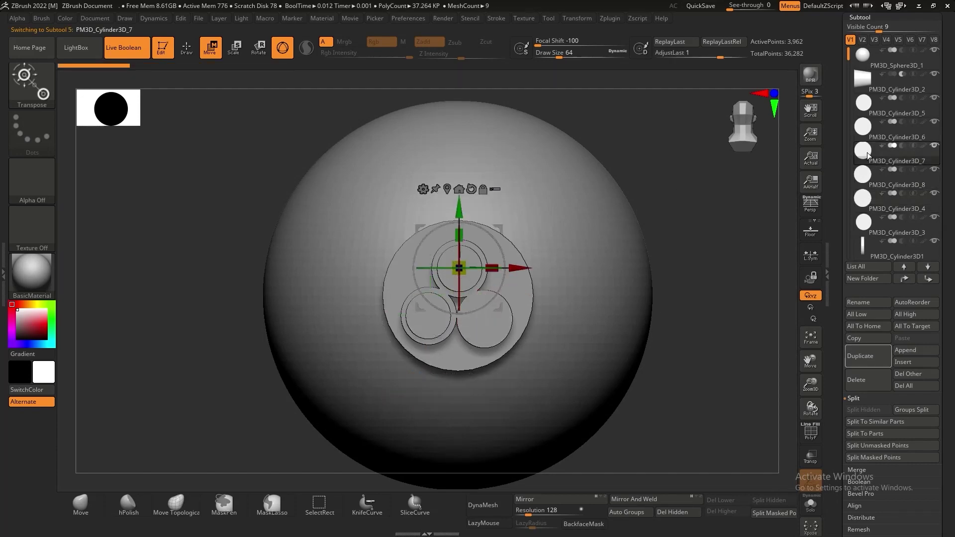
{"action": "left_click_drag", "start_coordinate": [512, 343], "coordinate": [521, 363]}
- Select the upper inner cylinder PM3D_Cylinder3D_6 and set it to Boolean subtraction to hollow out the upper small cylinder
{"action": "left_click", "coordinate": [866, 129]}
{"action": "key", "text": "q"}
{"action": "left_click_drag", "start_coordinate": [649, 144], "coordinate": [711, 136]}
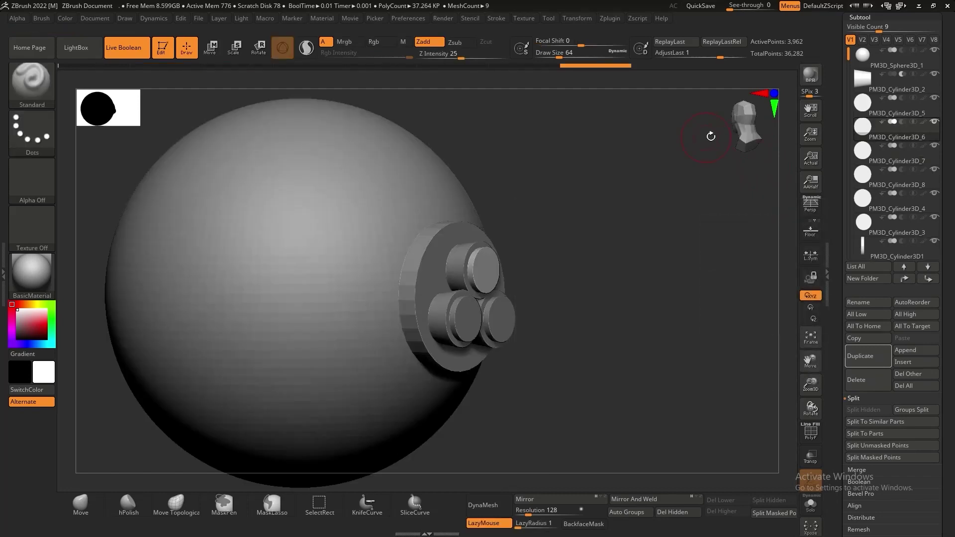
{"action": "left_click_drag", "start_coordinate": [644, 276], "coordinate": [631, 277]}
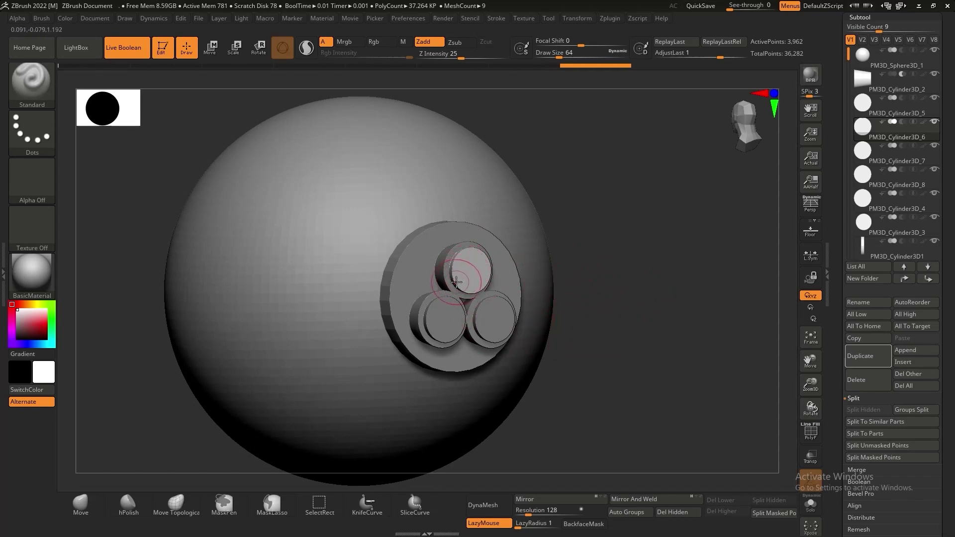
{"action": "left_click", "coordinate": [870, 102]}
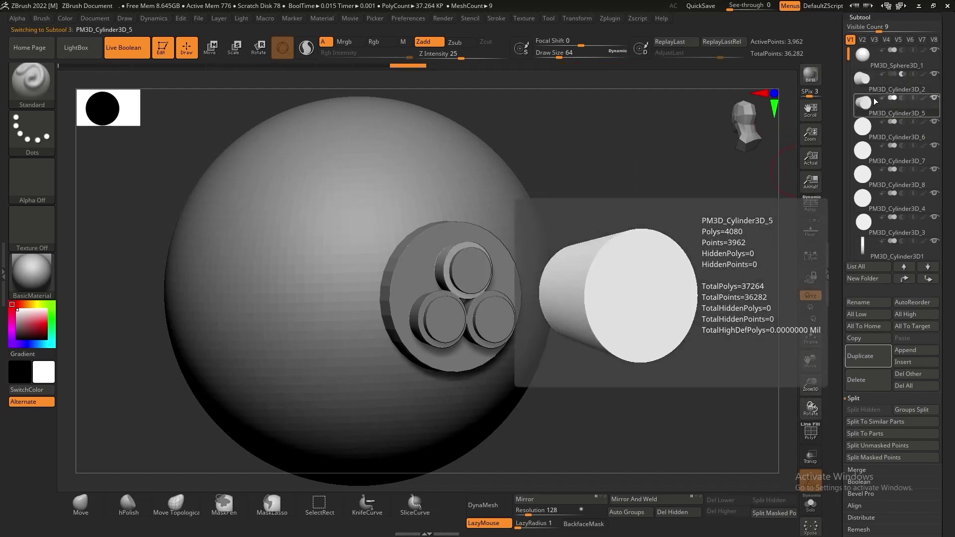
{"action": "left_click_drag", "start_coordinate": [635, 242], "coordinate": [786, 234]}
{"action": "left_click", "coordinate": [865, 141]}
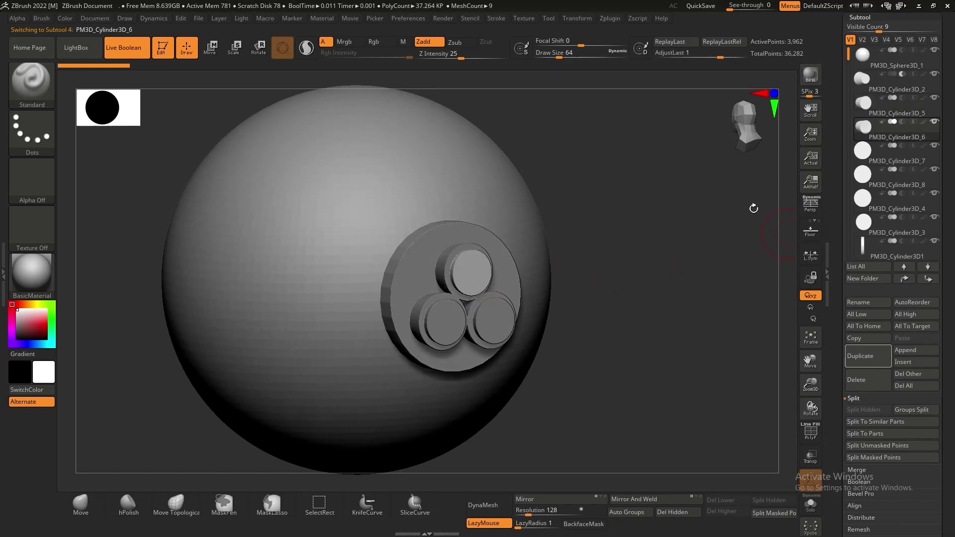
{"action": "left_click_drag", "start_coordinate": [752, 207], "coordinate": [451, 267]}
{"action": "left_click_drag", "start_coordinate": [616, 272], "coordinate": [618, 317]}
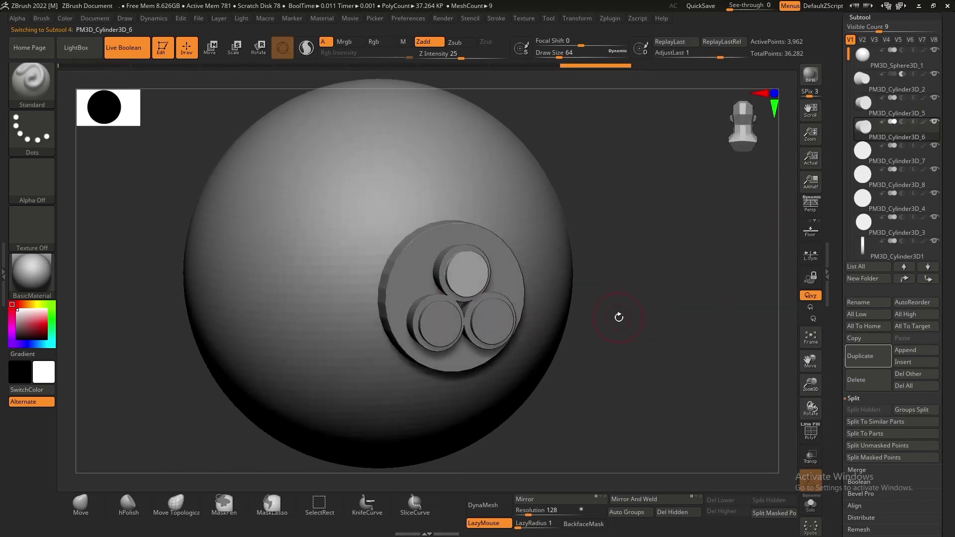
{"action": "left_click", "coordinate": [904, 123]}
{"action": "left_click_drag", "start_coordinate": [678, 277], "coordinate": [784, 242]}
- Try subtracting the inner cylinder PM3D_Cylinder3D_7 from the lower-right small cylinder, then restore it to Boolean addition
{"action": "left_click", "coordinate": [862, 166]}
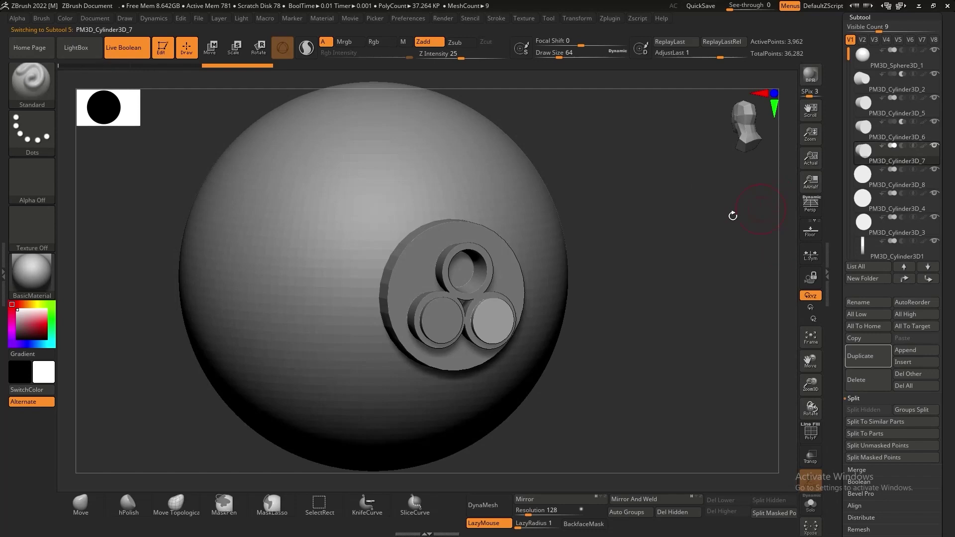
{"action": "left_click_drag", "start_coordinate": [732, 216], "coordinate": [656, 264], "text": "shift"}
{"action": "left_click_drag", "start_coordinate": [603, 314], "coordinate": [592, 299], "text": "alt"}
{"action": "left_click", "coordinate": [870, 134]}
{"action": "left_click", "coordinate": [867, 152]}
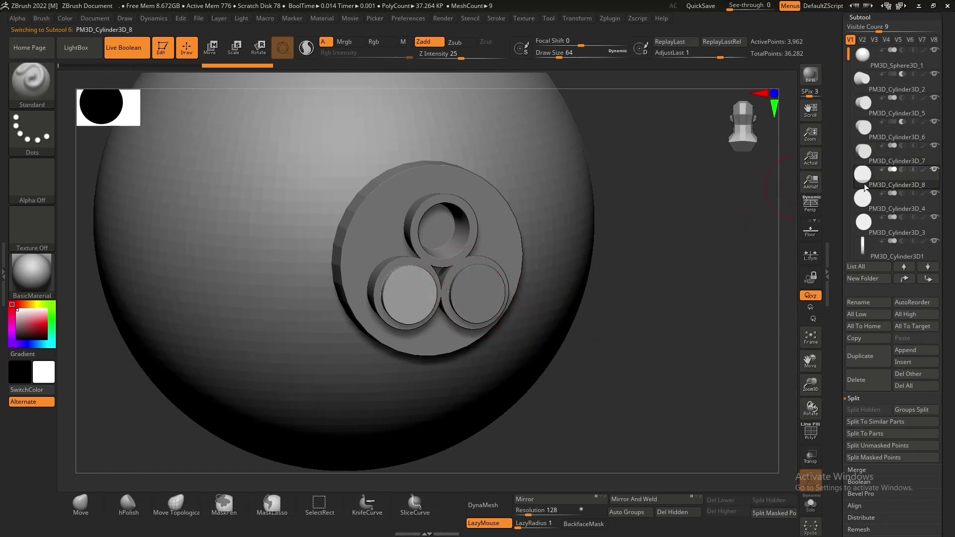
{"action": "left_click", "coordinate": [867, 210]}
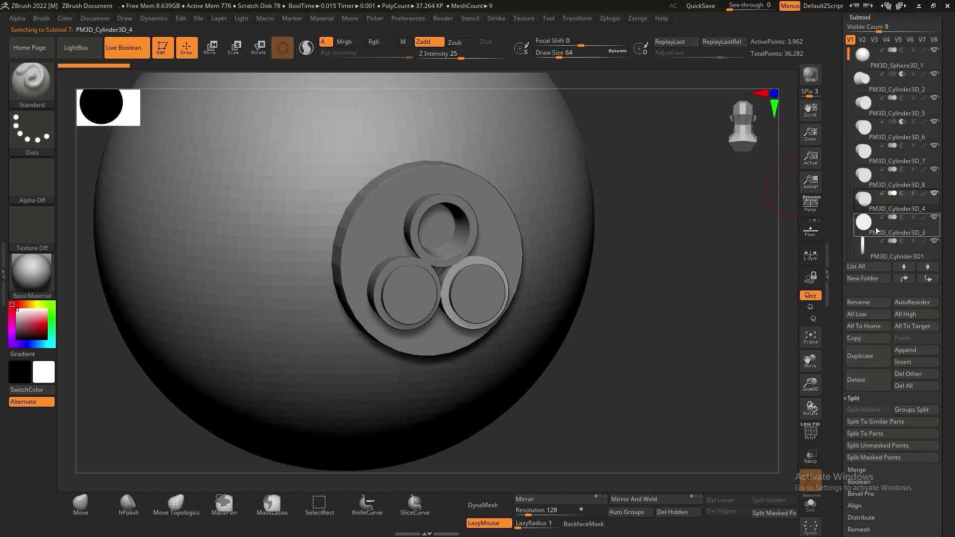
{"action": "left_click", "coordinate": [864, 157]}
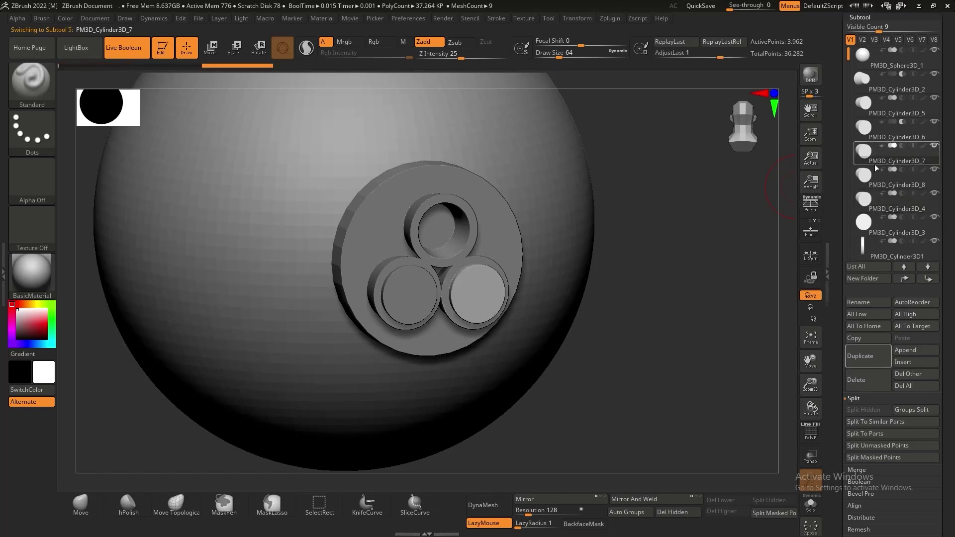
{"action": "mouse_move", "coordinate": [902, 146]}
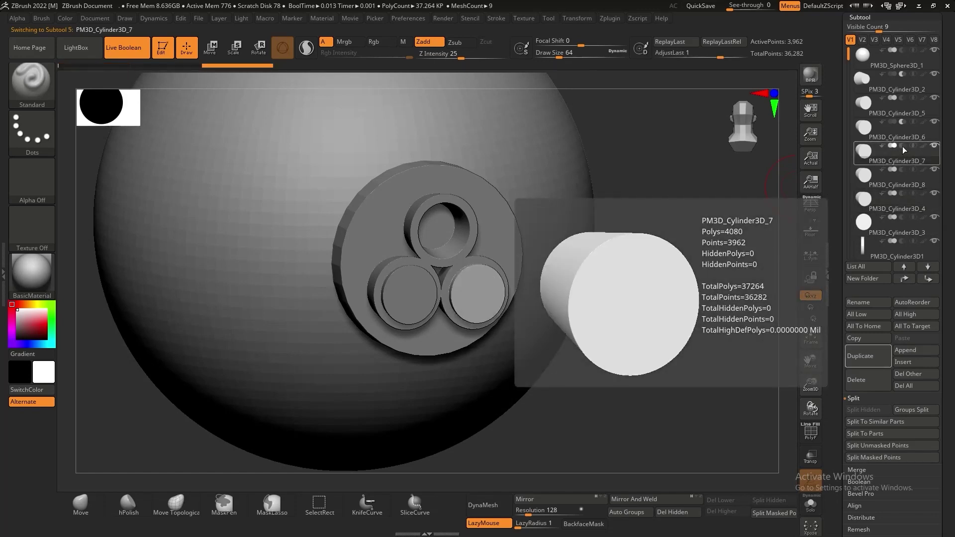
{"action": "mouse_move", "coordinate": [718, 292]}
{"action": "left_mouse_down"}
{"action": "mouse_move", "coordinate": [709, 224]}
{"action": "mouse_move", "coordinate": [729, 269]}
{"action": "mouse_move", "coordinate": [720, 277]}
{"action": "left_mouse_up"}
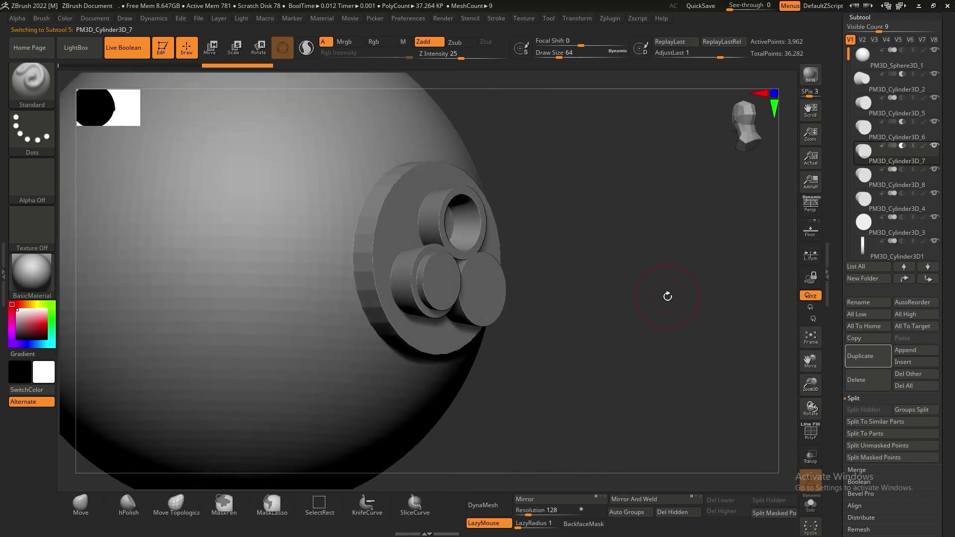
{"action": "left_click", "coordinate": [890, 147]}
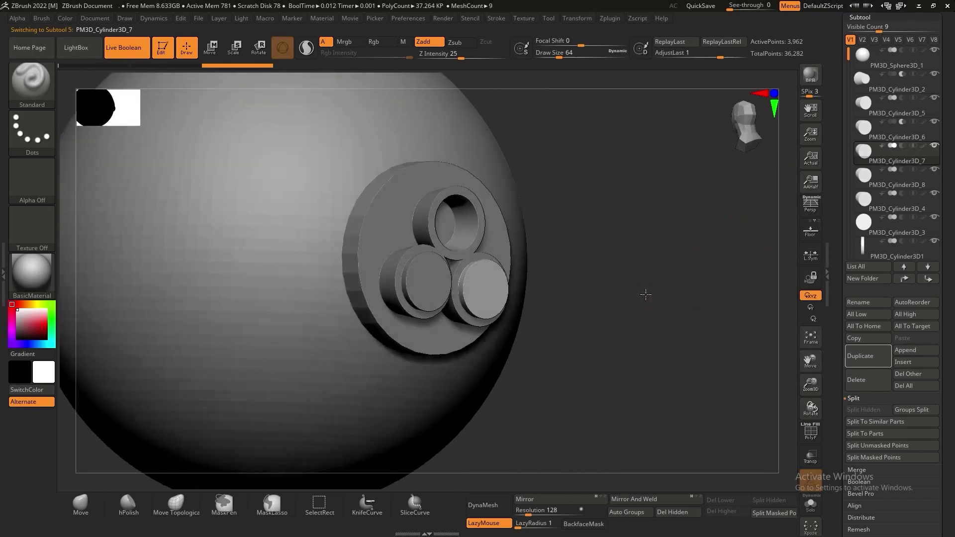
- Identify the lower-right outer cylinder PM3D_Cylinder3D_4 and move it up the subtool order to directly below PM3D_Sphere3D_1
{"action": "mouse_move", "coordinate": [905, 148]}
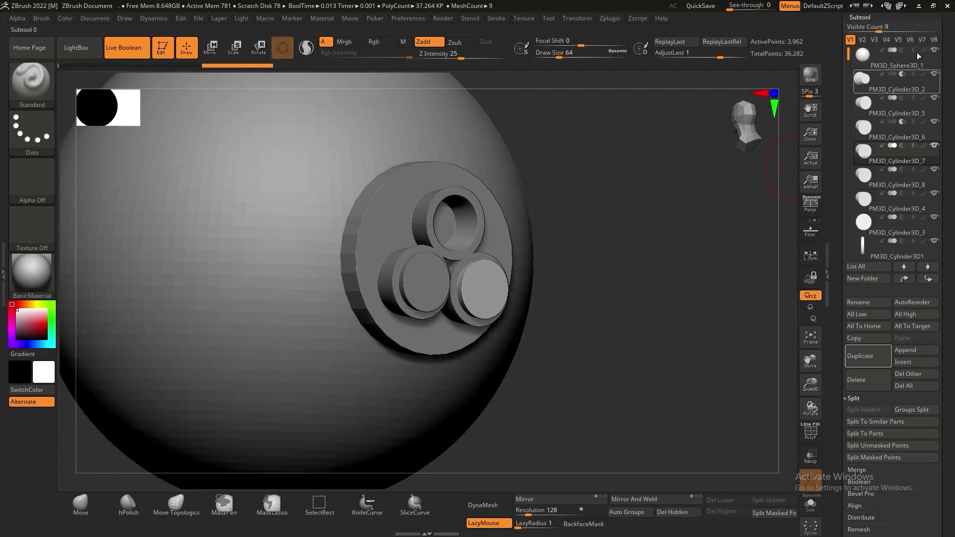
{"action": "mouse_move", "coordinate": [883, 57]}
{"action": "left_click", "coordinate": [878, 232]}
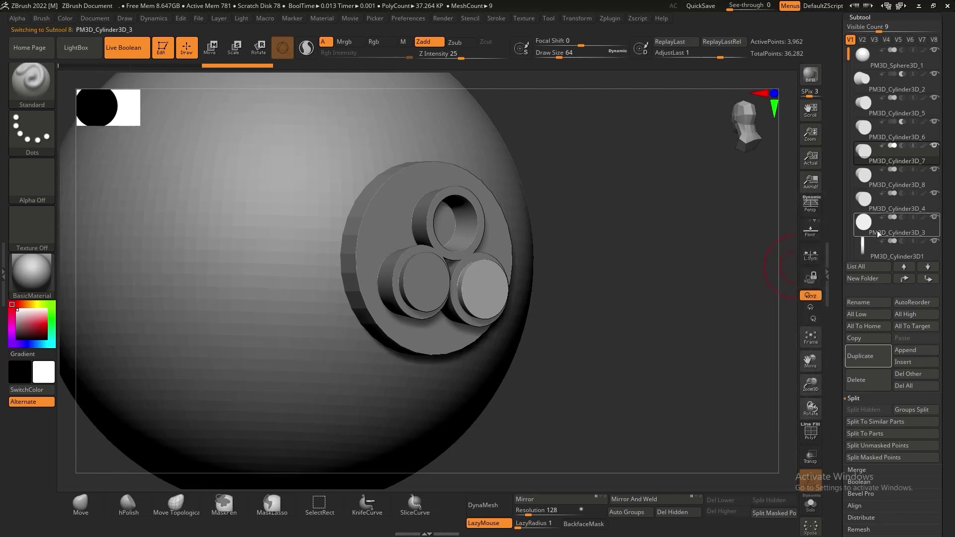
{"action": "left_click", "coordinate": [875, 256]}
{"action": "left_click", "coordinate": [872, 231]}
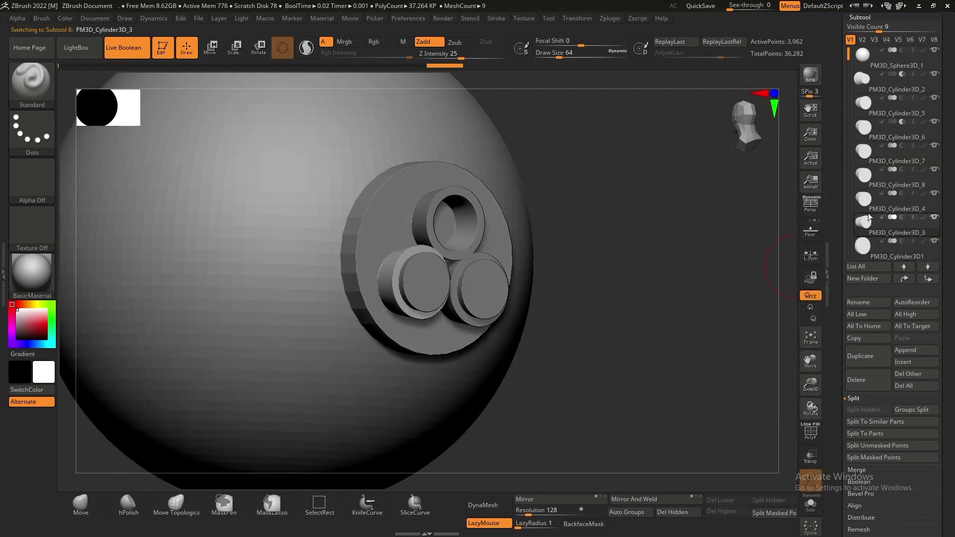
{"action": "left_click", "coordinate": [867, 204]}
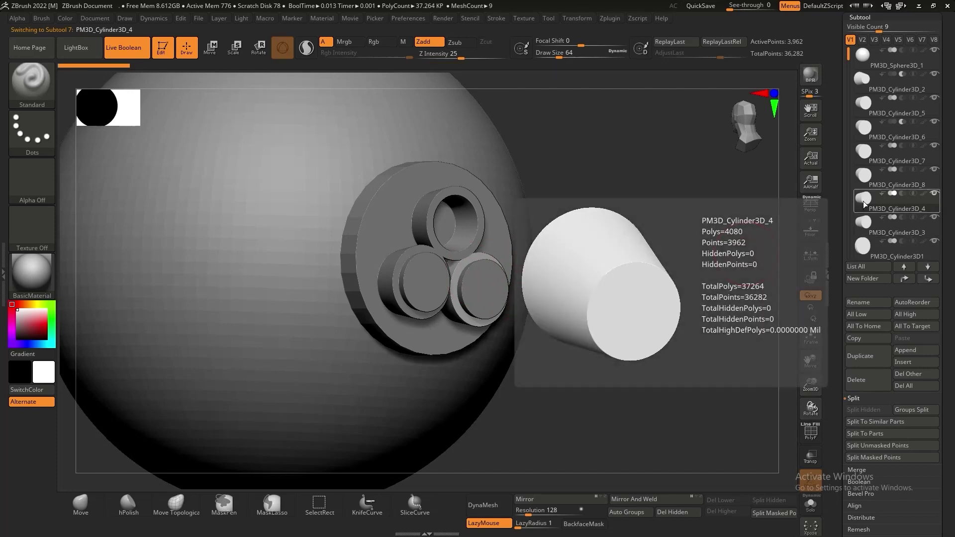
{"action": "left_click_drag", "start_coordinate": [864, 199], "coordinate": [866, 126]}
{"action": "left_click_drag", "start_coordinate": [862, 77], "coordinate": [861, 78]}
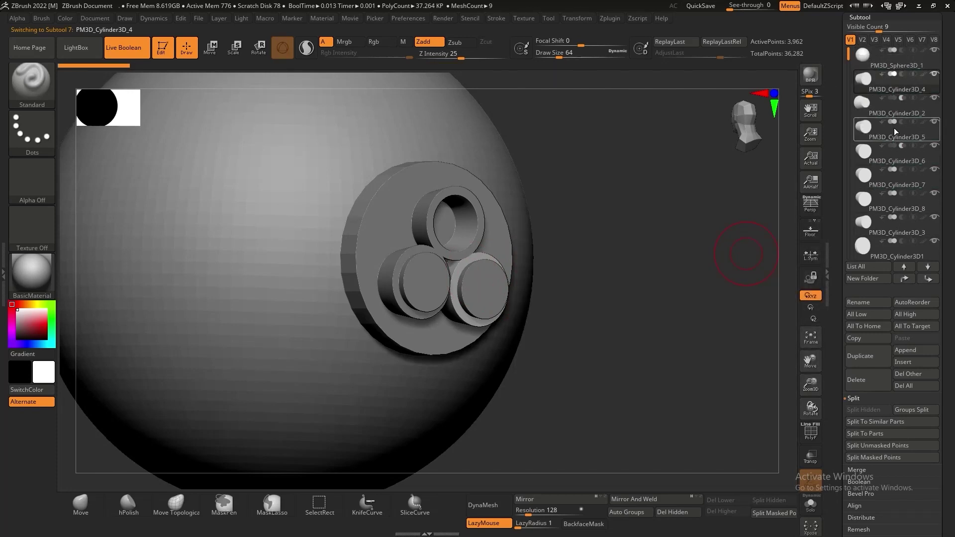
- Set the lower-right inner cylinder PM3D_Cylinder3D_7 to Boolean subtraction and inspect the hollowed cylinder
{"action": "left_click_drag", "start_coordinate": [650, 204], "coordinate": [555, 270]}
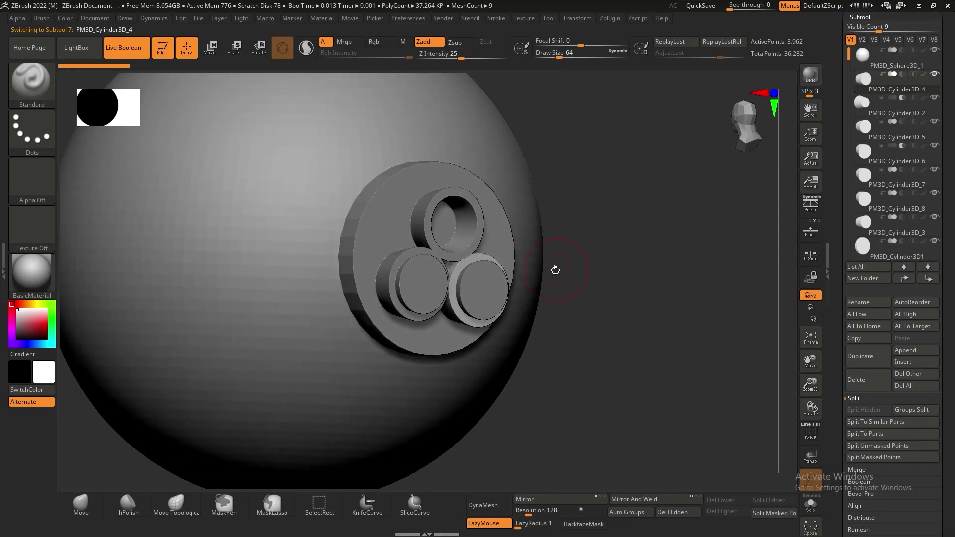
{"action": "left_click", "coordinate": [903, 171]}
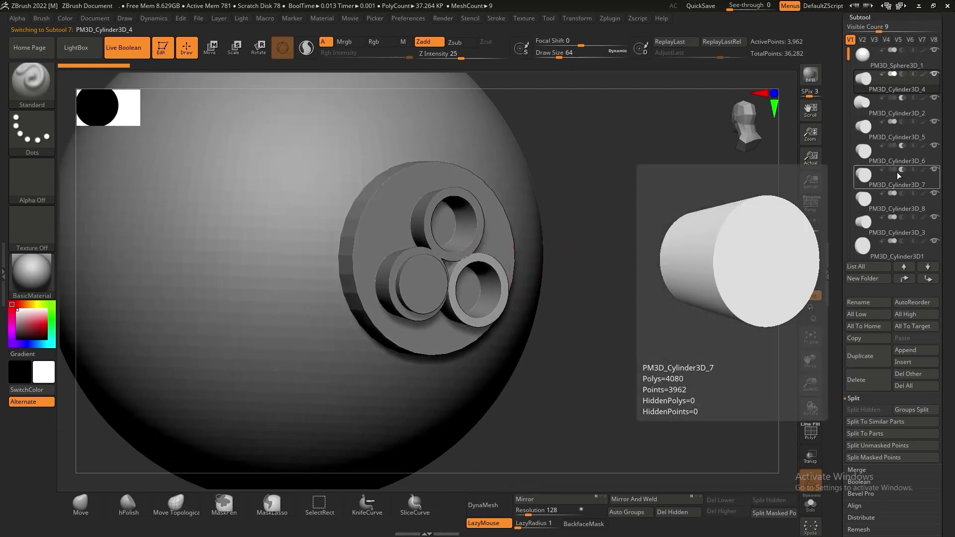
{"action": "left_click_drag", "start_coordinate": [711, 268], "coordinate": [628, 276]}
{"action": "mouse_move", "coordinate": [723, 396]}
{"action": "left_mouse_down"}
{"action": "mouse_move", "coordinate": [693, 395]}
{"action": "mouse_move", "coordinate": [740, 398]}
{"action": "left_mouse_up"}
{"action": "left_click_drag", "start_coordinate": [651, 204], "coordinate": [650, 257], "text": "alt"}
{"action": "left_click_drag", "start_coordinate": [595, 234], "coordinate": [616, 245]}
{"action": "left_click_drag", "start_coordinate": [622, 273], "coordinate": [626, 342], "text": "alt"}
{"action": "mouse_move", "coordinate": [625, 343]}
{"action": "left_mouse_down"}
{"action": "mouse_move", "coordinate": [580, 339]}
{"action": "mouse_move", "coordinate": [642, 332]}
{"action": "left_mouse_up"}
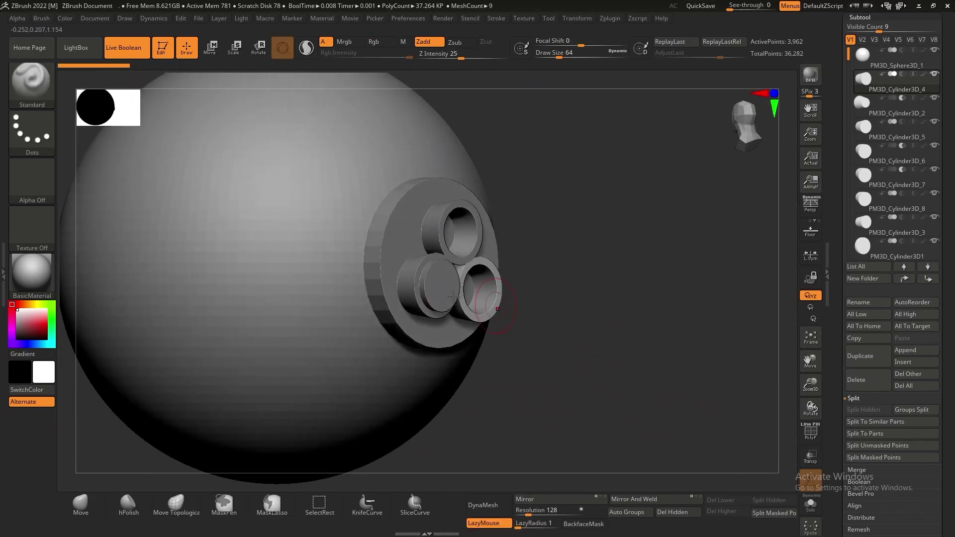
- Identify the lower-left outer and inner cylinders and set the inner one, PM3D_Cylinder3D_8, to Boolean subtraction
{"action": "left_click", "coordinate": [443, 284], "text": "alt"}
{"action": "left_click_drag", "start_coordinate": [648, 271], "coordinate": [520, 280]}
{"action": "left_click", "coordinate": [403, 281], "text": "alt"}
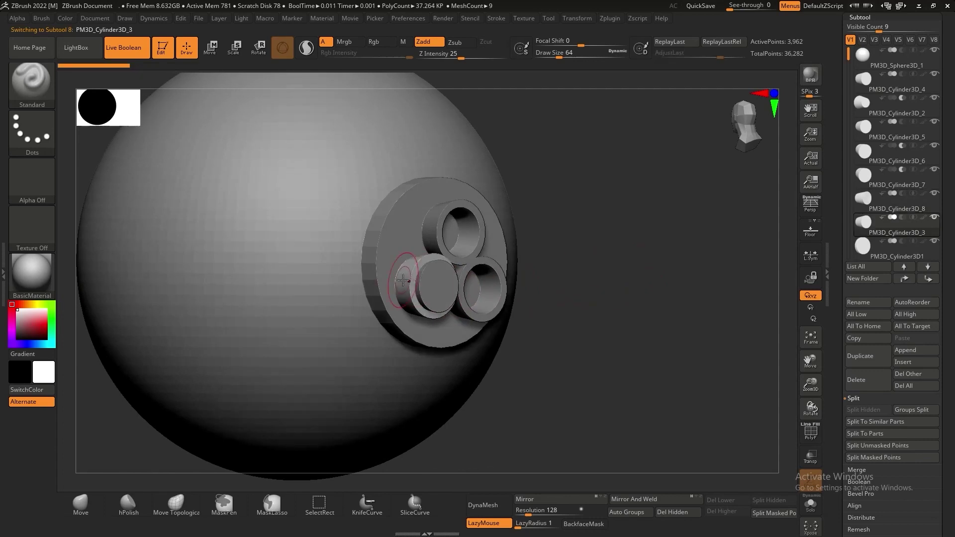
{"action": "left_click", "coordinate": [447, 287], "text": "alt"}
{"action": "left_click", "coordinate": [440, 288], "text": "alt"}
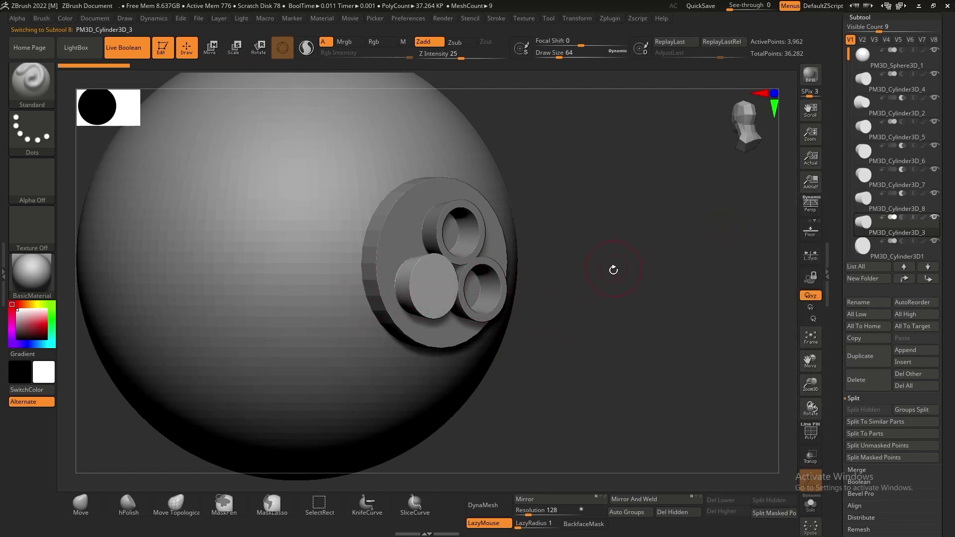
- Move the lower-left outer cylinder PM3D_Cylinder3D_3 up the subtool order to directly below PM3D_Sphere3D_1
{"action": "left_click_drag", "start_coordinate": [612, 268], "coordinate": [478, 316]}
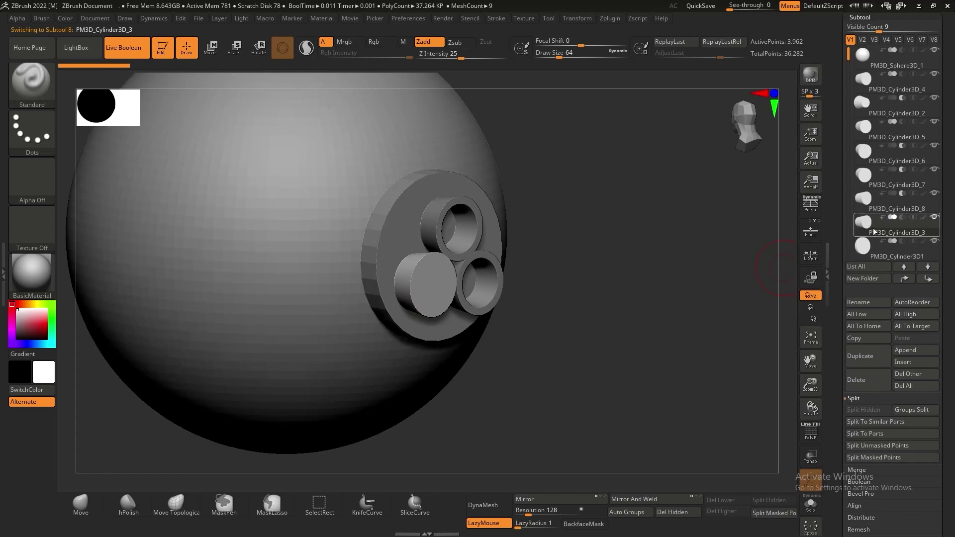
{"action": "left_click_drag", "start_coordinate": [874, 232], "coordinate": [870, 75]}
{"action": "left_click_drag", "start_coordinate": [546, 304], "coordinate": [529, 334]}
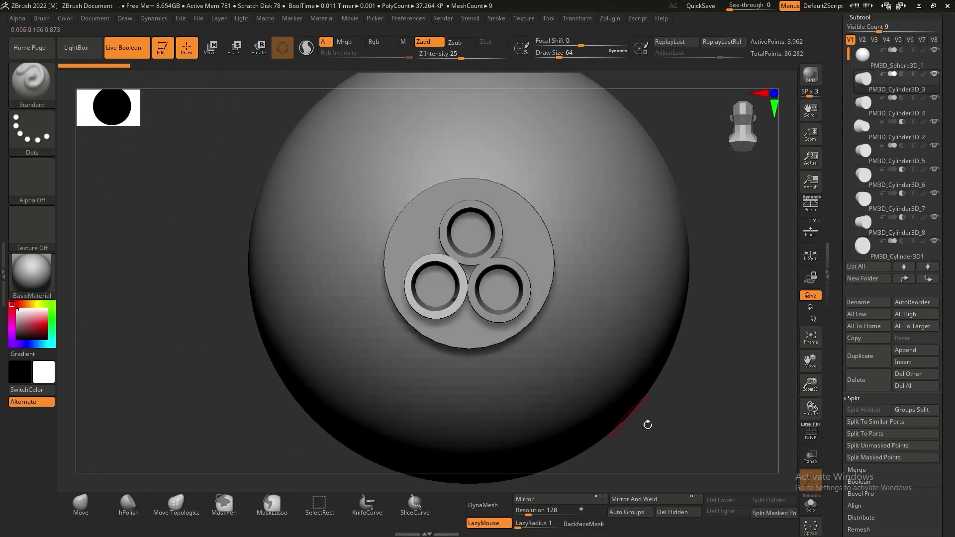
{"action": "left_click_drag", "start_coordinate": [678, 437], "coordinate": [599, 320], "text": "alt"}
{"action": "left_click_drag", "start_coordinate": [629, 295], "coordinate": [645, 383], "text": "alt"}
{"action": "left_click_drag", "start_coordinate": [635, 434], "coordinate": [537, 310], "text": "alt"}
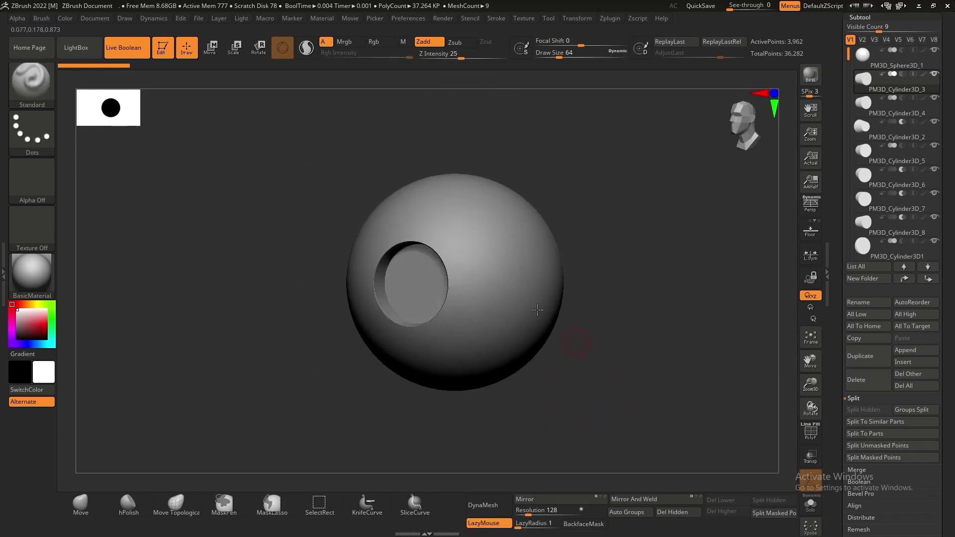
- Select PM3D_Sphere3D_1 and, in side view, slice a slanted flat facet above its recess with the KnifeCurve brush
{"action": "left_click", "coordinate": [522, 279], "text": "alt"}
{"action": "left_click_drag", "start_coordinate": [629, 313], "coordinate": [671, 401]}
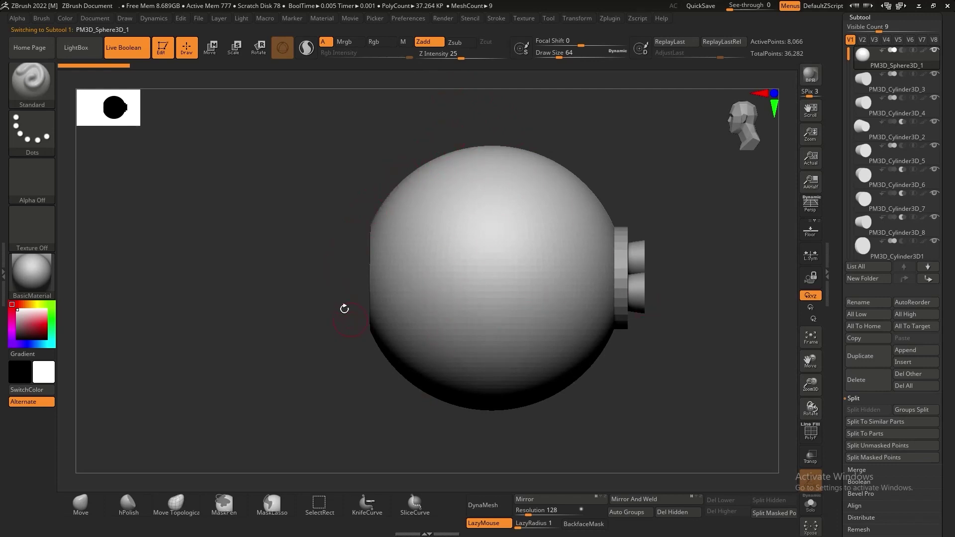
{"action": "left_click_drag", "start_coordinate": [283, 340], "coordinate": [326, 375]}
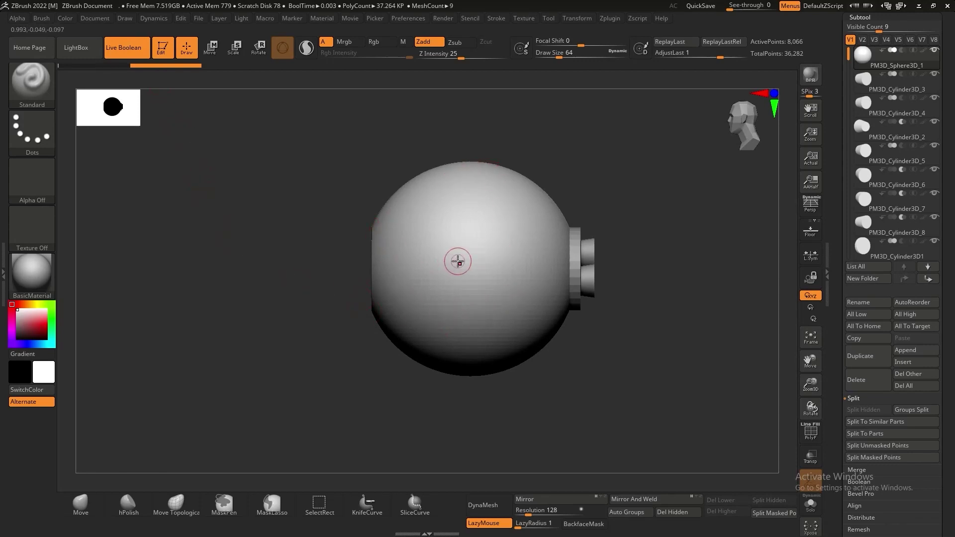
{"action": "left_click_drag", "start_coordinate": [594, 171], "coordinate": [613, 168]}
{"action": "left_click_drag", "start_coordinate": [554, 183], "coordinate": [543, 184], "text": "alt"}
{"action": "key", "text": "ctrl+shift"}
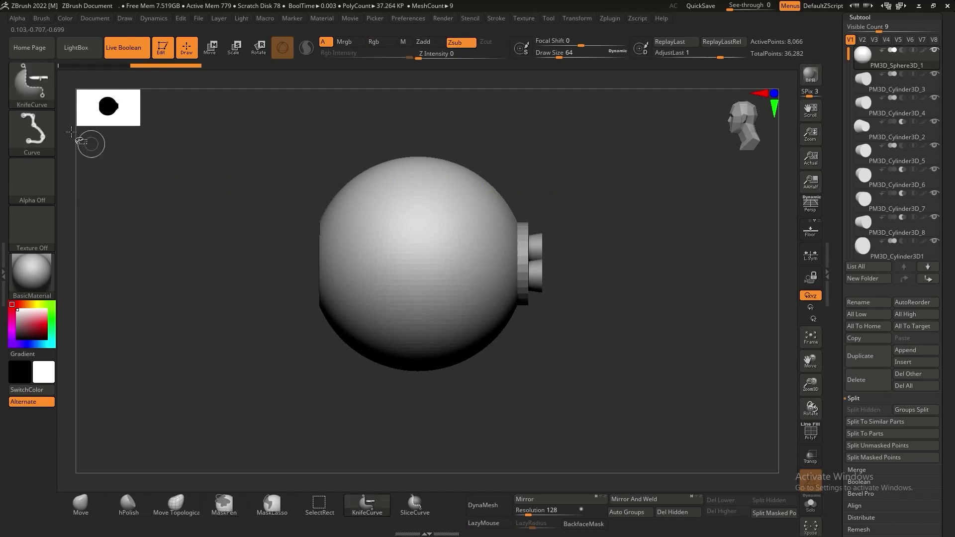
{"action": "left_click", "coordinate": [51, 90]}
{"action": "left_click", "coordinate": [47, 93]}
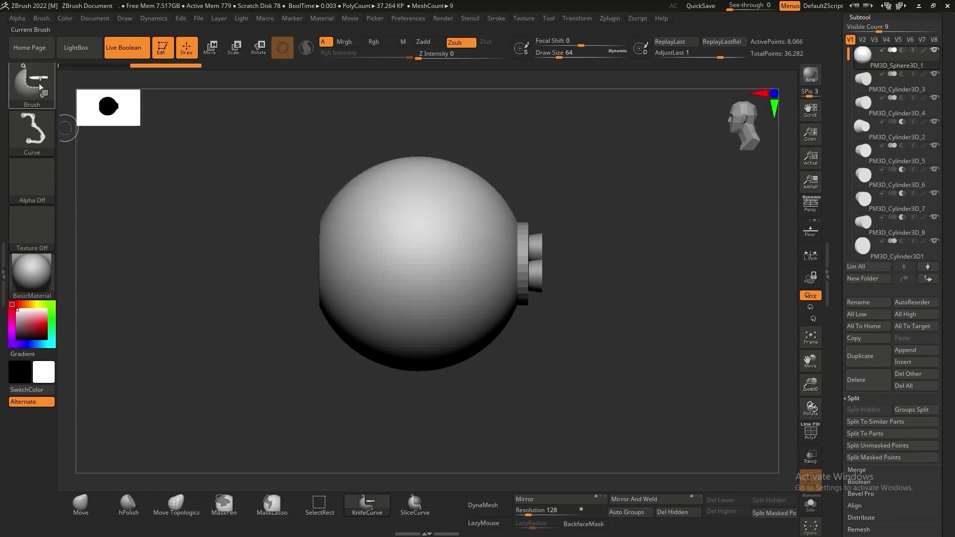
{"action": "left_click", "coordinate": [47, 94]}
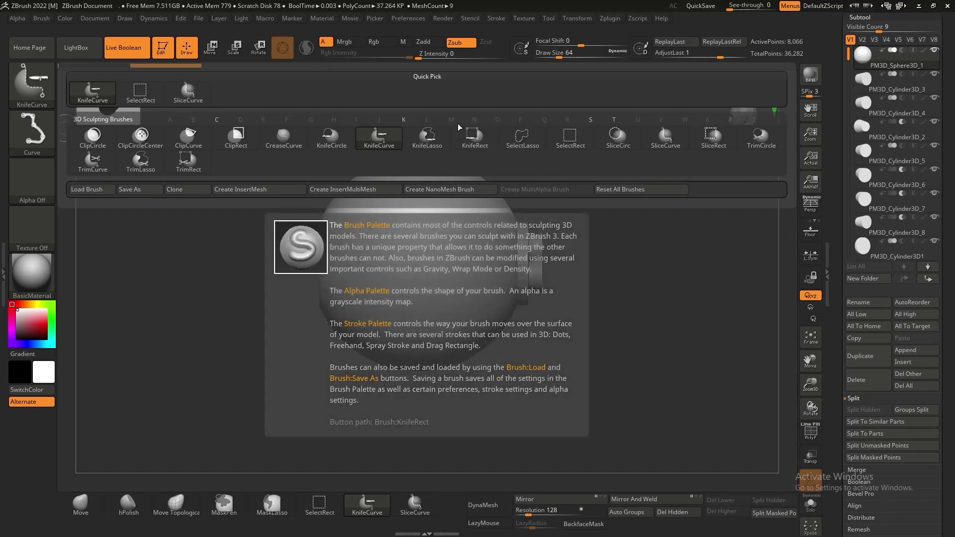
{"action": "left_click", "coordinate": [379, 137]}
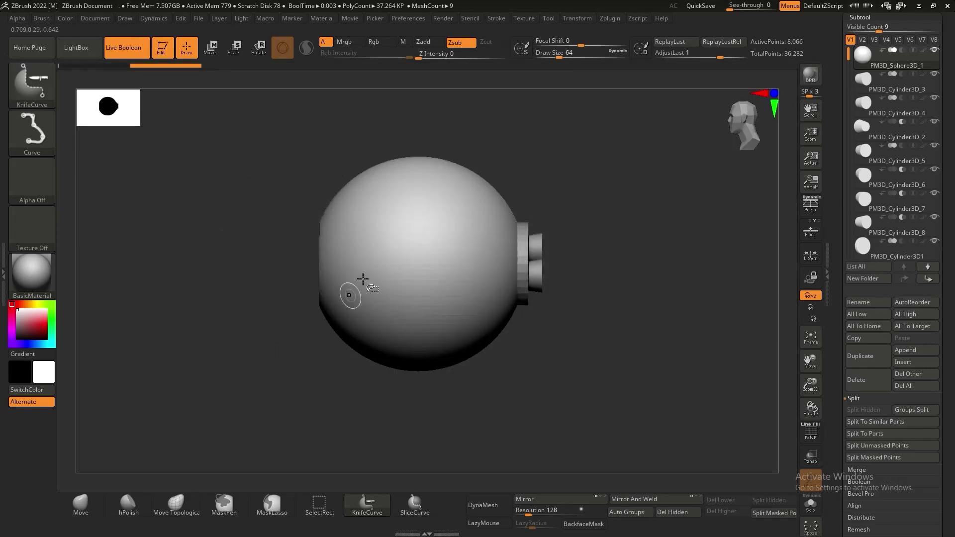
{"action": "mouse_move", "coordinate": [200, 317]}
{"action": "left_mouse_down", "text": "ctrl+shift"}
{"action": "mouse_move", "coordinate": [452, 96]}
{"action": "mouse_move", "coordinate": [365, 150]}
{"action": "mouse_move", "coordinate": [323, 221]}
{"action": "mouse_move", "coordinate": [273, 170]}
{"action": "mouse_move", "coordinate": [426, 260]}
{"action": "mouse_move", "coordinate": [285, 112]}
{"action": "mouse_move", "coordinate": [185, 220]}
{"action": "mouse_move", "coordinate": [298, 226]}
{"action": "mouse_move", "coordinate": [417, 131]}
{"action": "mouse_move", "coordinate": [420, 115]}
{"action": "mouse_move", "coordinate": [441, 148]}
{"action": "mouse_move", "coordinate": [297, 237]}
{"action": "mouse_move", "coordinate": [443, 114]}
{"action": "mouse_move", "coordinate": [418, 119]}
{"action": "mouse_move", "coordinate": [395, 144]}
{"action": "mouse_move", "coordinate": [443, 112]}
{"action": "mouse_move", "coordinate": [383, 127]}
{"action": "mouse_move", "coordinate": [303, 207]}
{"action": "mouse_move", "coordinate": [389, 145]}
{"action": "mouse_move", "coordinate": [359, 189]}
{"action": "mouse_move", "coordinate": [330, 139]}
{"action": "mouse_move", "coordinate": [288, 102]}
{"action": "mouse_move", "coordinate": [334, 197]}
{"action": "mouse_move", "coordinate": [276, 198]}
{"action": "mouse_move", "coordinate": [298, 220]}
{"action": "left_mouse_up", "text": "ctrl+shift"}
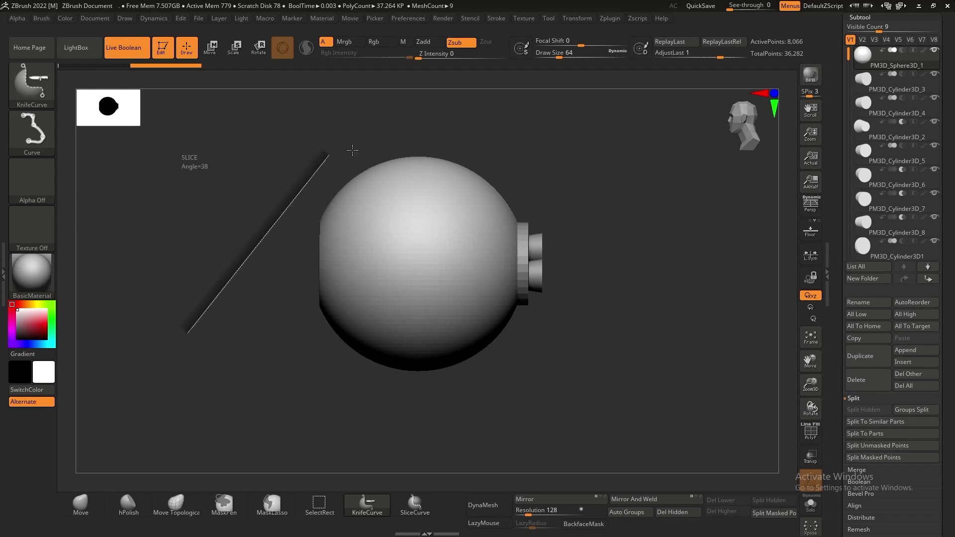
{"action": "mouse_move", "coordinate": [352, 150]}
{"action": "left_mouse_down", "text": "ctrl+shift"}
{"action": "mouse_move", "coordinate": [271, 221]}
{"action": "mouse_move", "coordinate": [386, 262]}
{"action": "mouse_move", "coordinate": [313, 218]}
{"action": "mouse_move", "coordinate": [321, 146]}
{"action": "mouse_move", "coordinate": [269, 194]}
{"action": "mouse_move", "coordinate": [268, 139]}
{"action": "mouse_move", "coordinate": [315, 179]}
{"action": "mouse_move", "coordinate": [231, 209]}
{"action": "mouse_move", "coordinate": [232, 144]}
{"action": "mouse_move", "coordinate": [338, 149]}
{"action": "mouse_move", "coordinate": [282, 194]}
{"action": "mouse_move", "coordinate": [366, 234]}
{"action": "mouse_move", "coordinate": [205, 186]}
{"action": "mouse_move", "coordinate": [202, 211]}
{"action": "mouse_move", "coordinate": [171, 237]}
{"action": "mouse_move", "coordinate": [380, 200]}
{"action": "mouse_move", "coordinate": [408, 123]}
{"action": "mouse_move", "coordinate": [447, 125]}
{"action": "mouse_move", "coordinate": [442, 146]}
{"action": "mouse_move", "coordinate": [441, 112]}
{"action": "mouse_move", "coordinate": [447, 126]}
{"action": "mouse_move", "coordinate": [421, 123]}
{"action": "mouse_move", "coordinate": [447, 124]}
{"action": "mouse_move", "coordinate": [485, 149]}
{"action": "mouse_move", "coordinate": [411, 197]}
{"action": "left_mouse_up", "text": "ctrl+shift"}
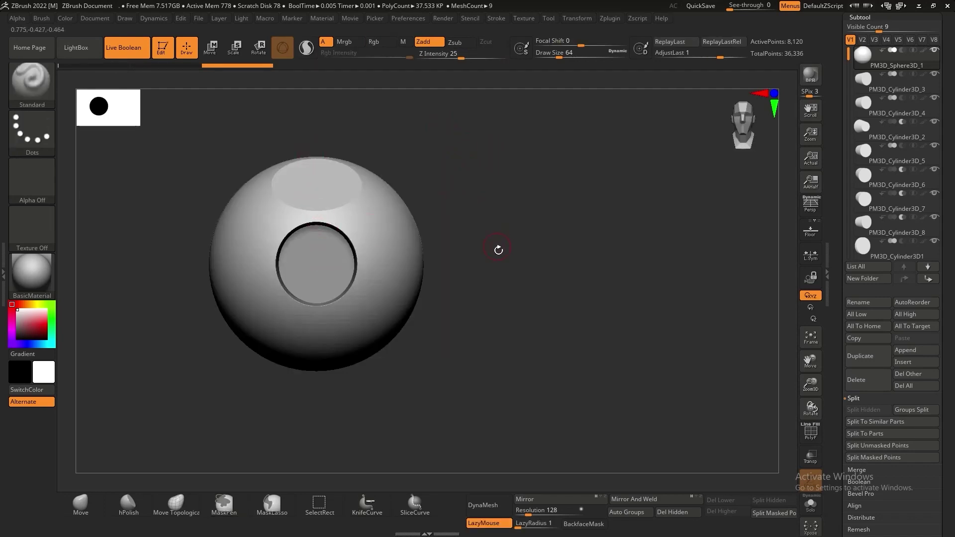
- Try to slice a slanted facet below the sphere's recess in side view with the KnifeCurve brush
{"action": "mouse_move", "coordinate": [498, 250]}
{"action": "left_mouse_down"}
{"action": "mouse_move", "coordinate": [501, 358]}
{"action": "mouse_move", "coordinate": [515, 273]}
{"action": "mouse_move", "coordinate": [305, 319]}
{"action": "left_mouse_up"}
{"action": "key", "text": "ctrl+shift"}
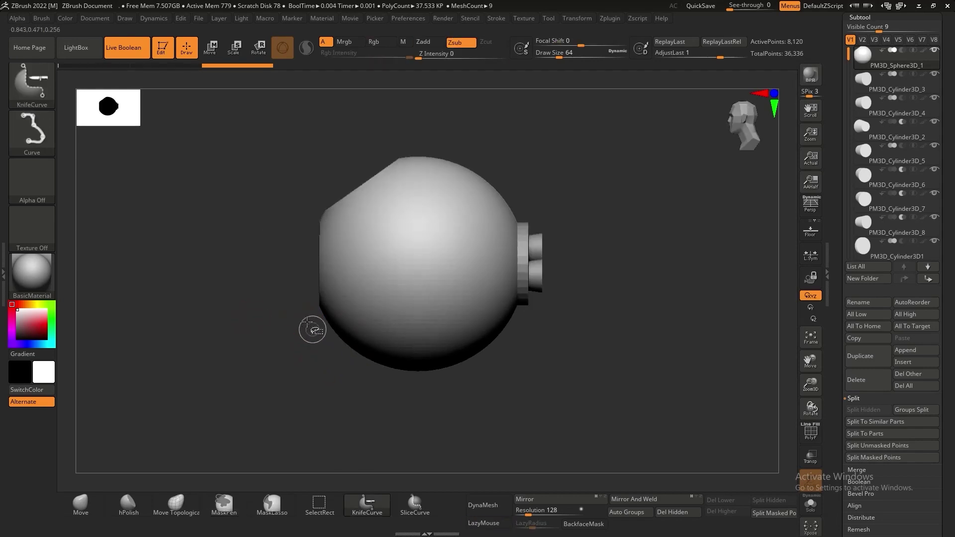
{"action": "left_click_drag", "start_coordinate": [279, 271], "coordinate": [404, 379], "text": "ctrl+shift"}
{"action": "mouse_move", "coordinate": [451, 420]}
{"action": "left_mouse_down", "text": "ctrl+shift"}
{"action": "mouse_move", "coordinate": [396, 423]}
{"action": "mouse_move", "coordinate": [426, 434]}
{"action": "mouse_move", "coordinate": [419, 420]}
{"action": "mouse_move", "coordinate": [482, 375]}
{"action": "mouse_move", "coordinate": [437, 437]}
{"action": "mouse_move", "coordinate": [418, 422]}
{"action": "mouse_move", "coordinate": [412, 435]}
{"action": "mouse_move", "coordinate": [456, 405]}
{"action": "mouse_move", "coordinate": [439, 415]}
{"action": "mouse_move", "coordinate": [475, 416]}
{"action": "mouse_move", "coordinate": [500, 321]}
{"action": "mouse_move", "coordinate": [456, 416]}
{"action": "left_mouse_up", "text": "ctrl+shift"}
{"action": "key", "text": "f"}
{"action": "left_click_drag", "start_coordinate": [561, 337], "coordinate": [523, 347]}
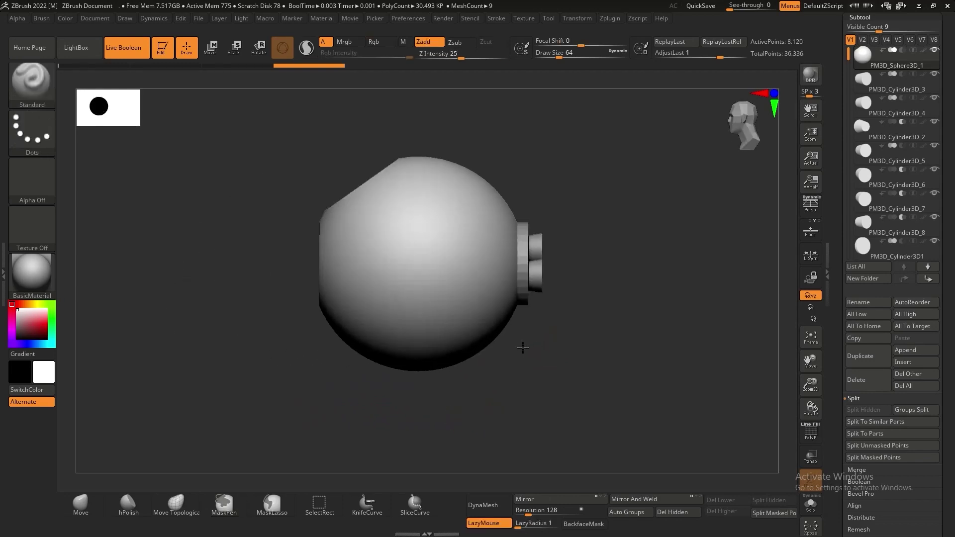
- Slice a slanted facet below the sphere's recess in a downward KnifeCurve stroke, inspect it, and undo the cut
{"action": "key", "text": "ctrl+shift"}
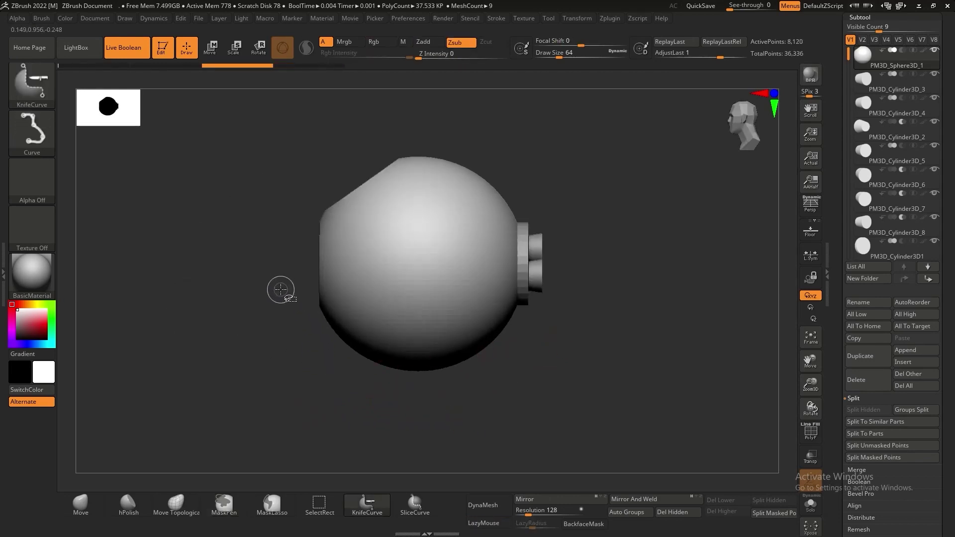
{"action": "left_click_drag", "start_coordinate": [289, 288], "coordinate": [463, 428], "text": "ctrl+shift"}
{"action": "left_click_drag", "start_coordinate": [314, 383], "coordinate": [318, 364], "text": "shift"}
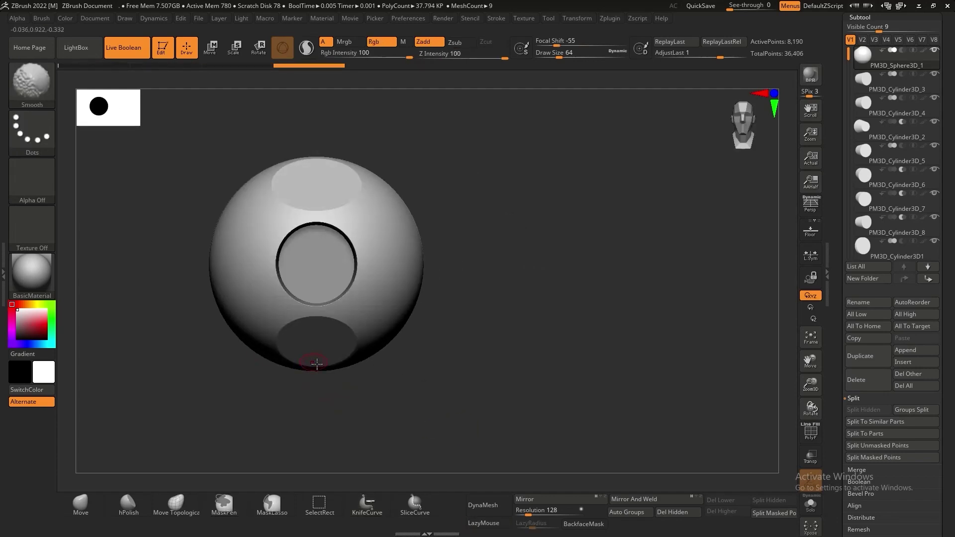
{"action": "left_click_drag", "start_coordinate": [477, 315], "coordinate": [235, 382]}
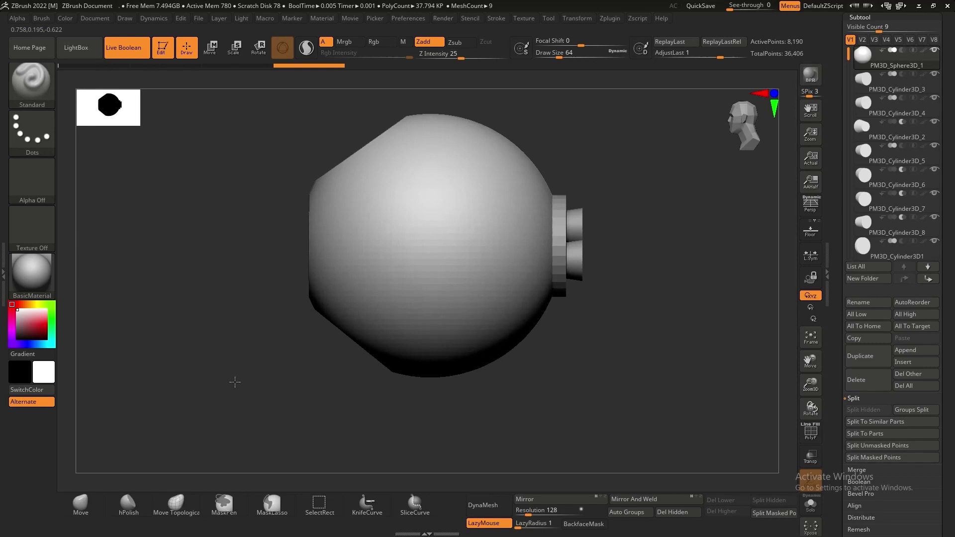
{"action": "key", "text": "ctrl+z"}
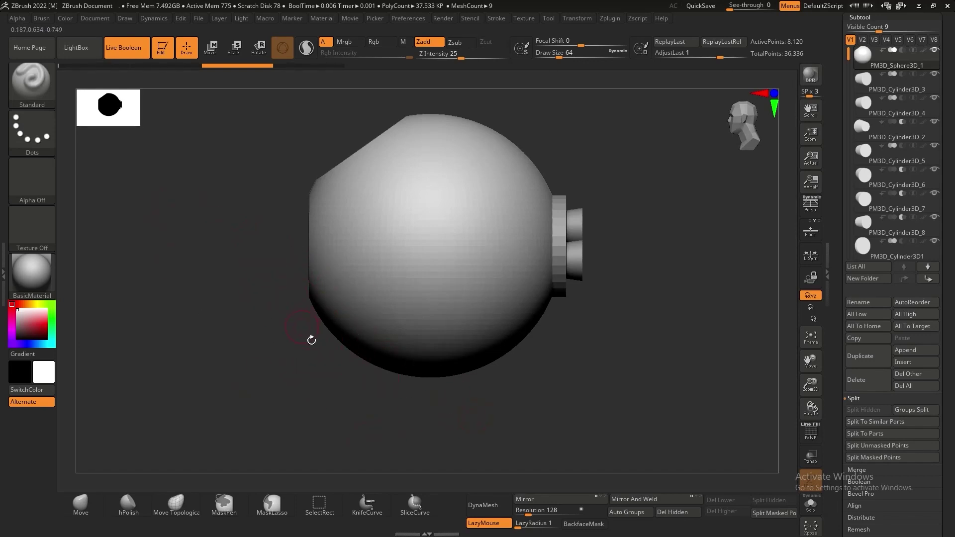
- Slice a slanted flat facet below the sphere's recess in side view with a reversed, upward KnifeCurve stroke and inspect it from the front
{"action": "key", "text": "ctrl+shift"}
{"action": "key", "text": "ctrl+shift"}
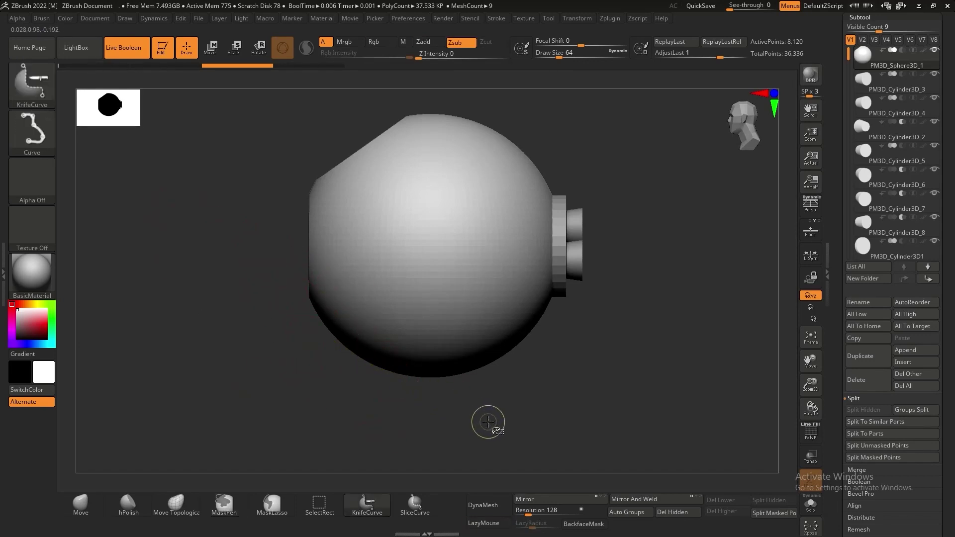
{"action": "left_click_drag", "start_coordinate": [452, 414], "coordinate": [281, 285]}
{"action": "left_click_drag", "start_coordinate": [290, 363], "coordinate": [518, 372], "text": "shift"}
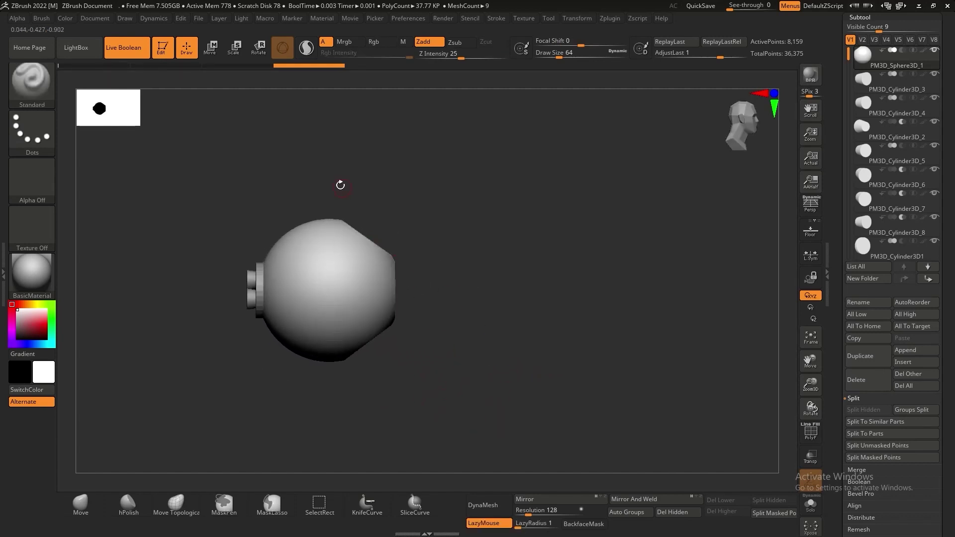
{"action": "left_click_drag", "start_coordinate": [470, 346], "coordinate": [492, 323]}
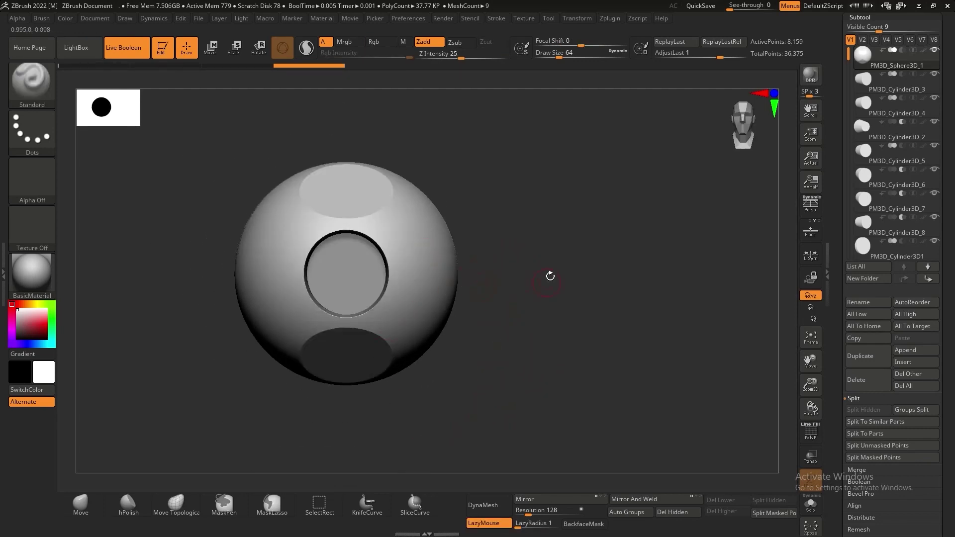
{"action": "left_click_drag", "start_coordinate": [550, 276], "coordinate": [529, 279]}
{"action": "left_click_drag", "start_coordinate": [485, 236], "coordinate": [512, 138], "text": "alt"}
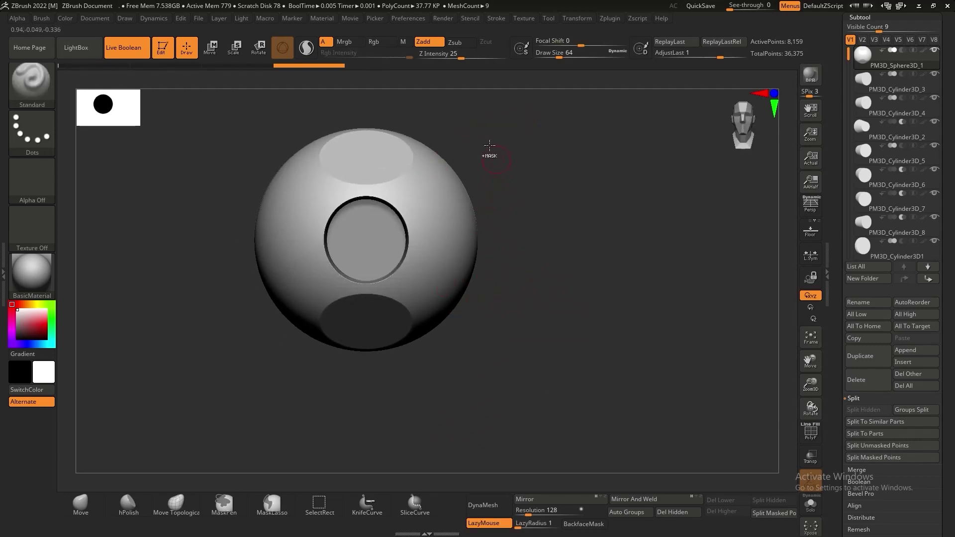
- Try a curved KnifeCurve cut beside the sphere in front view and undo it
{"action": "mouse_move", "coordinate": [499, 107]}
{"action": "left_mouse_down", "text": "ctrl"}
{"action": "mouse_move", "coordinate": [462, 192]}
{"action": "mouse_move", "coordinate": [501, 166]}
{"action": "left_mouse_up", "text": "ctrl"}
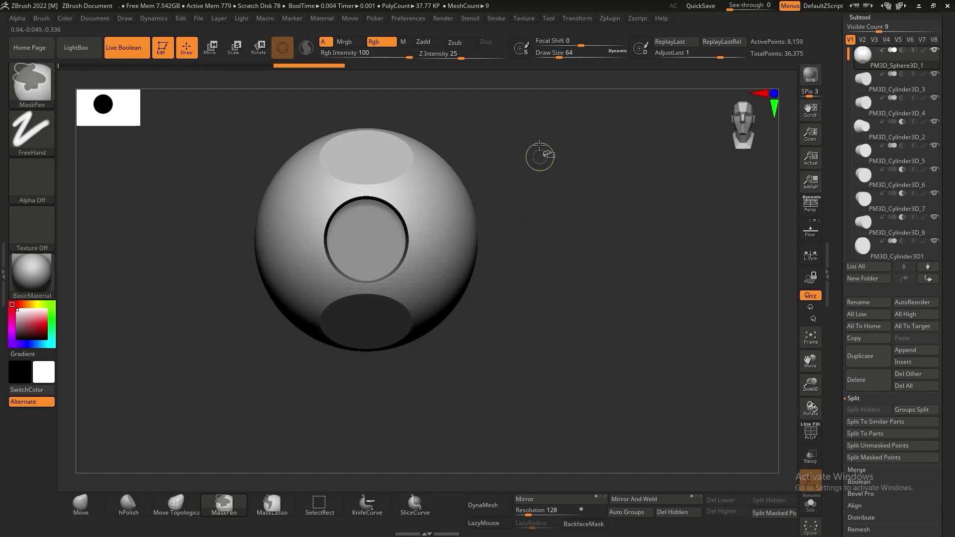
{"action": "mouse_move", "coordinate": [535, 107]}
{"action": "left_mouse_down", "text": "ctrl+shift"}
{"action": "mouse_move", "coordinate": [473, 211]}
{"action": "mouse_move", "coordinate": [455, 210]}
{"action": "mouse_move", "coordinate": [455, 388]}
{"action": "mouse_move", "coordinate": [469, 376]}
{"action": "mouse_move", "coordinate": [585, 396]}
{"action": "left_mouse_up", "text": "ctrl+shift"}
{"action": "mouse_move", "coordinate": [591, 307]}
{"action": "left_mouse_down", "text": "ctrl+shift"}
{"action": "mouse_move", "coordinate": [591, 268]}
{"action": "mouse_move", "coordinate": [489, 265]}
{"action": "mouse_move", "coordinate": [523, 175]}
{"action": "mouse_move", "coordinate": [684, 204]}
{"action": "mouse_move", "coordinate": [683, 305]}
{"action": "mouse_move", "coordinate": [598, 211]}
{"action": "mouse_move", "coordinate": [618, 313]}
{"action": "mouse_move", "coordinate": [667, 381]}
{"action": "mouse_move", "coordinate": [576, 458]}
{"action": "mouse_move", "coordinate": [556, 290]}
{"action": "mouse_move", "coordinate": [508, 125]}
{"action": "left_mouse_up", "text": "ctrl+shift"}
{"action": "key", "text": "ctrl+z"}
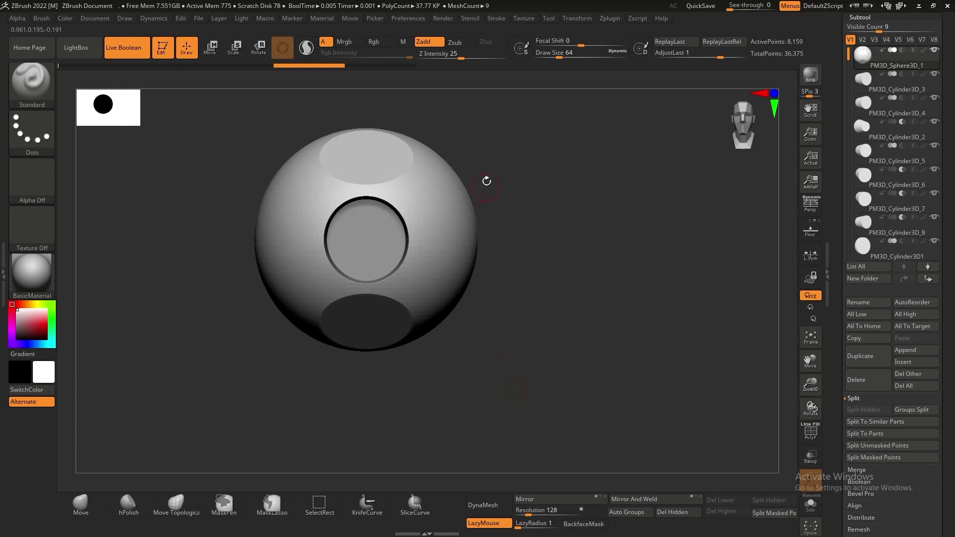
{"action": "key", "text": "ctrl"}
{"action": "key", "text": "ctrl"}
{"action": "key", "text": "ctrl"}
- QuickSave the project and DynaMesh the sphere at resolution 488
{"action": "left_click", "coordinate": [687, 9]}
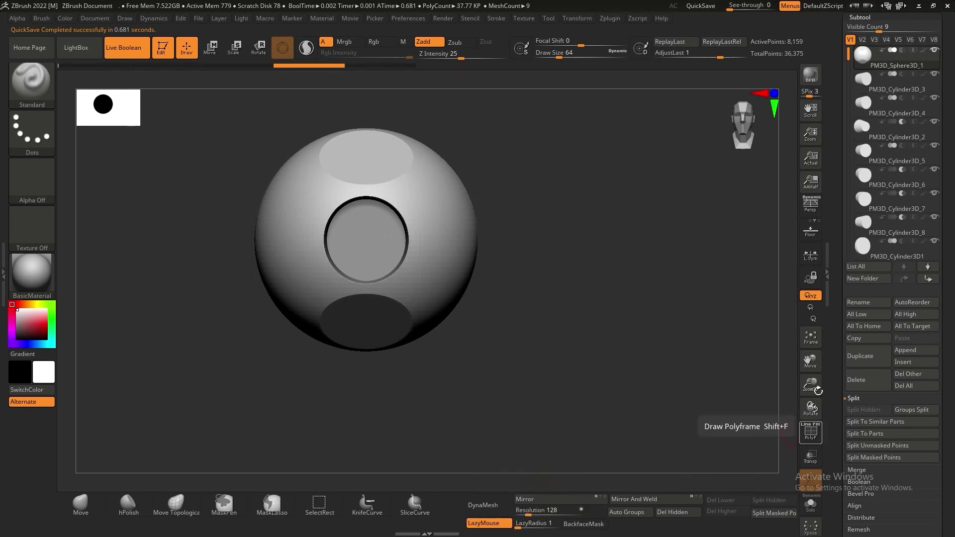
{"action": "scroll", "coordinate": [847, 409], "scroll_direction": "down", "scroll_amount": 3}
{"action": "left_click", "coordinate": [861, 453]}
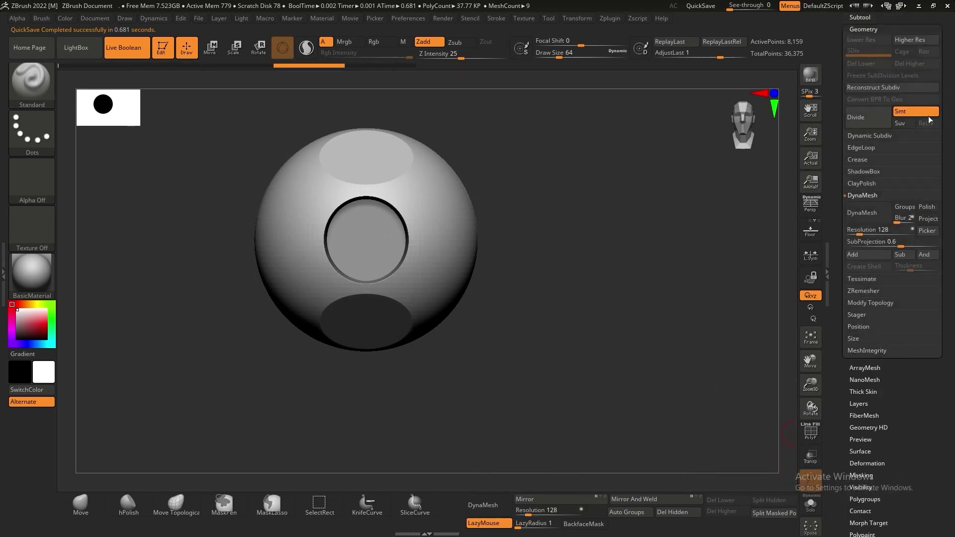
{"action": "left_click", "coordinate": [863, 213]}
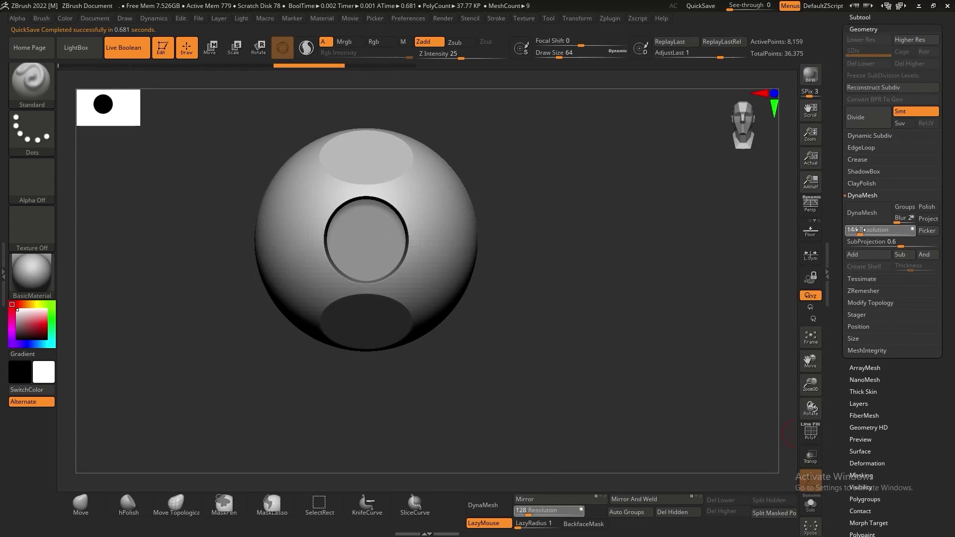
{"action": "left_click_drag", "start_coordinate": [597, 303], "coordinate": [570, 310]}
{"action": "key", "text": "ctrl+z"}
{"action": "left_click_drag", "start_coordinate": [860, 233], "coordinate": [870, 232]}
{"action": "left_click", "coordinate": [864, 213]}
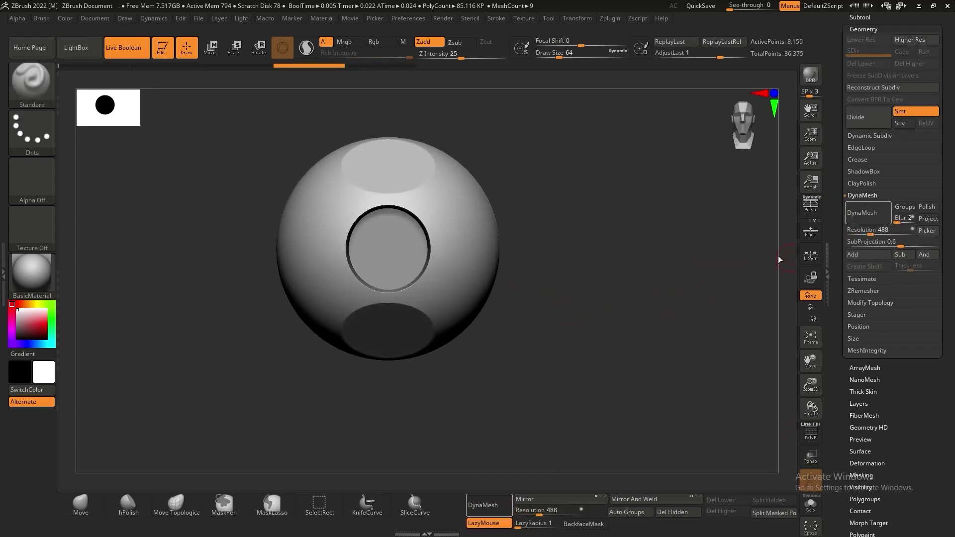
- Try cutting a rectangular notch into the side of the DynaMeshed sphere with the KnifeCurve brush and inspect it
{"action": "mouse_move", "coordinate": [535, 225]}
{"action": "left_mouse_down", "text": "ctrl+shift"}
{"action": "mouse_move", "coordinate": [428, 227]}
{"action": "mouse_move", "coordinate": [510, 253]}
{"action": "mouse_move", "coordinate": [454, 220]}
{"action": "left_mouse_up", "text": "ctrl+shift"}
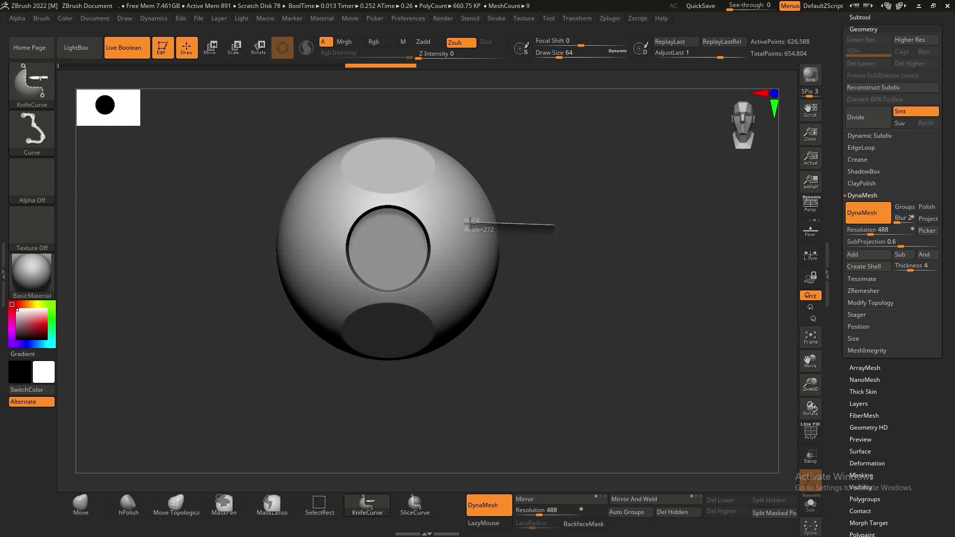
{"action": "mouse_move", "coordinate": [471, 266]}
{"action": "left_mouse_down", "text": "ctrl+shift"}
{"action": "mouse_move", "coordinate": [643, 280]}
{"action": "mouse_move", "coordinate": [639, 271]}
{"action": "left_mouse_up", "text": "ctrl+shift"}
{"action": "left_click_drag", "start_coordinate": [645, 305], "coordinate": [567, 298]}
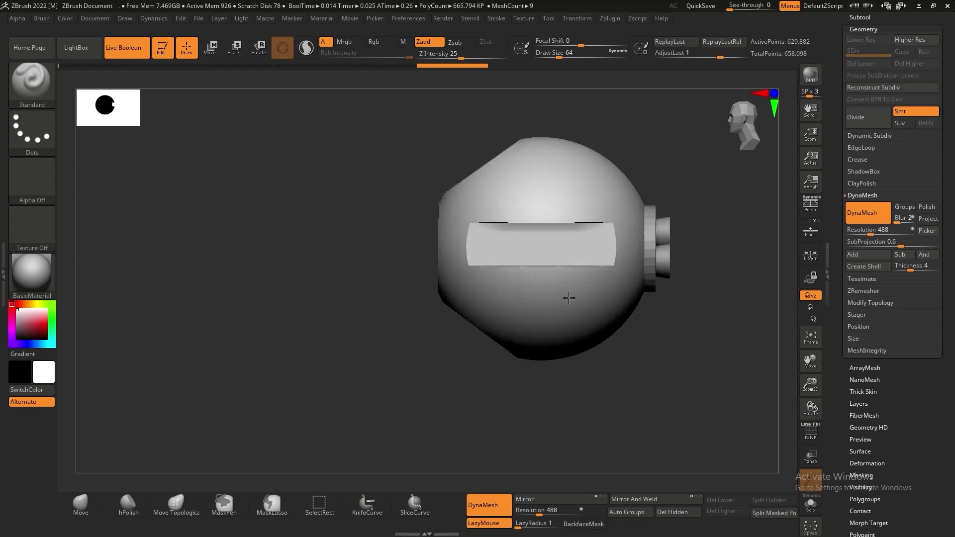
{"action": "left_click_drag", "start_coordinate": [330, 351], "coordinate": [493, 264], "text": "alt"}
{"action": "left_click_drag", "start_coordinate": [503, 322], "coordinate": [528, 313], "text": "alt"}
{"action": "mouse_move", "coordinate": [581, 275]}
{"action": "left_mouse_down"}
{"action": "mouse_move", "coordinate": [585, 341]}
{"action": "mouse_move", "coordinate": [584, 320]}
{"action": "left_mouse_up"}
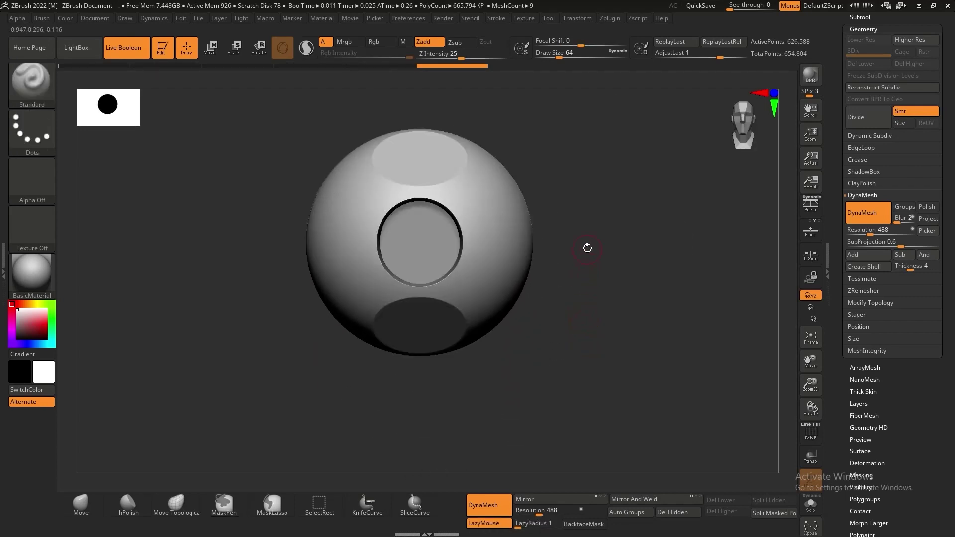
{"action": "mouse_move", "coordinate": [588, 247]}
{"action": "left_mouse_down"}
{"action": "mouse_move", "coordinate": [607, 273]}
{"action": "mouse_move", "coordinate": [625, 277]}
{"action": "mouse_move", "coordinate": [579, 283]}
{"action": "mouse_move", "coordinate": [639, 294]}
{"action": "mouse_move", "coordinate": [616, 314]}
{"action": "left_mouse_up"}
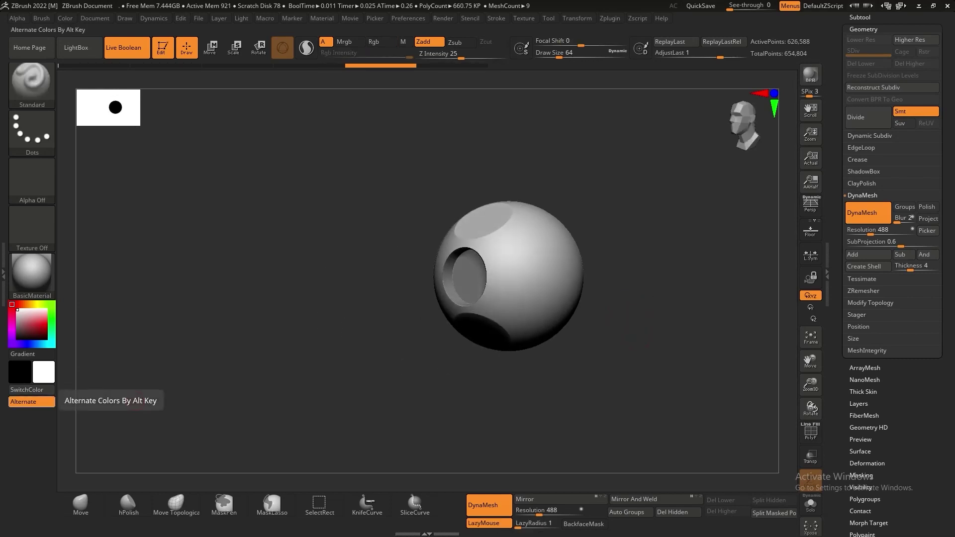
{"action": "mouse_move", "coordinate": [67, 298]}
{"action": "left_mouse_down"}
{"action": "mouse_move", "coordinate": [402, 290]}
{"action": "mouse_move", "coordinate": [658, 354]}
{"action": "mouse_move", "coordinate": [646, 360]}
{"action": "mouse_move", "coordinate": [639, 295]}
{"action": "mouse_move", "coordinate": [469, 294]}
{"action": "mouse_move", "coordinate": [578, 341]}
{"action": "mouse_move", "coordinate": [366, 318]}
{"action": "mouse_move", "coordinate": [313, 324]}
{"action": "mouse_move", "coordinate": [525, 412]}
{"action": "mouse_move", "coordinate": [433, 415]}
{"action": "mouse_move", "coordinate": [539, 423]}
{"action": "left_mouse_up"}
- Switch the active tool to the Cylinder3D primitive
{"action": "left_click", "coordinate": [861, 30]}
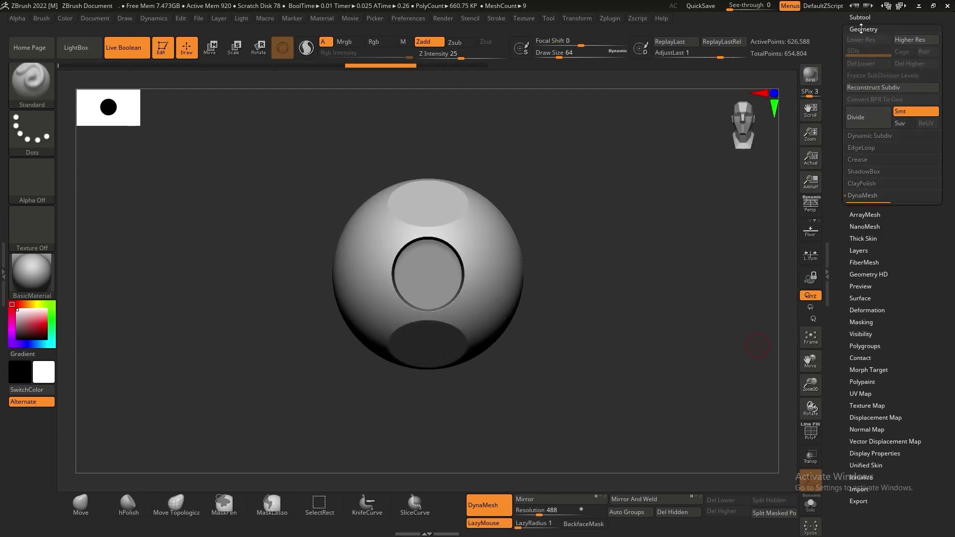
{"action": "left_click_drag", "start_coordinate": [834, 87], "coordinate": [831, 154]}
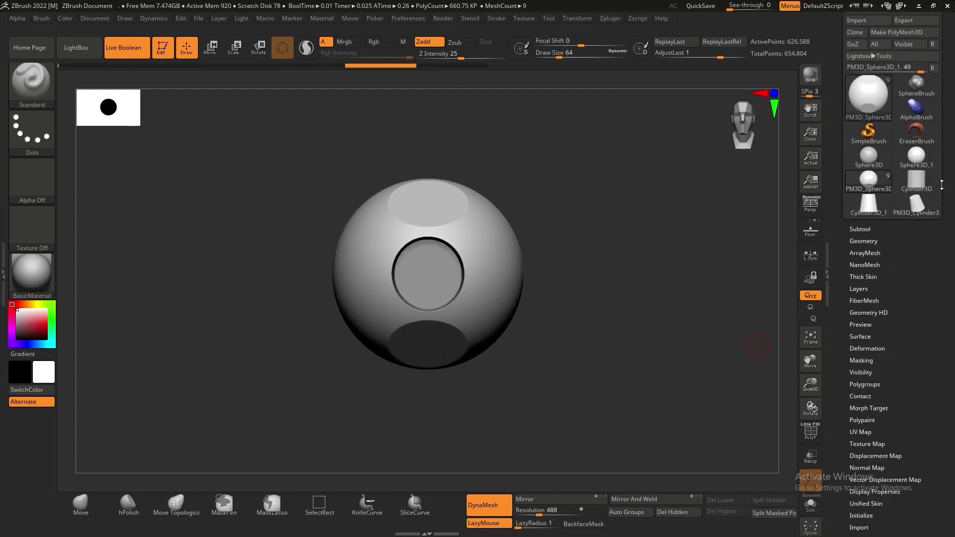
{"action": "mouse_move", "coordinate": [881, 208]}
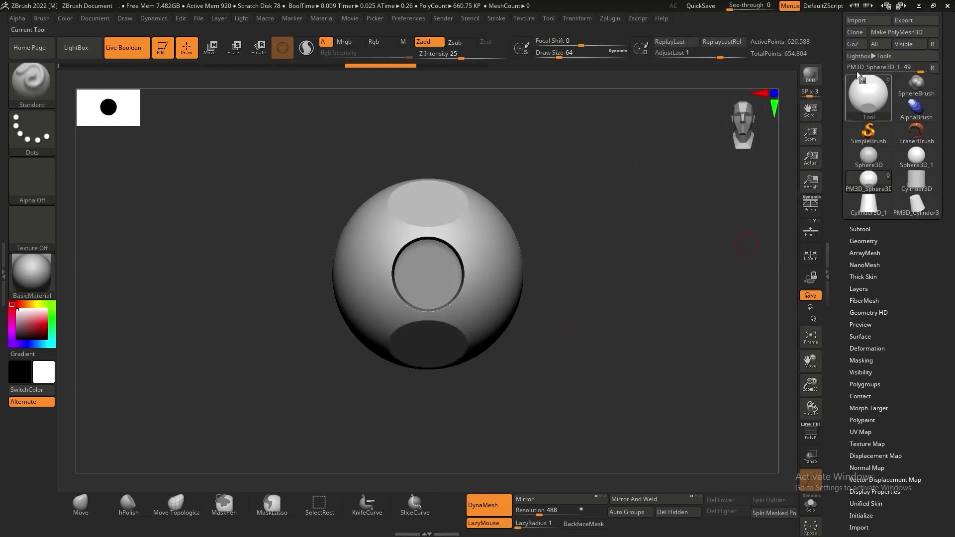
{"action": "left_click_drag", "start_coordinate": [831, 174], "coordinate": [832, 223]}
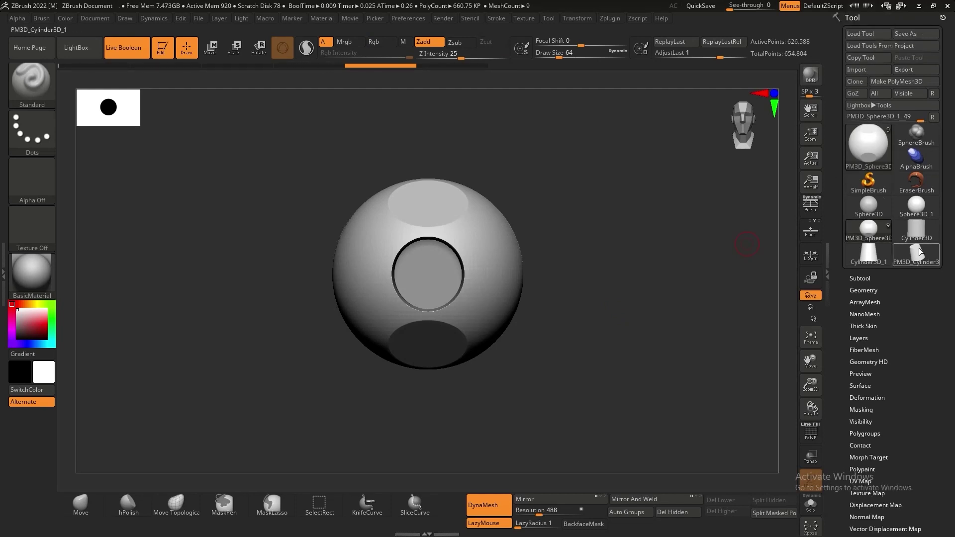
{"action": "mouse_move", "coordinate": [921, 244]}
{"action": "mouse_move", "coordinate": [908, 262]}
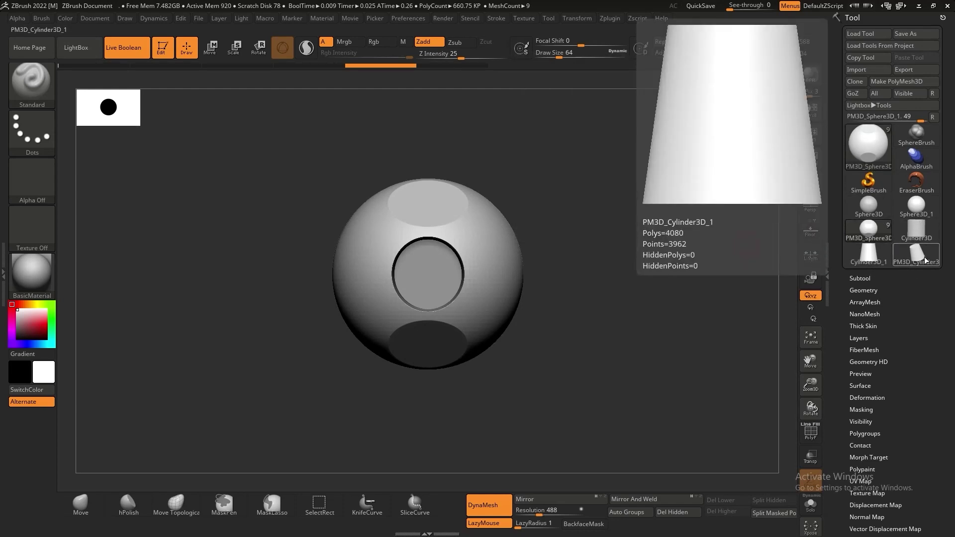
{"action": "left_click", "coordinate": [925, 238]}
{"action": "left_click_drag", "start_coordinate": [724, 305], "coordinate": [615, 287]}
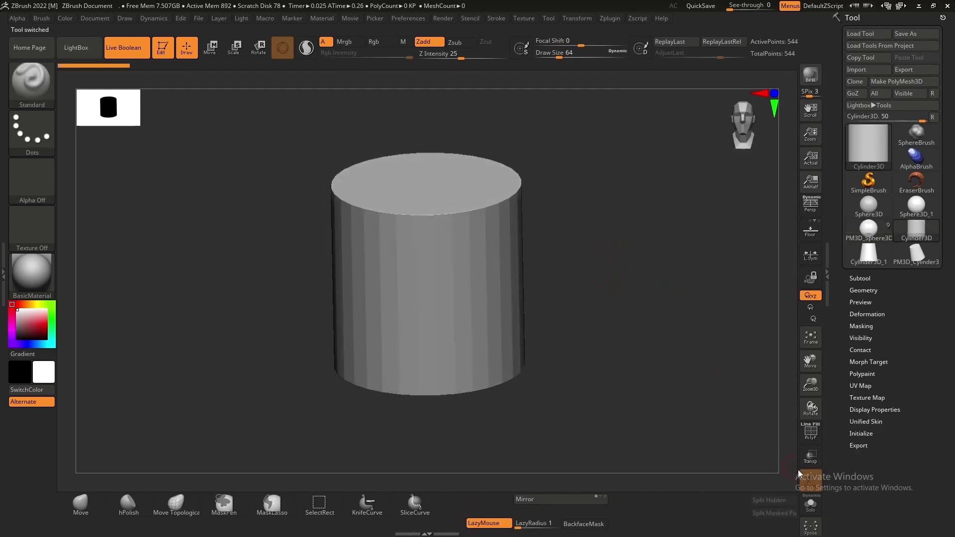
- Initialize the cylinder as a smooth hollow tube with Inner Radius 82 and HDivide 146
{"action": "scroll", "coordinate": [889, 356], "scroll_direction": "down", "scroll_amount": 2}
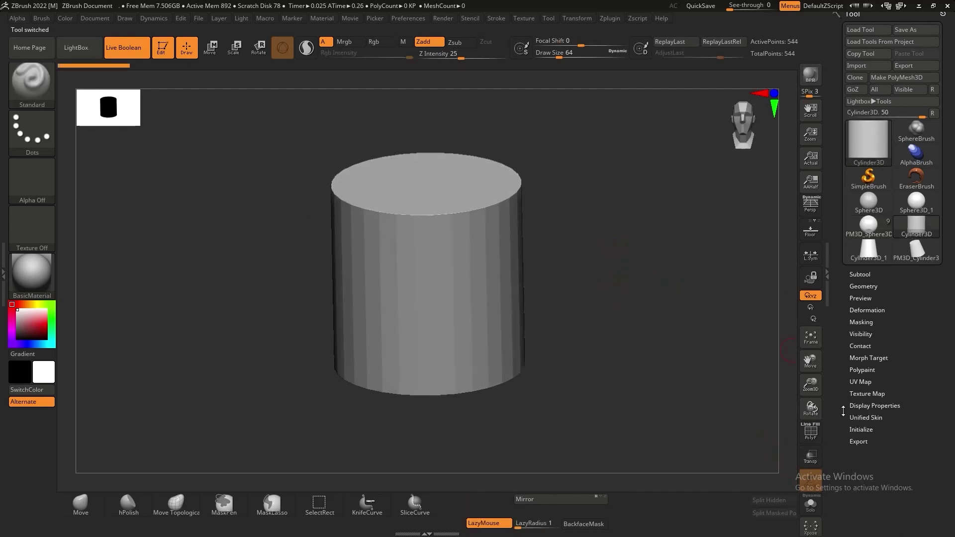
{"action": "left_click", "coordinate": [861, 423]}
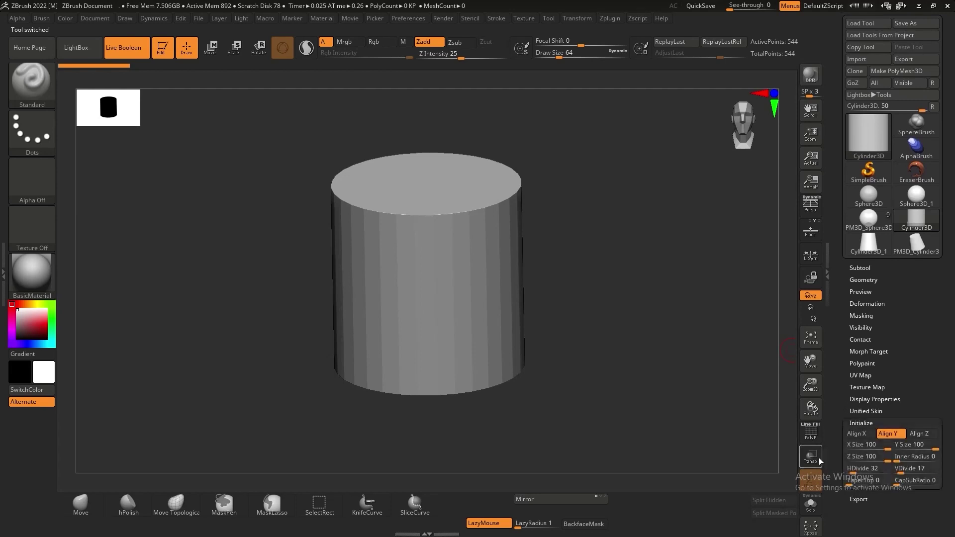
{"action": "scroll", "coordinate": [870, 438], "scroll_direction": "down", "scroll_amount": 4}
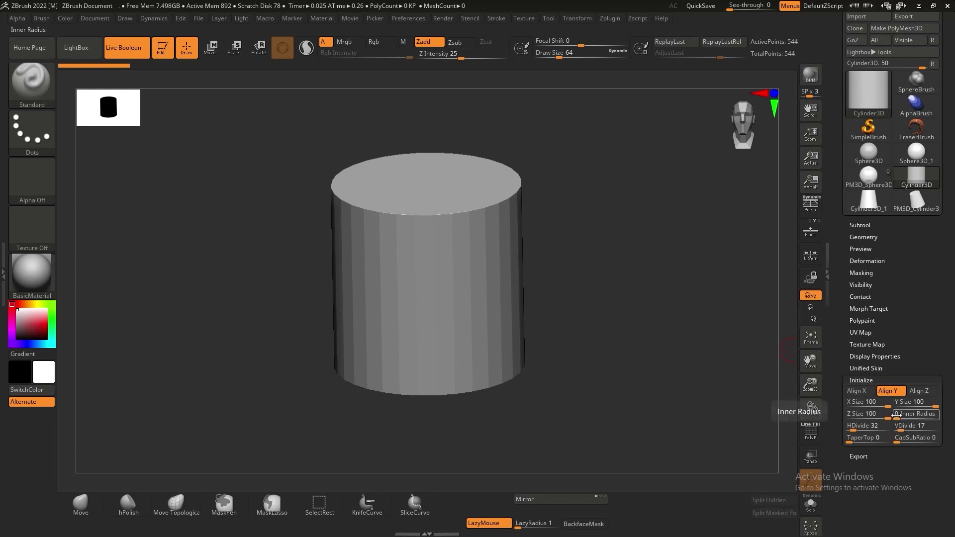
{"action": "left_click_drag", "start_coordinate": [896, 415], "coordinate": [927, 414]}
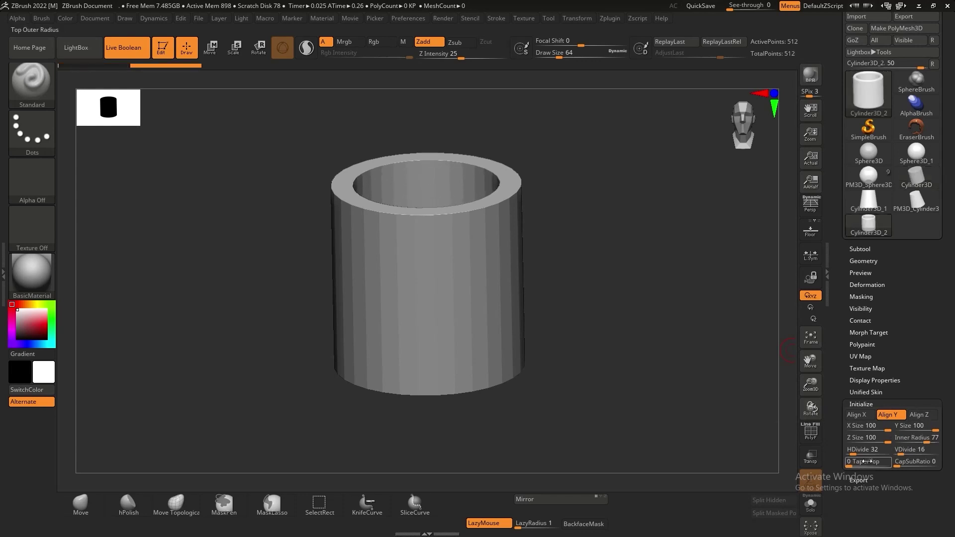
{"action": "left_click_drag", "start_coordinate": [870, 453], "coordinate": [871, 453]}
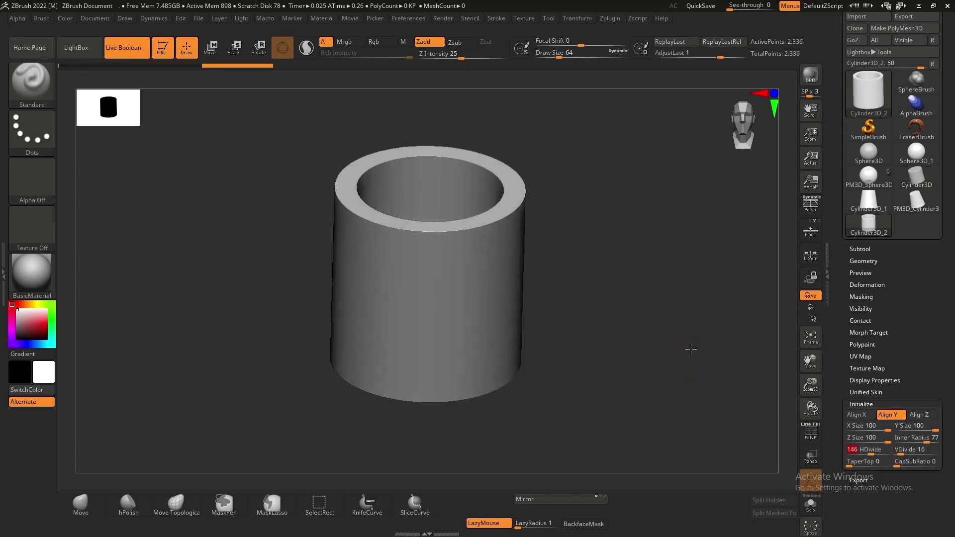
{"action": "left_click_drag", "start_coordinate": [689, 345], "coordinate": [646, 326], "text": "shift"}
{"action": "left_click_drag", "start_coordinate": [926, 440], "coordinate": [928, 440]}
{"action": "left_click_drag", "start_coordinate": [690, 334], "coordinate": [413, 137]}
- Convert the hollow cylinder to a PolyMesh3D and switch back to the PM3D_Sphere3D_1 tool
{"action": "left_click_drag", "start_coordinate": [837, 130], "coordinate": [839, 185]}
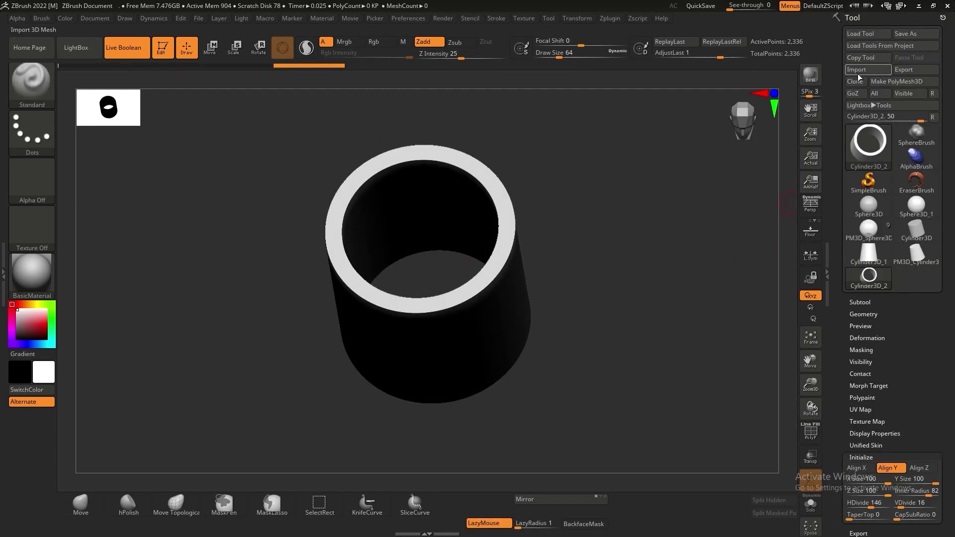
{"action": "left_click", "coordinate": [891, 82]}
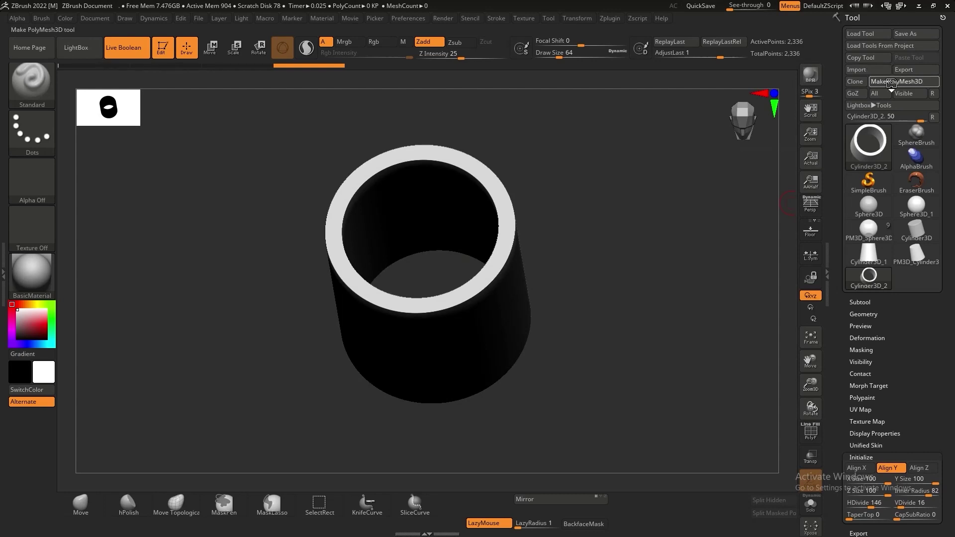
{"action": "left_click", "coordinate": [869, 252]}
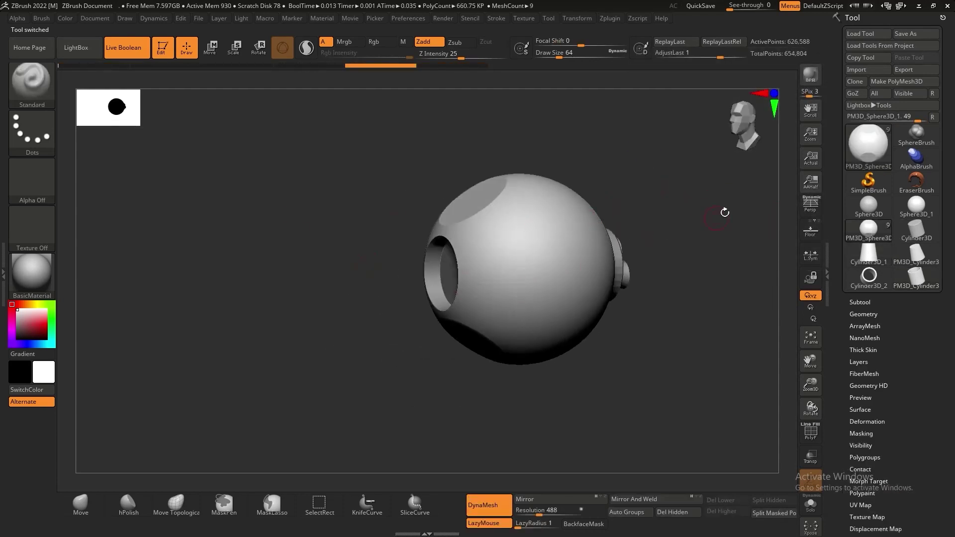
{"action": "left_click_drag", "start_coordinate": [724, 210], "coordinate": [422, 222]}
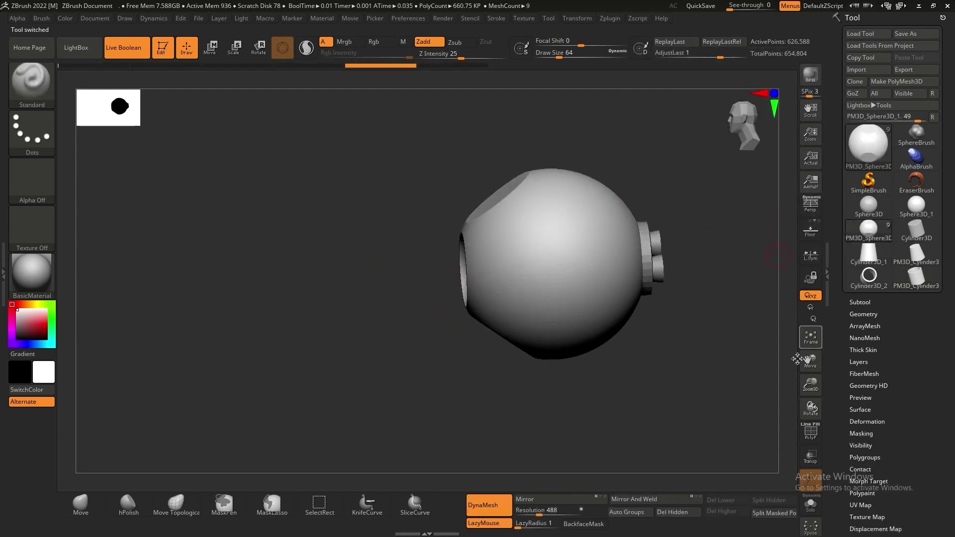
- Append the hollow polymesh cylinder as a subtool and move it along Z out in front of the sphere
{"action": "left_click_drag", "start_coordinate": [691, 384], "coordinate": [765, 389]}
{"action": "left_click", "coordinate": [860, 302]}
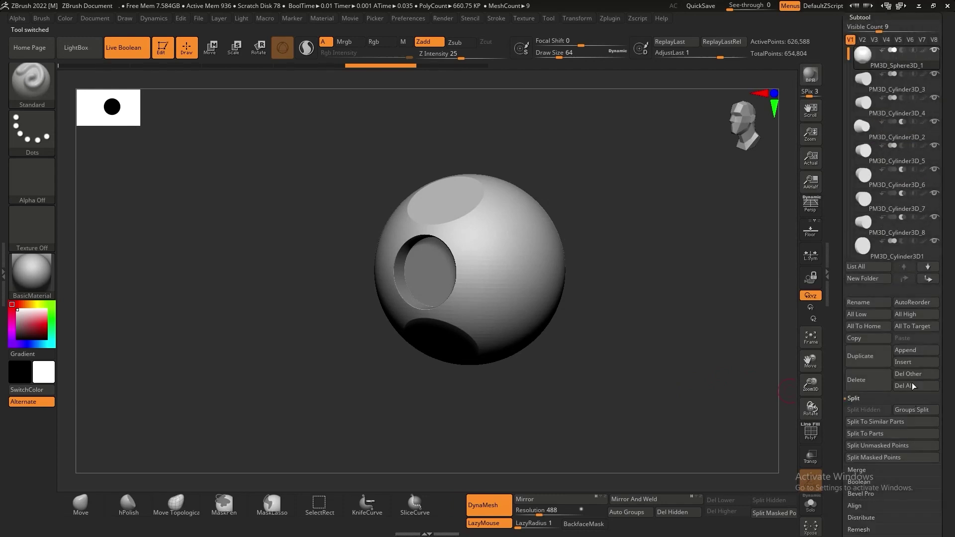
{"action": "left_click", "coordinate": [908, 350]}
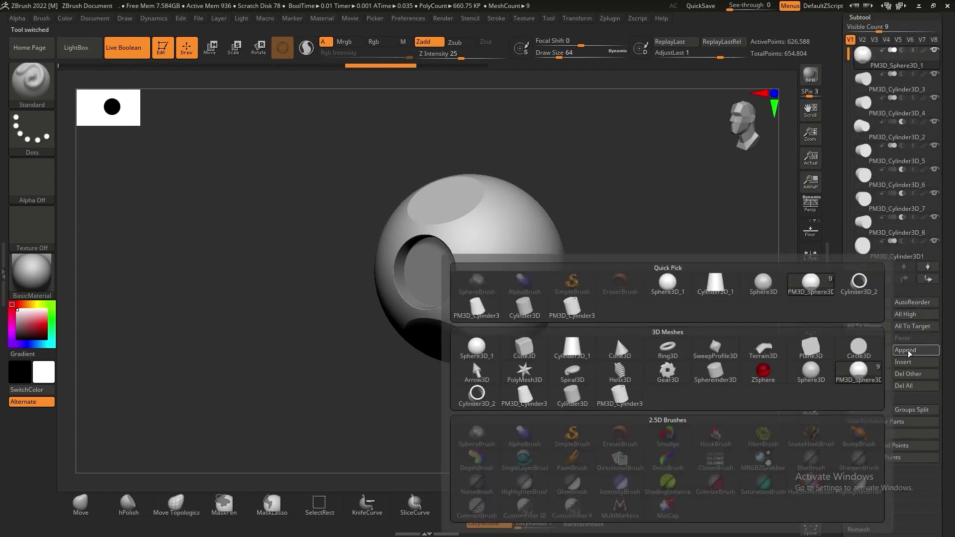
{"action": "left_click", "coordinate": [613, 398]}
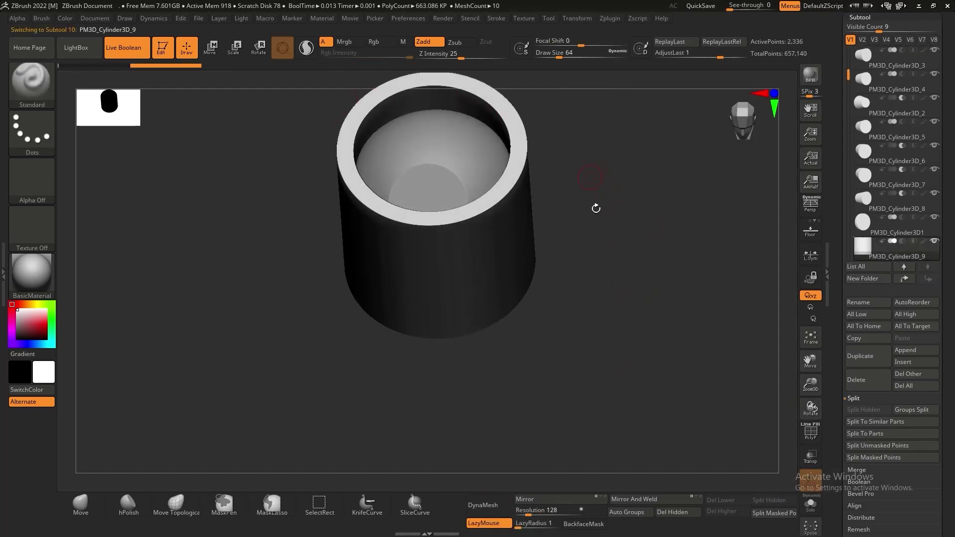
{"action": "left_click_drag", "start_coordinate": [596, 208], "coordinate": [610, 284], "text": "shift"}
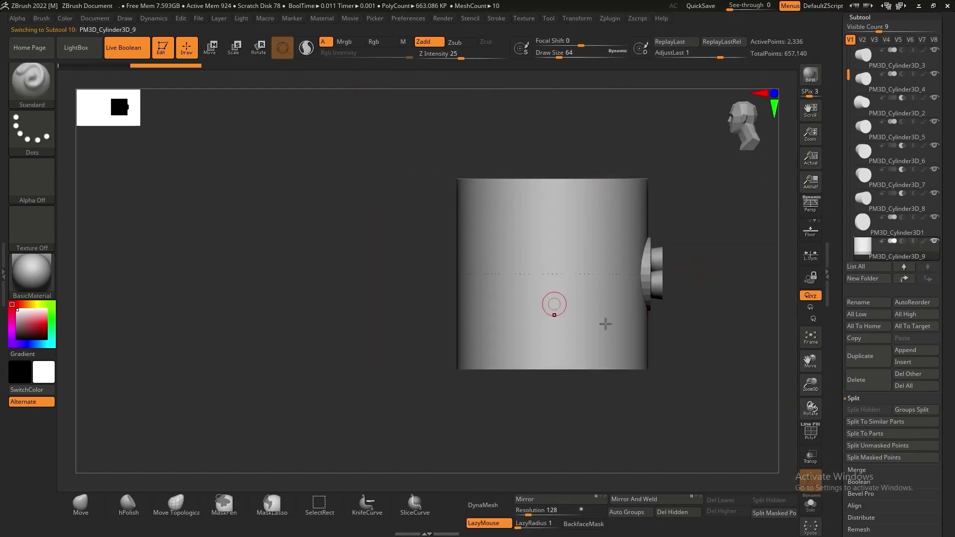
{"action": "key", "text": "w"}
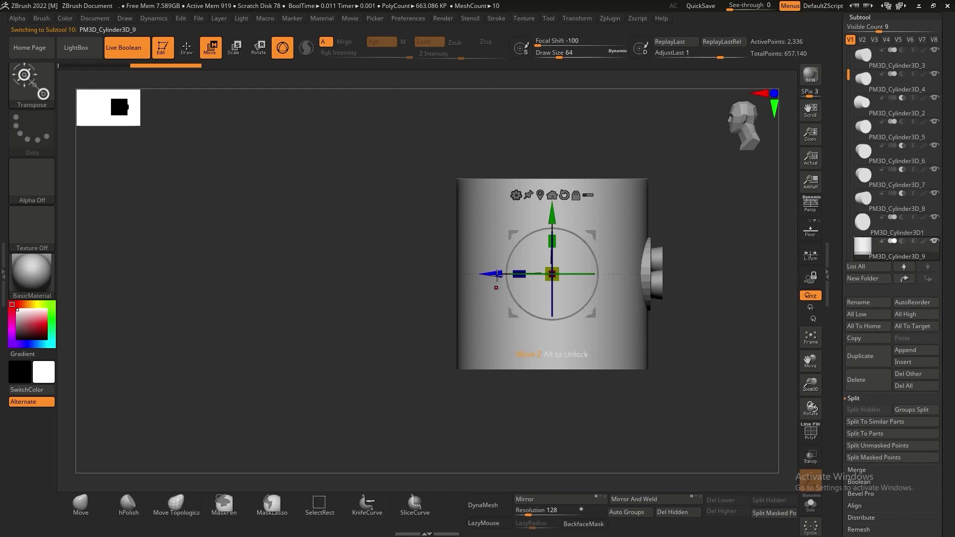
{"action": "left_click_drag", "start_coordinate": [498, 274], "coordinate": [285, 274]}
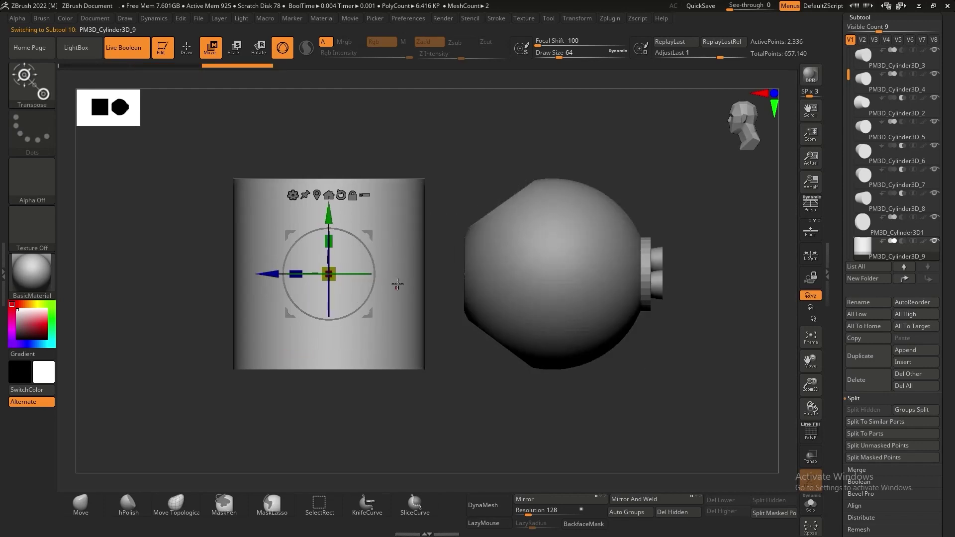
- Rotate the hollow cylinder so its opening faces forward, scale it down and fit it into the sphere's front recess
{"action": "left_click_drag", "start_coordinate": [374, 263], "coordinate": [272, 129]}
{"action": "left_click_drag", "start_coordinate": [328, 274], "coordinate": [232, 288]}
{"action": "left_click_drag", "start_coordinate": [224, 364], "coordinate": [260, 359]}
{"action": "left_click_drag", "start_coordinate": [286, 273], "coordinate": [400, 284]}
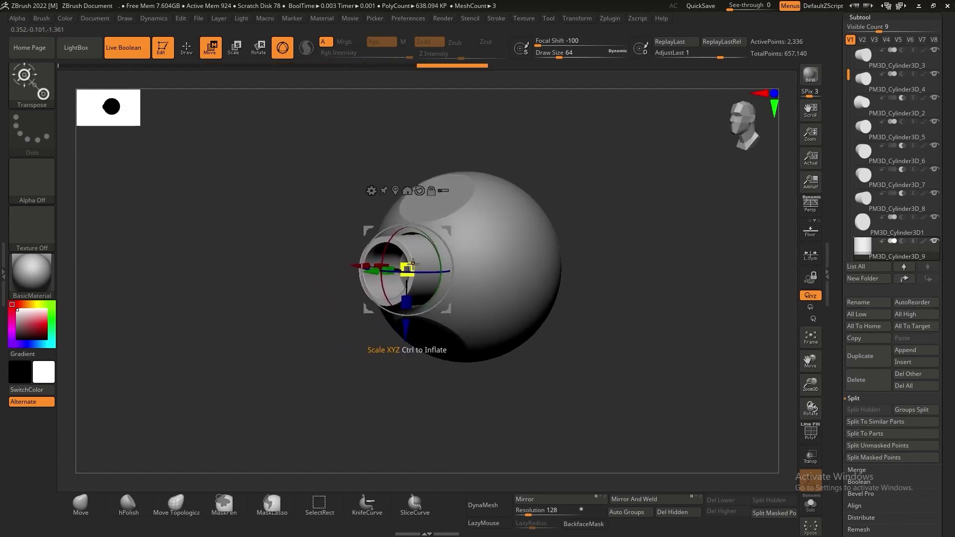
{"action": "left_click_drag", "start_coordinate": [371, 276], "coordinate": [364, 278]}
- Set the hollow cylinder subtool to subtract and push it into the front recess to carve a ring groove
{"action": "key", "text": "q"}
{"action": "left_click", "coordinate": [902, 241]}
{"action": "left_click_drag", "start_coordinate": [691, 293], "coordinate": [641, 339], "text": "alt"}
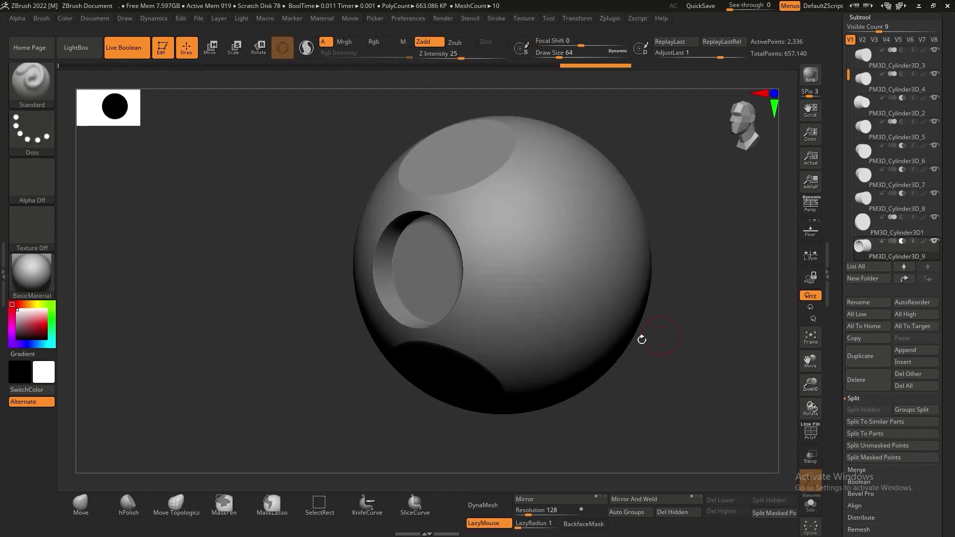
{"action": "key", "text": "w"}
{"action": "left_click_drag", "start_coordinate": [380, 272], "coordinate": [373, 275]}
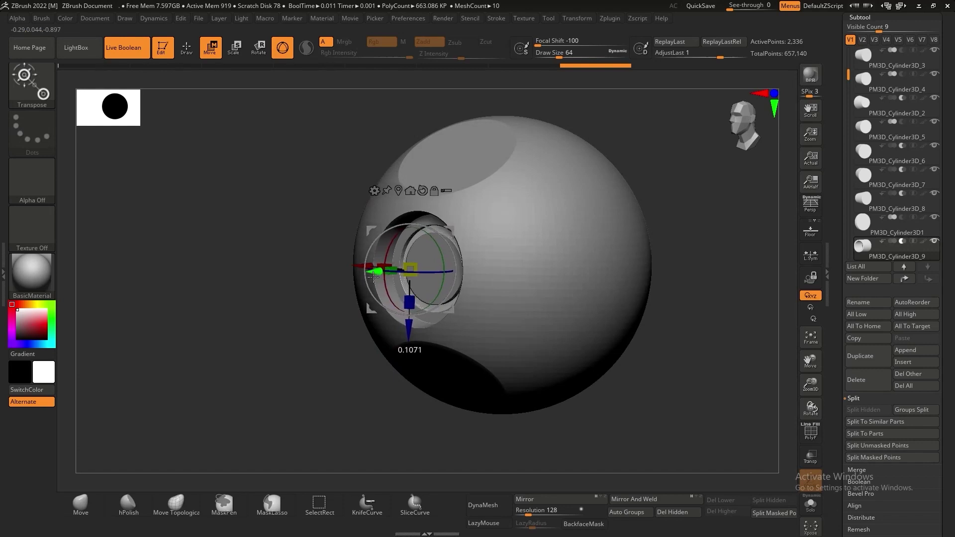
{"action": "key", "text": "q"}
- Duplicate the hollow cylinder, move the copy up and tilt it to align with the sphere's upper flat facet
{"action": "mouse_move", "coordinate": [277, 383]}
{"action": "left_mouse_down"}
{"action": "mouse_move", "coordinate": [644, 391]}
{"action": "mouse_move", "coordinate": [664, 375]}
{"action": "mouse_move", "coordinate": [835, 368]}
{"action": "left_mouse_up"}
{"action": "left_click_drag", "start_coordinate": [601, 325], "coordinate": [534, 318], "text": "shift"}
{"action": "key", "text": "w"}
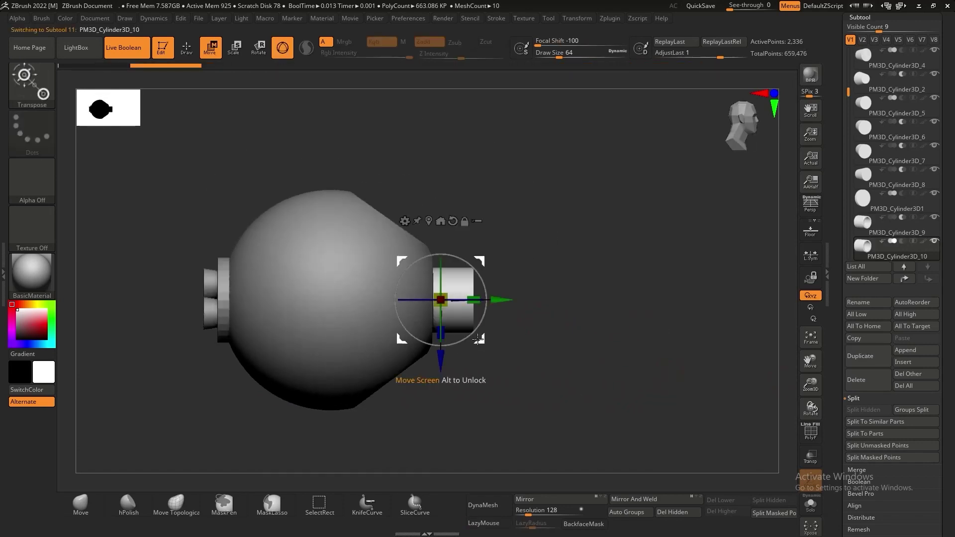
{"action": "left_click_drag", "start_coordinate": [441, 365], "coordinate": [440, 254]}
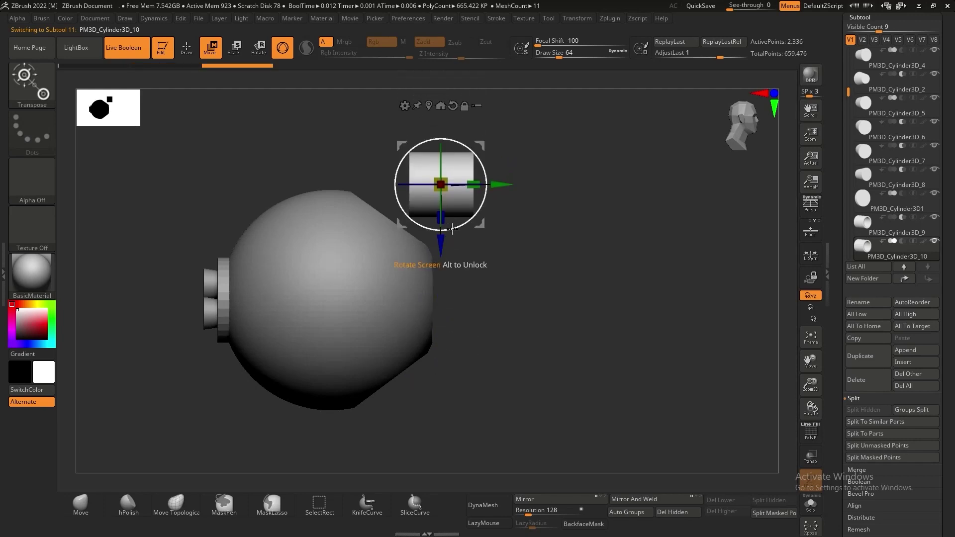
{"action": "mouse_move", "coordinate": [475, 219]}
{"action": "left_mouse_down"}
{"action": "mouse_move", "coordinate": [505, 214]}
{"action": "mouse_move", "coordinate": [442, 235]}
{"action": "left_mouse_up"}
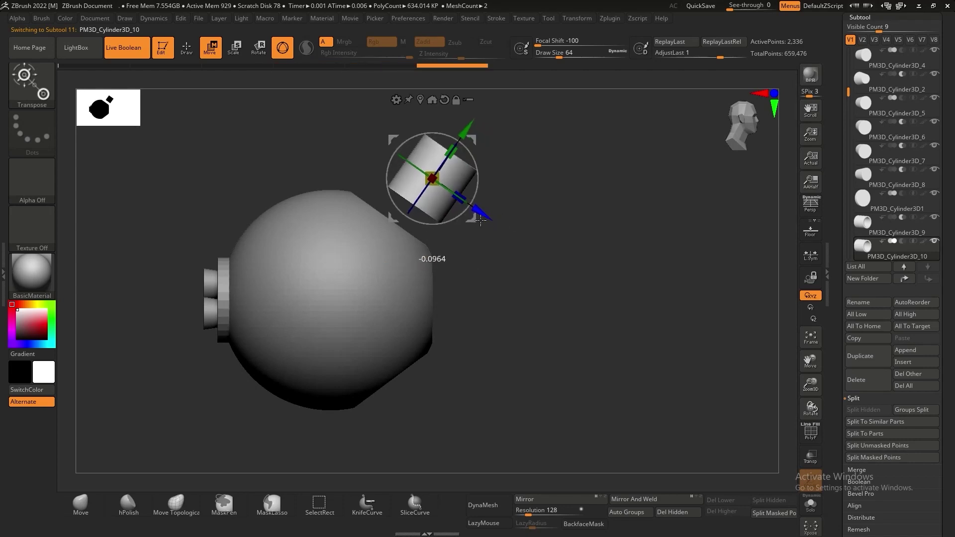
- Set the copy to subtract, sink it into the upper facet and scale it up by about 1.26 to carve a ring groove
{"action": "key", "text": "q"}
{"action": "key", "text": "w"}
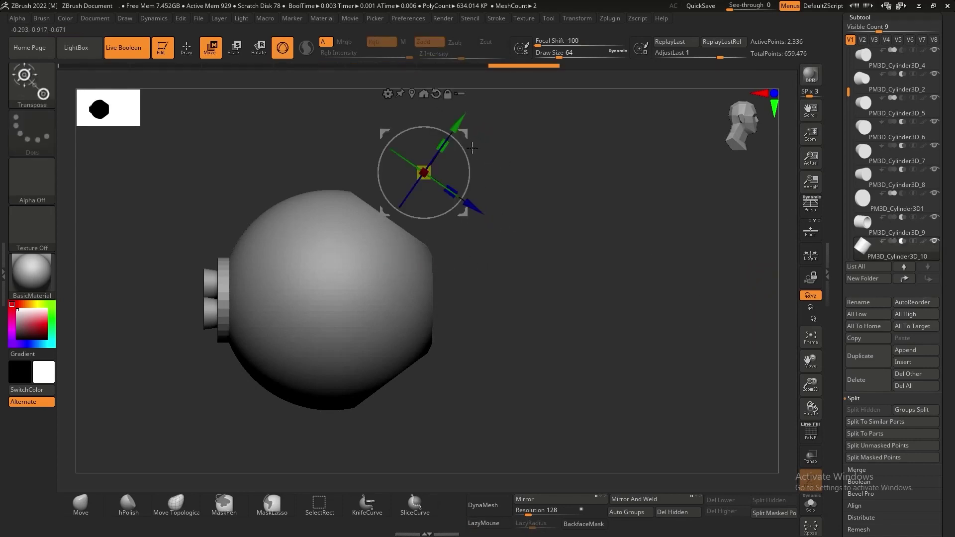
{"action": "left_click_drag", "start_coordinate": [503, 124], "coordinate": [432, 151]}
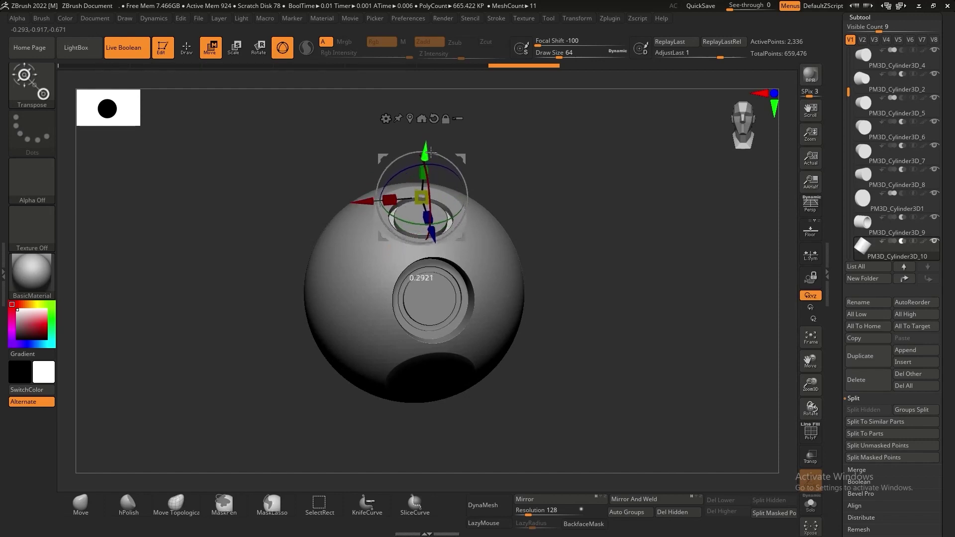
{"action": "key", "text": "q"}
{"action": "mouse_move", "coordinate": [597, 159]}
{"action": "left_mouse_down"}
{"action": "mouse_move", "coordinate": [667, 210]}
{"action": "mouse_move", "coordinate": [664, 228]}
{"action": "mouse_move", "coordinate": [522, 195]}
{"action": "left_mouse_up"}
{"action": "key", "text": "r"}
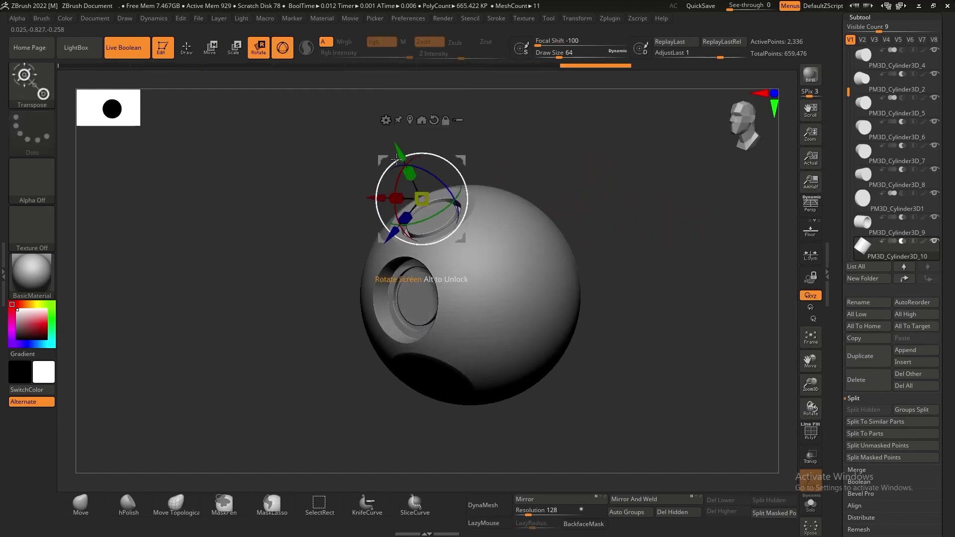
{"action": "left_click_drag", "start_coordinate": [400, 147], "coordinate": [401, 149]}
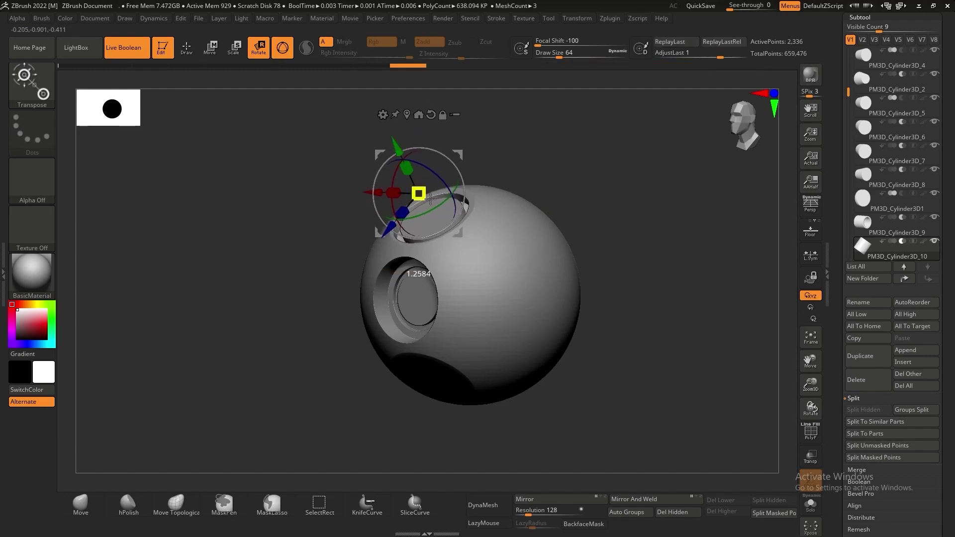
{"action": "left_click_drag", "start_coordinate": [398, 152], "coordinate": [394, 145]}
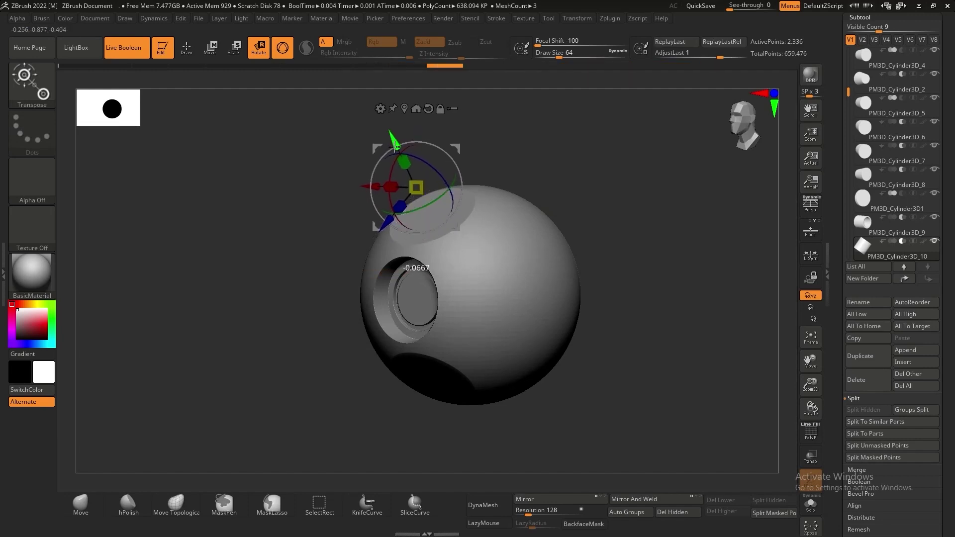
- Duplicate the upper hollow cylinder, rotate the copy and move it onto the sphere's lower flat facet
{"action": "key", "text": "q"}
{"action": "mouse_move", "coordinate": [592, 263]}
{"action": "left_mouse_down", "text": "shift"}
{"action": "mouse_move", "coordinate": [654, 305]}
{"action": "mouse_move", "coordinate": [599, 329]}
{"action": "mouse_move", "coordinate": [647, 358]}
{"action": "mouse_move", "coordinate": [681, 356]}
{"action": "left_mouse_up", "text": "shift"}
{"action": "key", "text": "f"}
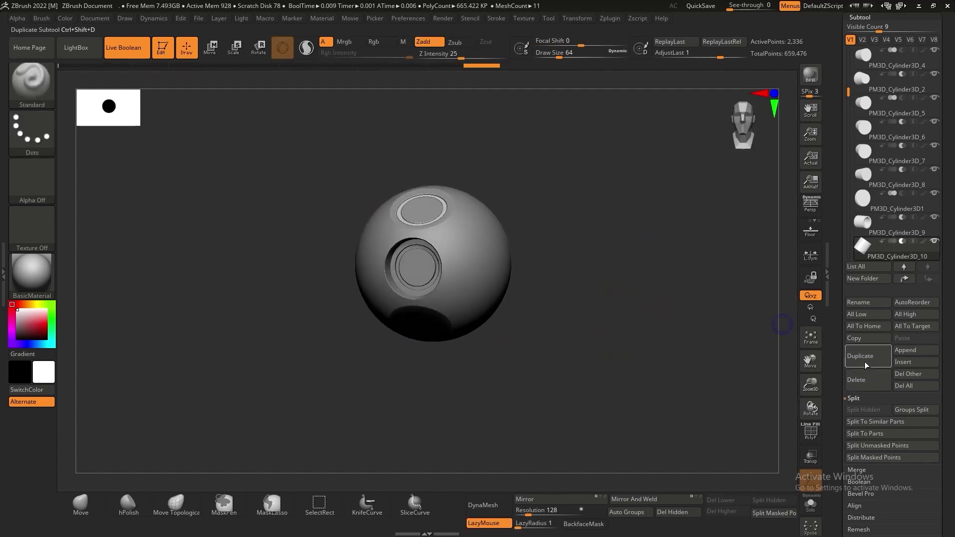
{"action": "left_click", "coordinate": [864, 365]}
{"action": "left_click_drag", "start_coordinate": [559, 282], "coordinate": [617, 273], "text": "shift"}
{"action": "key", "text": "w"}
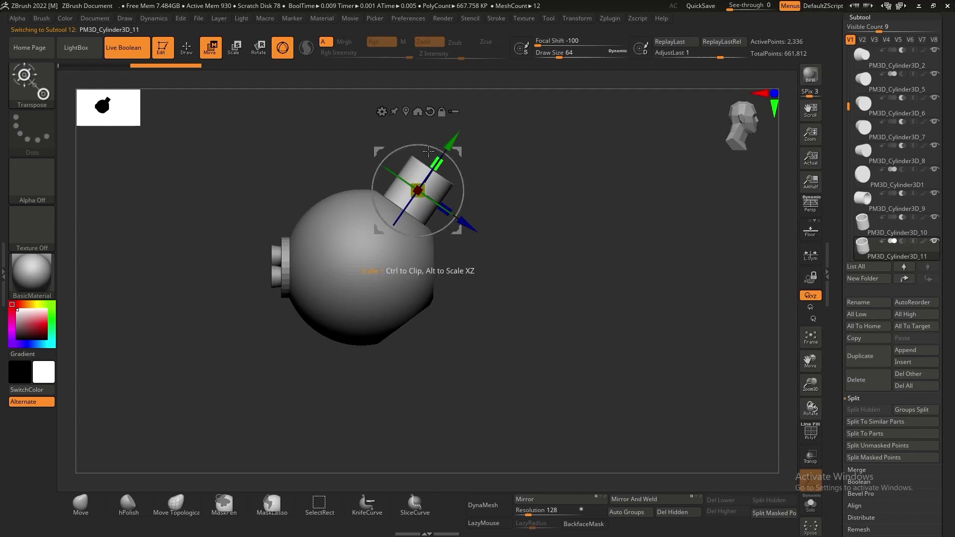
{"action": "left_click_drag", "start_coordinate": [452, 224], "coordinate": [385, 282]}
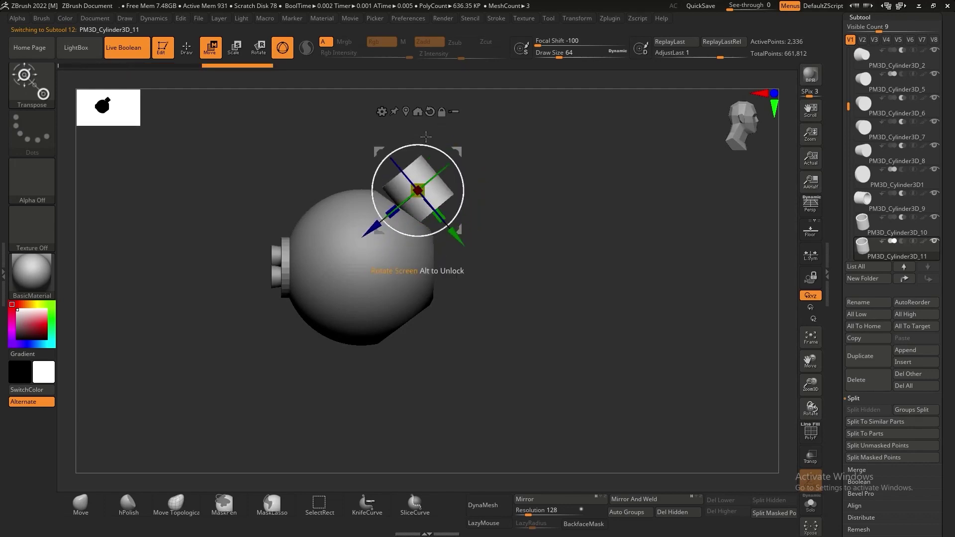
{"action": "left_click_drag", "start_coordinate": [448, 252], "coordinate": [530, 329]}
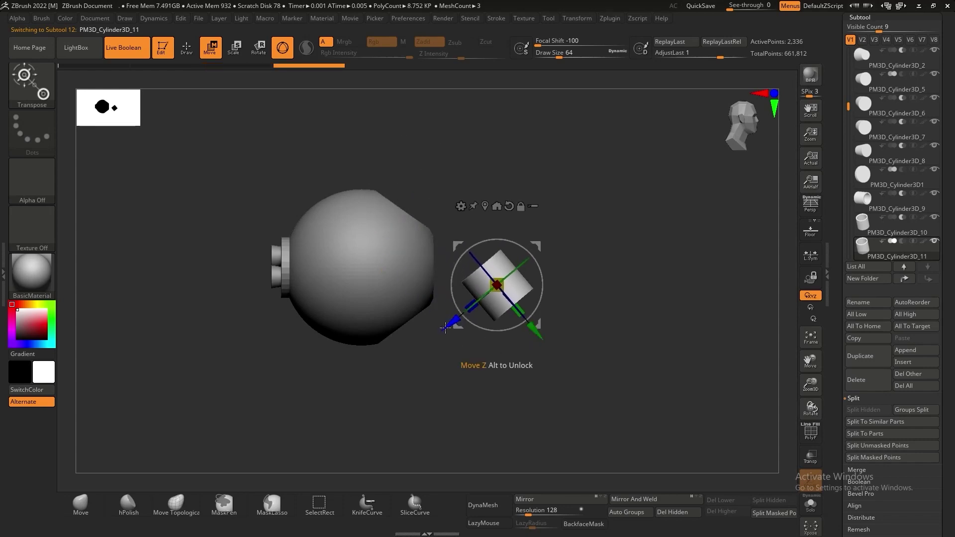
{"action": "left_click_drag", "start_coordinate": [452, 330], "coordinate": [370, 392]}
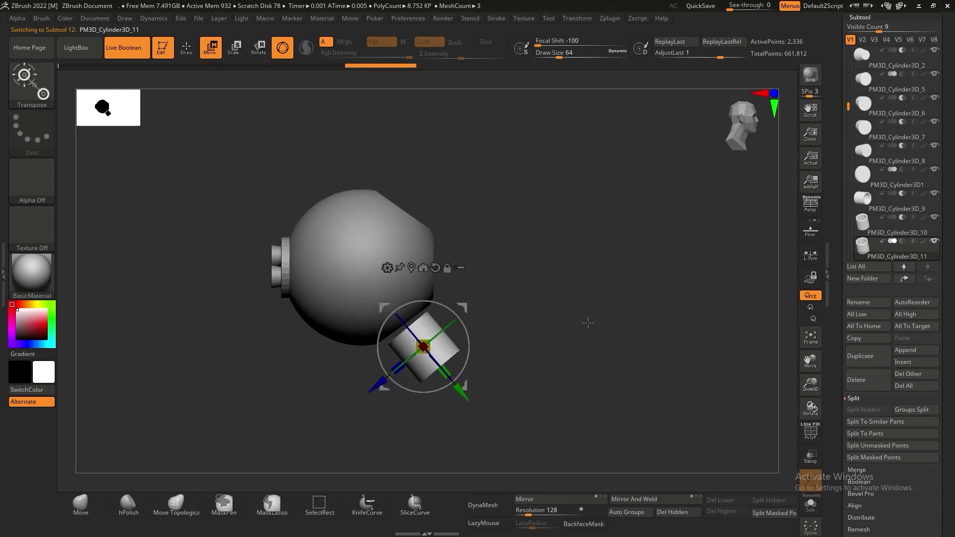
- Set the lower cylinder to subtract and adjust its position and depth to carve a centred ring groove in the lower facet
{"action": "left_click", "coordinate": [903, 241]}
{"action": "left_click_drag", "start_coordinate": [631, 262], "coordinate": [558, 223]}
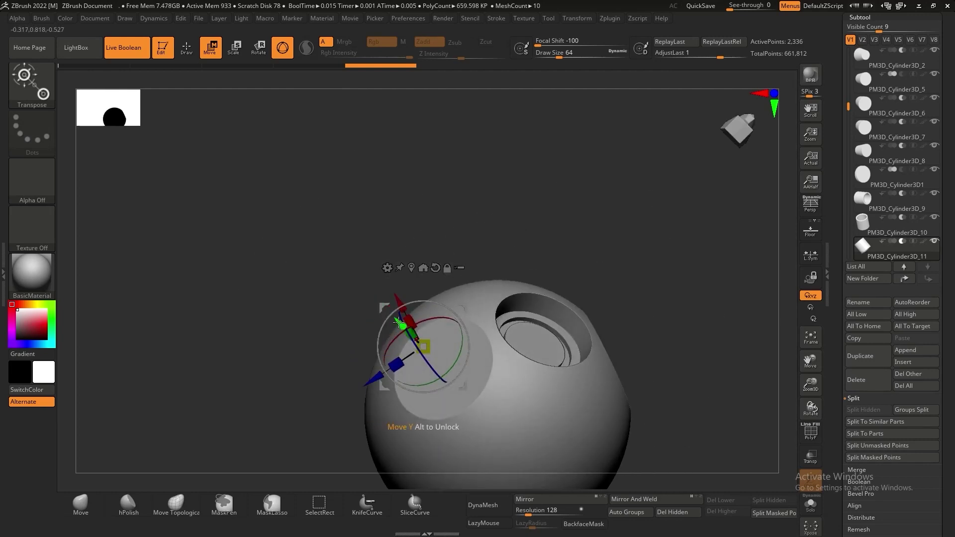
{"action": "left_click_drag", "start_coordinate": [398, 322], "coordinate": [423, 328]}
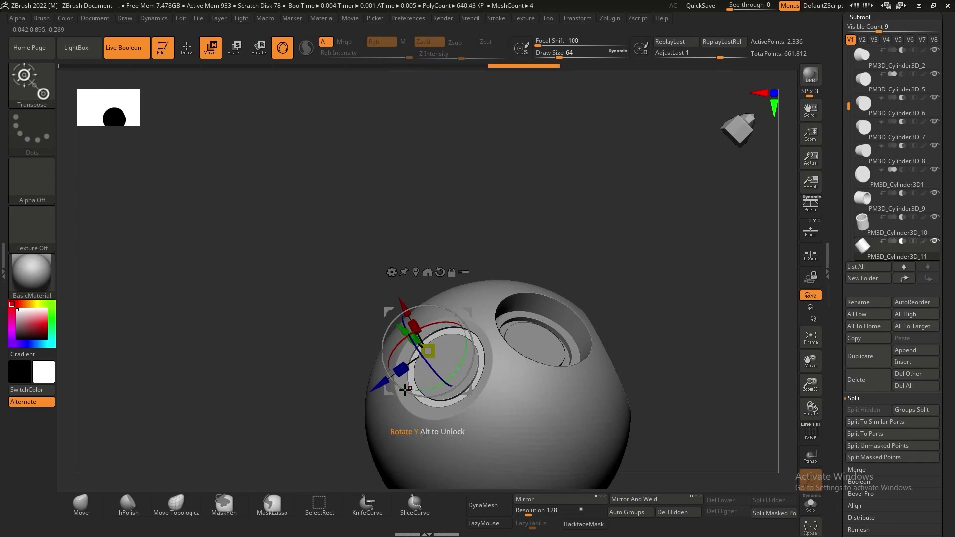
{"action": "left_click_drag", "start_coordinate": [370, 389], "coordinate": [368, 391]}
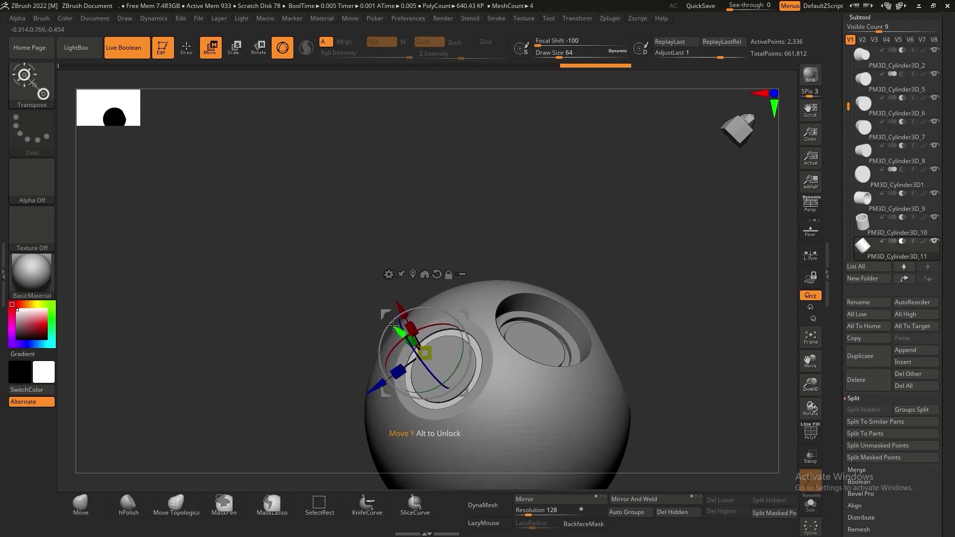
{"action": "left_click_drag", "start_coordinate": [395, 326], "coordinate": [394, 327]}
{"action": "key", "text": "q"}
- Duplicate the lower hollow cylinder, reshape the copy into a large thin ring encircling the sphere, and QuickSave the project
{"action": "mouse_move", "coordinate": [448, 270]}
{"action": "left_mouse_down"}
{"action": "mouse_move", "coordinate": [507, 305]}
{"action": "mouse_move", "coordinate": [572, 402]}
{"action": "mouse_move", "coordinate": [517, 401]}
{"action": "mouse_move", "coordinate": [591, 380]}
{"action": "mouse_move", "coordinate": [405, 392]}
{"action": "mouse_move", "coordinate": [582, 337]}
{"action": "mouse_move", "coordinate": [633, 388]}
{"action": "mouse_move", "coordinate": [582, 373]}
{"action": "left_mouse_up"}
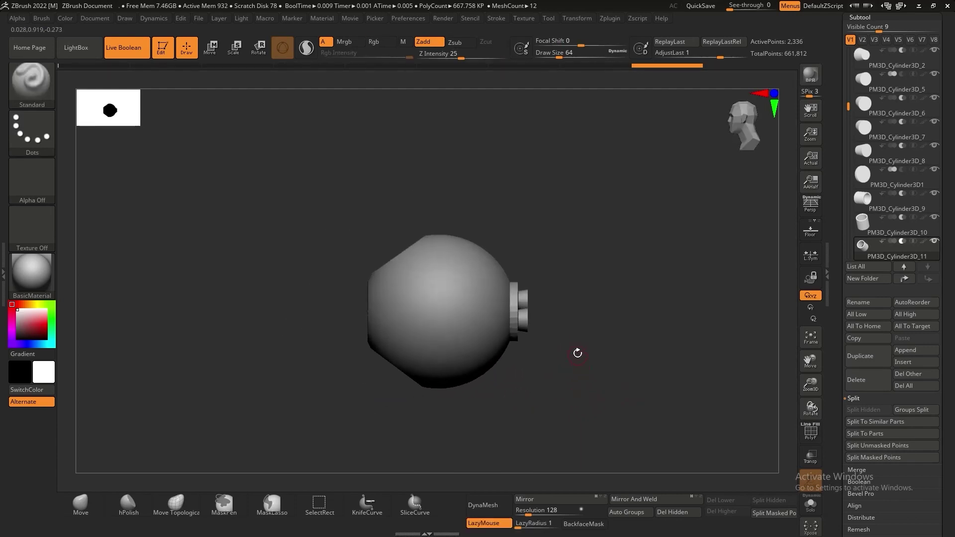
{"action": "left_click", "coordinate": [866, 361]}
{"action": "key", "text": "w"}
{"action": "left_click_drag", "start_coordinate": [432, 395], "coordinate": [449, 416]}
{"action": "left_click_drag", "start_coordinate": [597, 284], "coordinate": [654, 279]}
{"action": "left_click_drag", "start_coordinate": [538, 368], "coordinate": [532, 329], "text": "alt"}
{"action": "left_click_drag", "start_coordinate": [526, 409], "coordinate": [499, 414]}
{"action": "left_click_drag", "start_coordinate": [371, 408], "coordinate": [329, 248]}
{"action": "left_click_drag", "start_coordinate": [351, 280], "coordinate": [392, 287]}
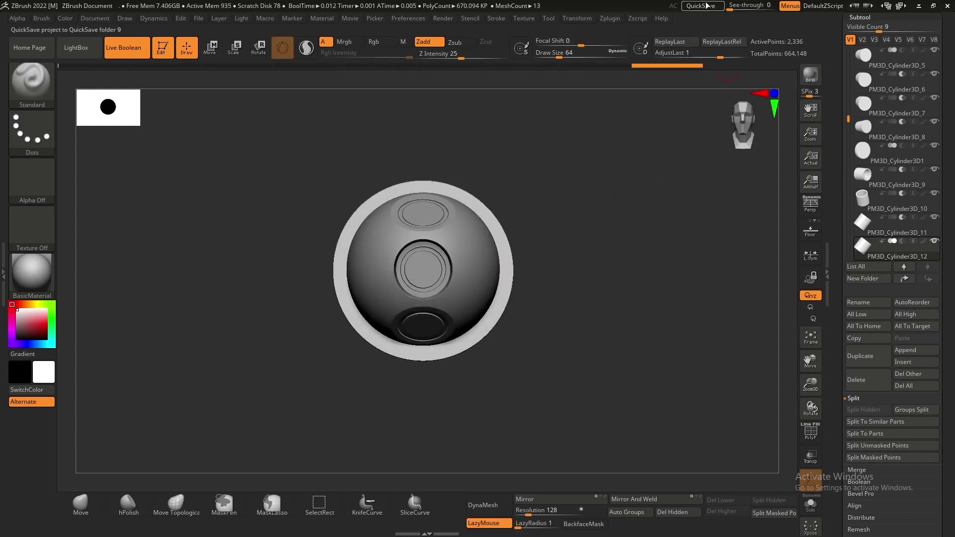
{"action": "left_click", "coordinate": [707, 6]}
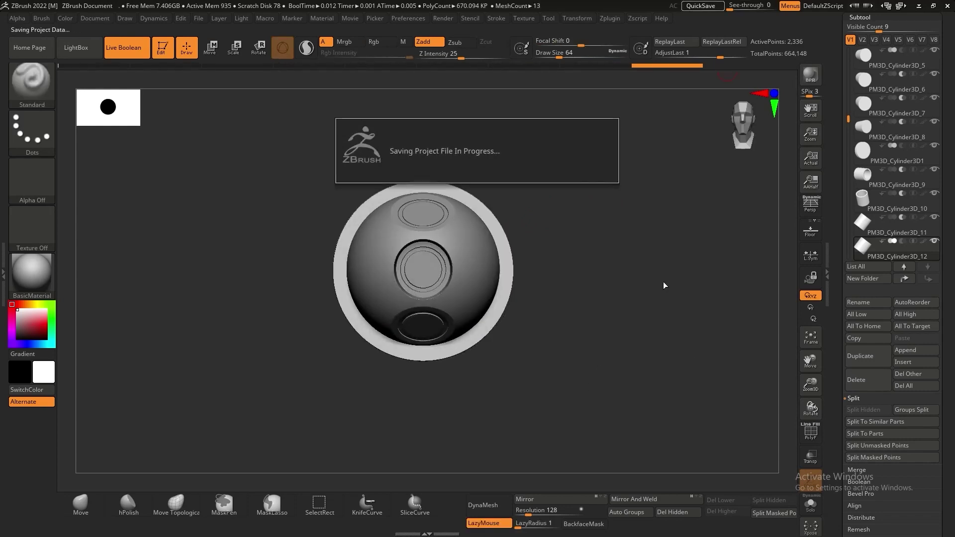
- Scale the ring up uniformly so that it stands clear of the sphere's surface
{"action": "left_click_drag", "start_coordinate": [626, 279], "coordinate": [570, 282]}
{"action": "key", "text": "w"}
{"action": "key", "text": "r"}
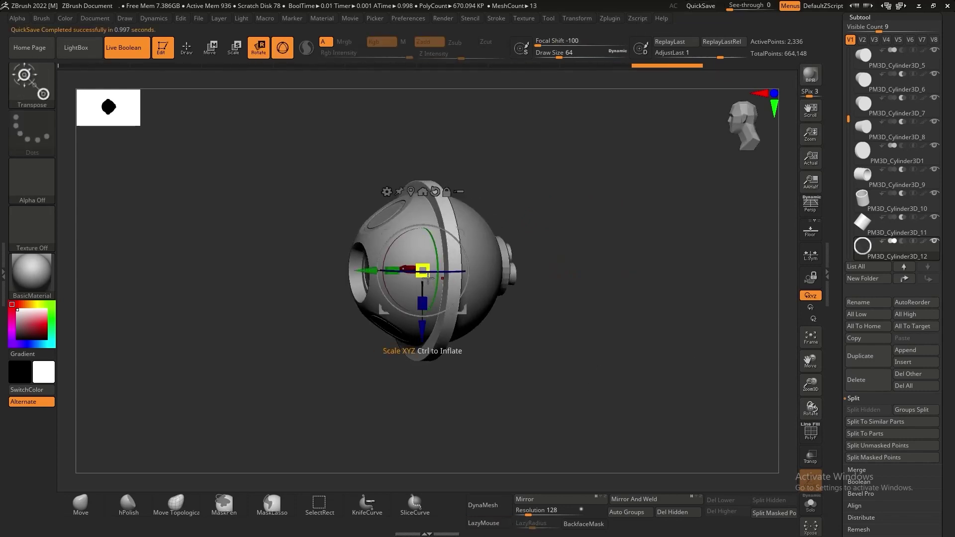
{"action": "left_click_drag", "start_coordinate": [439, 281], "coordinate": [434, 278]}
{"action": "key", "text": "q"}
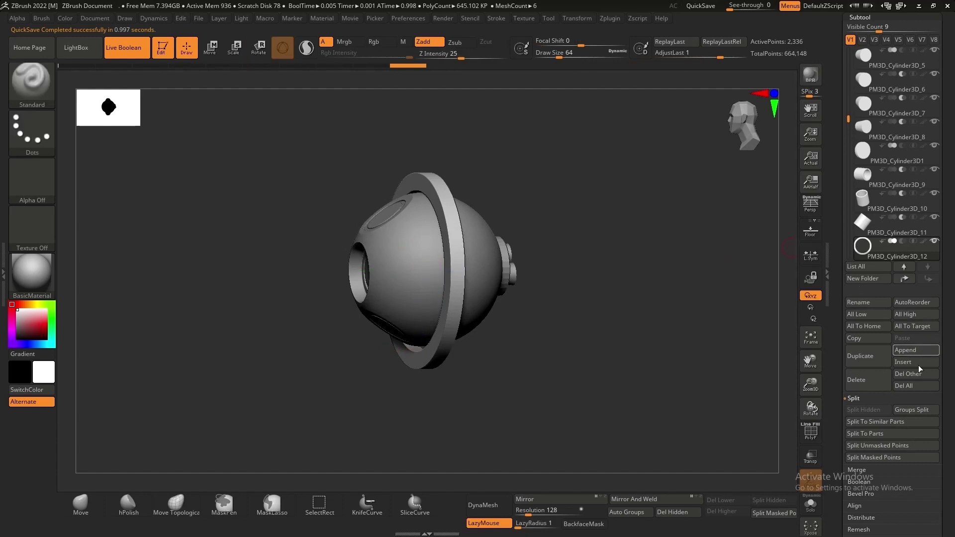
- Set the ring to subtract and scale it down by about 0.95 to cut a shallow band around the sphere's middle
{"action": "key", "text": "w"}
{"action": "left_click_drag", "start_coordinate": [626, 221], "coordinate": [560, 226], "text": "shift"}
{"action": "key", "text": "r"}
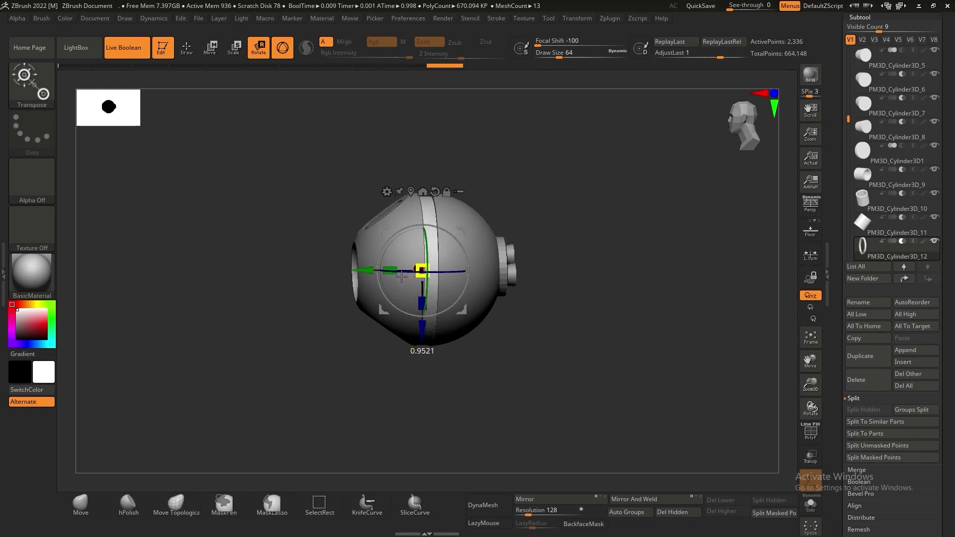
{"action": "key", "text": "q"}
{"action": "mouse_move", "coordinate": [610, 160]}
{"action": "left_mouse_down"}
{"action": "mouse_move", "coordinate": [655, 154]}
{"action": "mouse_move", "coordinate": [626, 202]}
{"action": "mouse_move", "coordinate": [648, 250]}
{"action": "mouse_move", "coordinate": [596, 270]}
{"action": "left_mouse_up"}
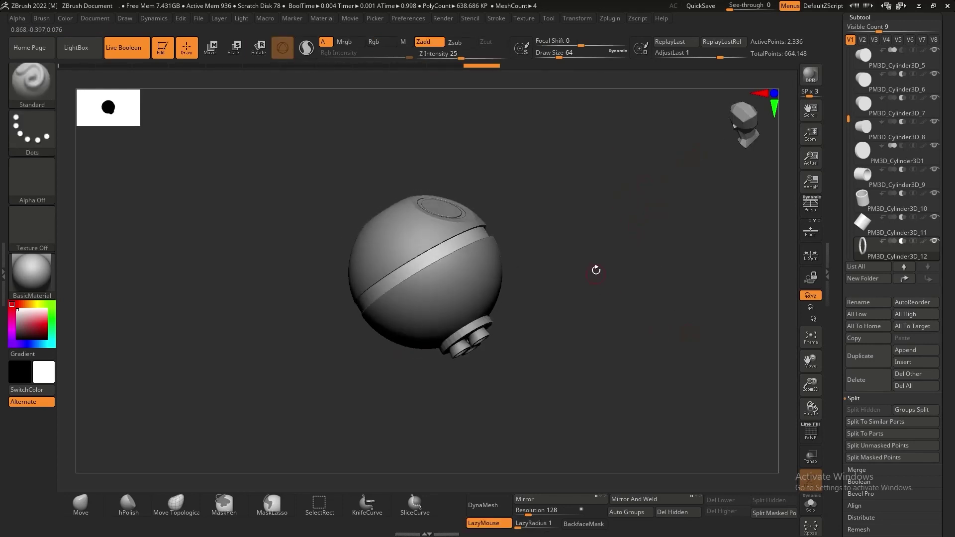
{"action": "mouse_move", "coordinate": [678, 294]}
{"action": "left_mouse_down", "text": "shift"}
{"action": "mouse_move", "coordinate": [547, 285]}
{"action": "mouse_move", "coordinate": [597, 311]}
{"action": "mouse_move", "coordinate": [551, 315]}
{"action": "mouse_move", "coordinate": [576, 317]}
{"action": "mouse_move", "coordinate": [624, 264]}
{"action": "mouse_move", "coordinate": [620, 294]}
{"action": "mouse_move", "coordinate": [639, 330]}
{"action": "mouse_move", "coordinate": [637, 285]}
{"action": "mouse_move", "coordinate": [587, 298]}
{"action": "mouse_move", "coordinate": [641, 304]}
{"action": "mouse_move", "coordinate": [657, 316]}
{"action": "mouse_move", "coordinate": [639, 317]}
{"action": "left_mouse_up", "text": "shift"}
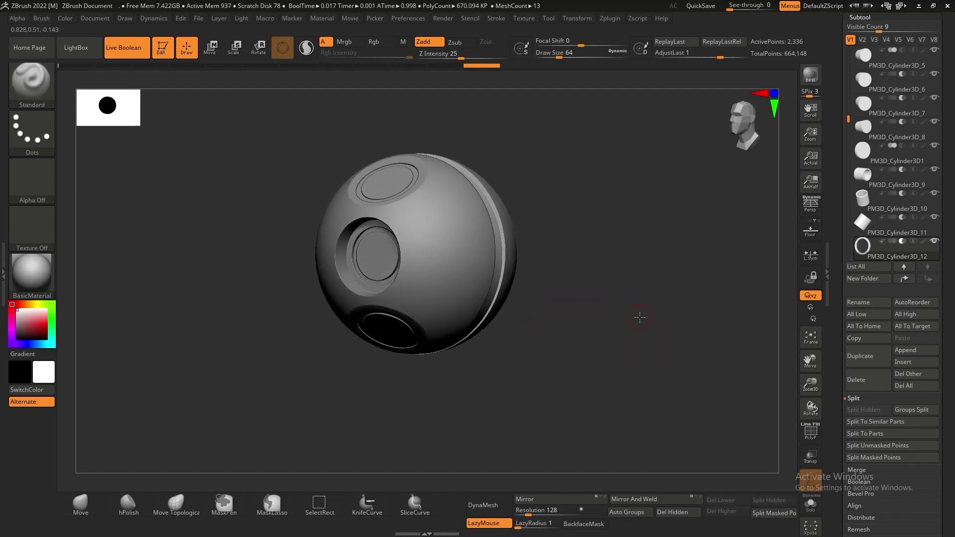
{"action": "left_click_drag", "start_coordinate": [597, 385], "coordinate": [512, 169]}
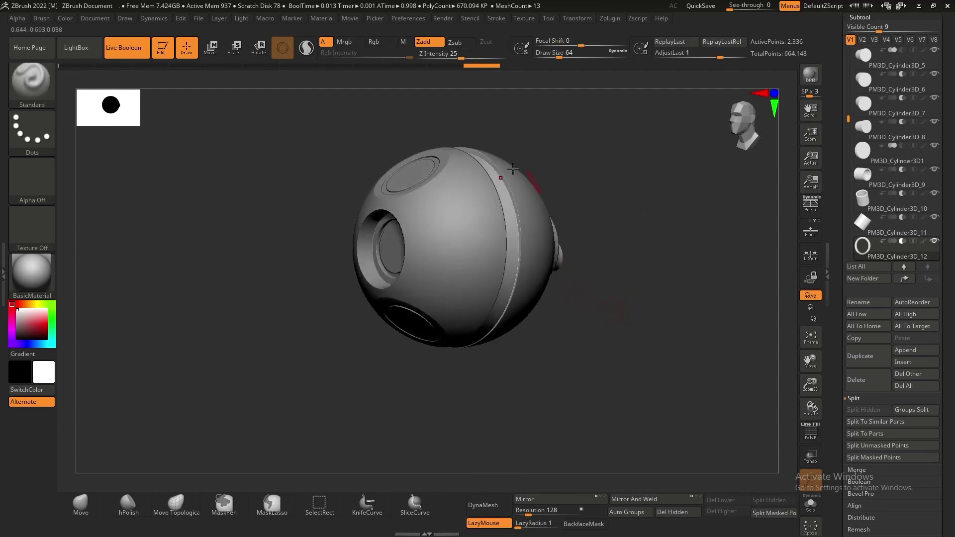
{"action": "left_click_drag", "start_coordinate": [637, 248], "coordinate": [466, 247], "text": "shift"}
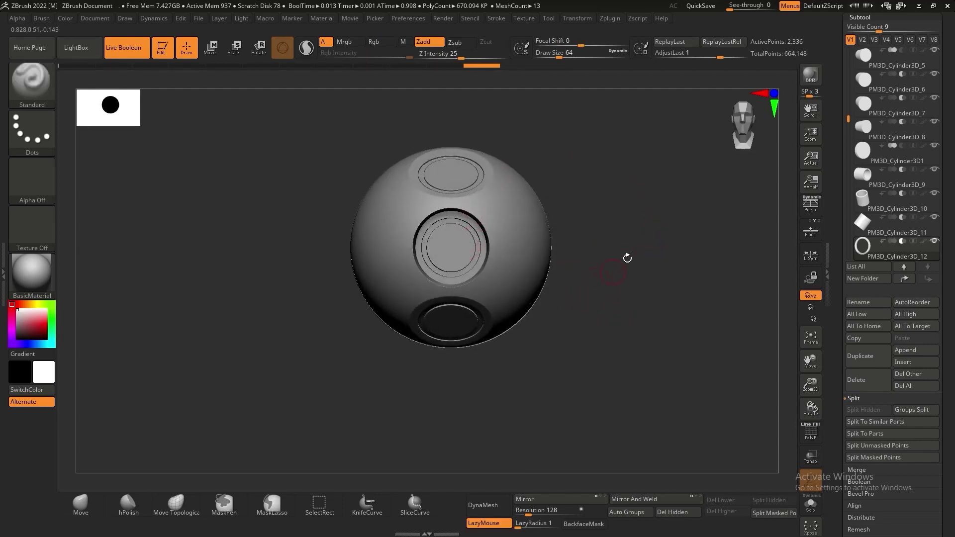
- Check the carved sphere from several sides and expand the Boolean options for its subtools
{"action": "left_click_drag", "start_coordinate": [619, 219], "coordinate": [630, 293]}
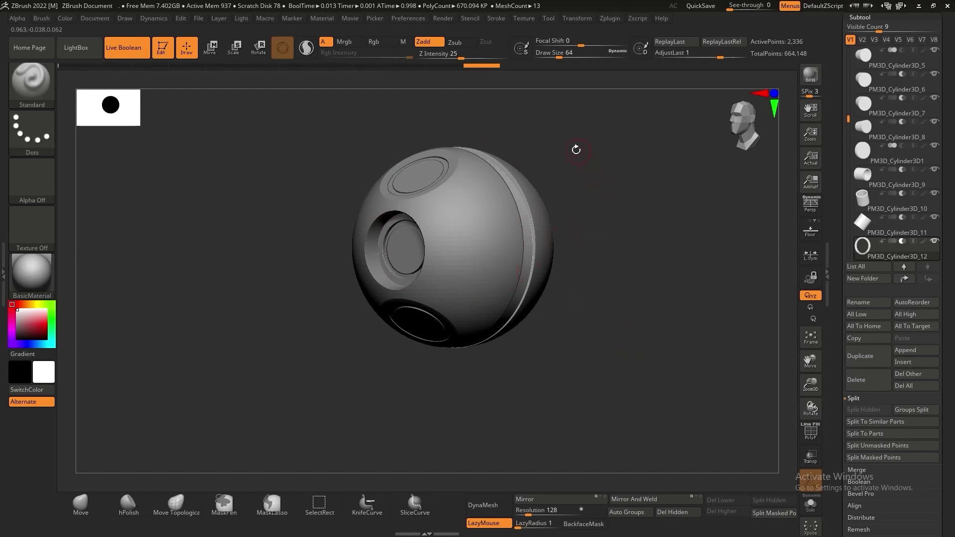
{"action": "left_click_drag", "start_coordinate": [579, 296], "coordinate": [646, 328]}
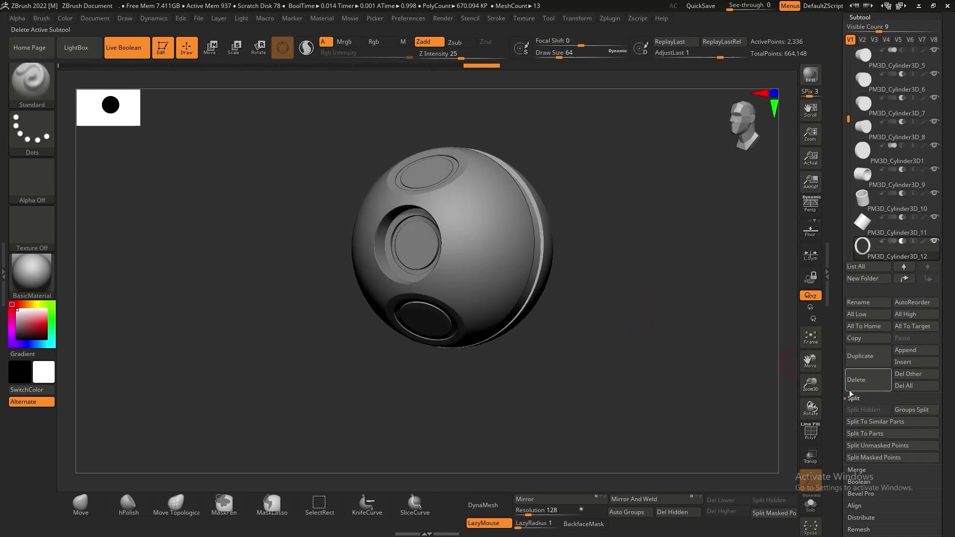
{"action": "left_click_drag", "start_coordinate": [850, 394], "coordinate": [900, 190]}
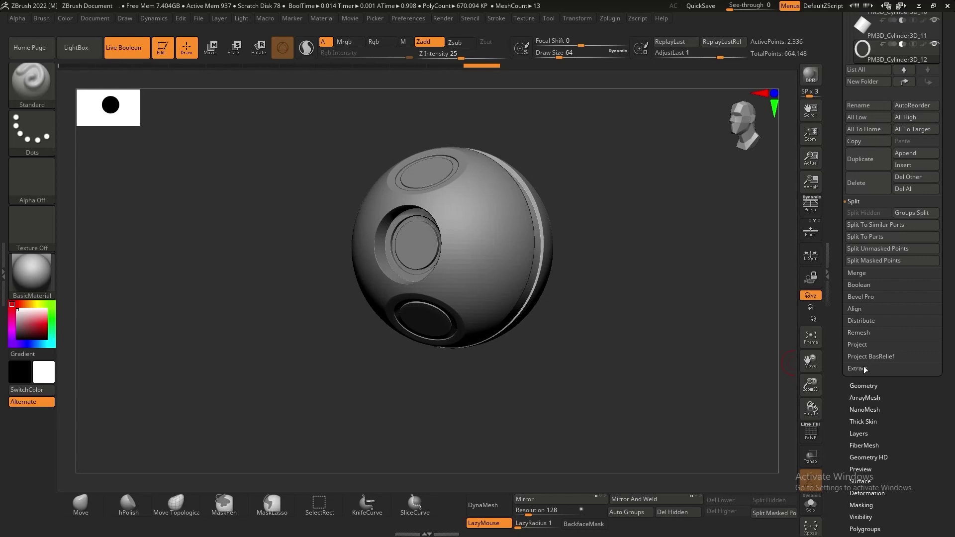
{"action": "left_click", "coordinate": [859, 285]}
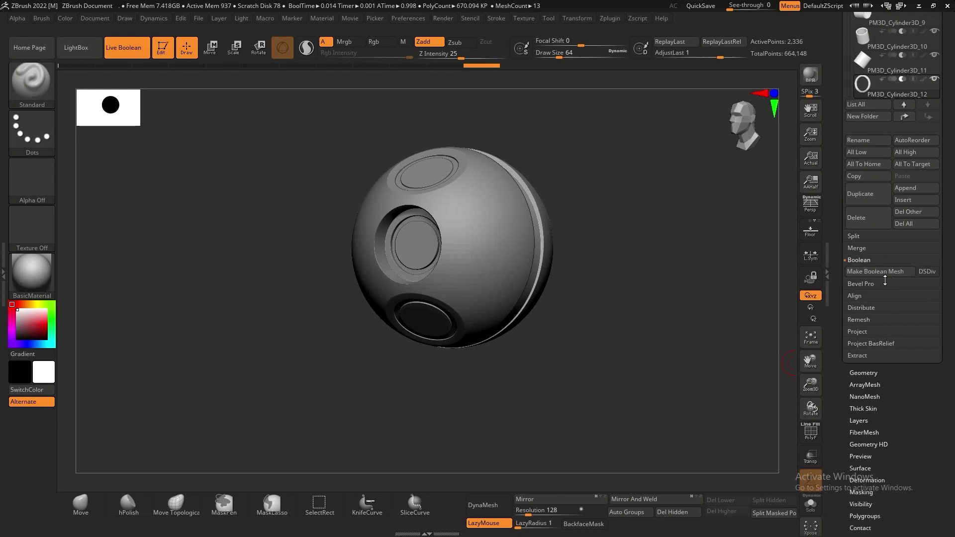
{"action": "left_click", "coordinate": [870, 272]}
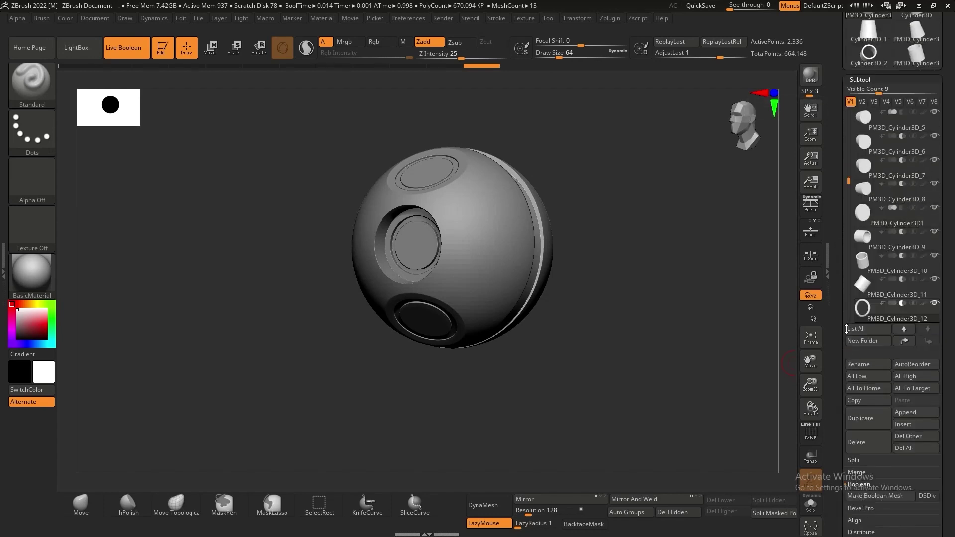
- Set the subtool list's visible count to 7
{"action": "left_click_drag", "start_coordinate": [842, 360], "coordinate": [846, 126]}
{"action": "left_click_drag", "start_coordinate": [874, 65], "coordinate": [851, 66]}
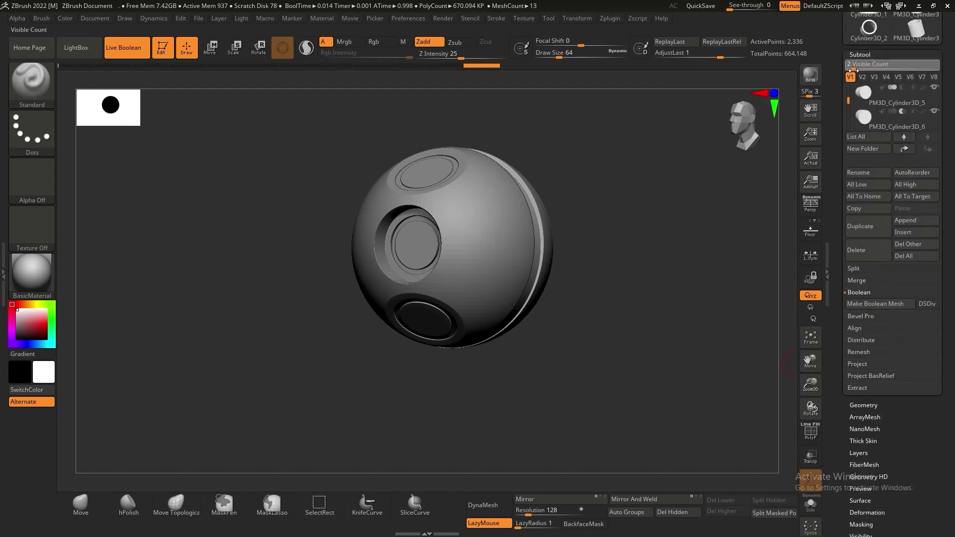
{"action": "left_click_drag", "start_coordinate": [669, 206], "coordinate": [605, 230]}
{"action": "mouse_move", "coordinate": [636, 351]}
{"action": "left_mouse_down"}
{"action": "mouse_move", "coordinate": [450, 358]}
{"action": "mouse_move", "coordinate": [648, 323]}
{"action": "mouse_move", "coordinate": [702, 327]}
{"action": "mouse_move", "coordinate": [655, 256]}
{"action": "mouse_move", "coordinate": [652, 313]}
{"action": "mouse_move", "coordinate": [674, 305]}
{"action": "mouse_move", "coordinate": [612, 330]}
{"action": "mouse_move", "coordinate": [626, 357]}
{"action": "left_mouse_up"}
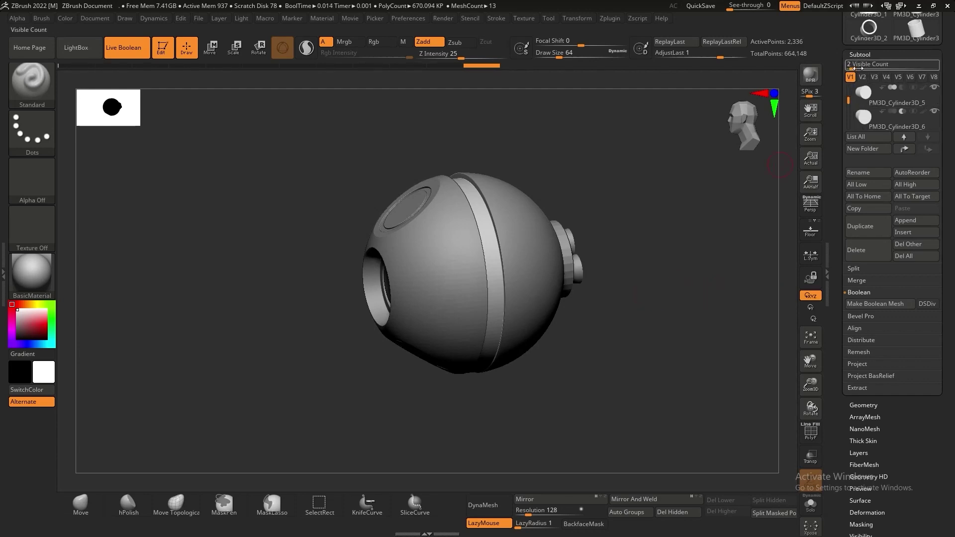
{"action": "left_click_drag", "start_coordinate": [854, 68], "coordinate": [873, 68]}
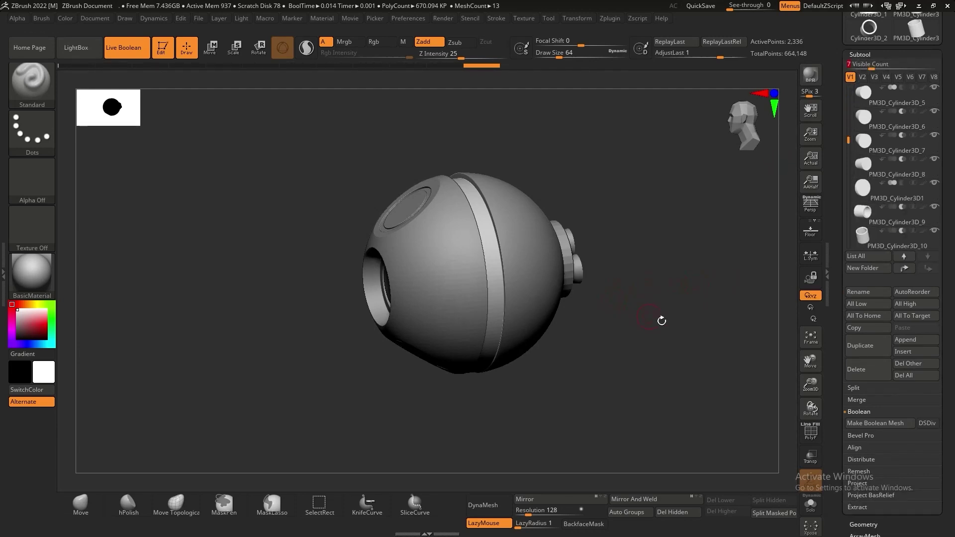
{"action": "left_click_drag", "start_coordinate": [661, 320], "coordinate": [551, 206]}
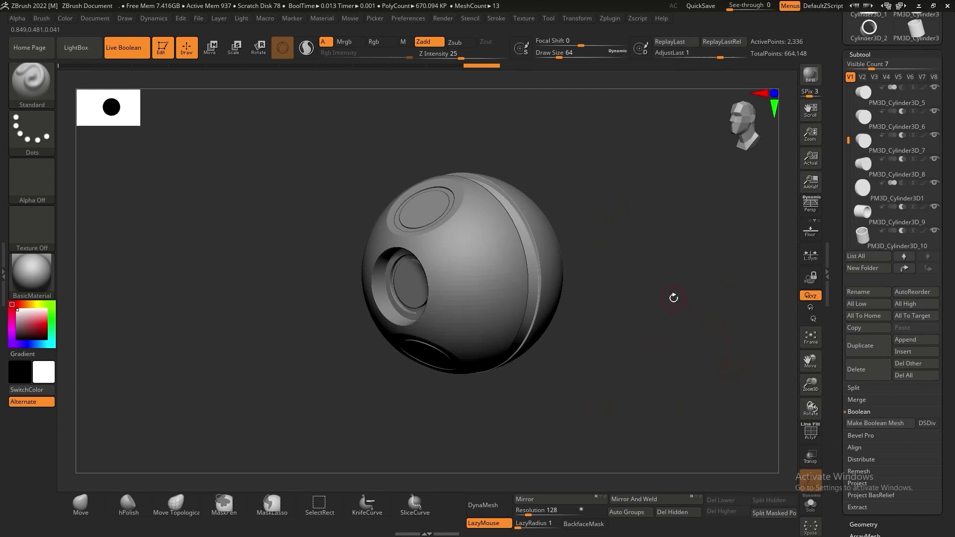
- Make a Boolean mesh from the subtools and switch to the resulting UMesh_PM3D_Sphere3D_1 tool
{"action": "left_click", "coordinate": [864, 424]}
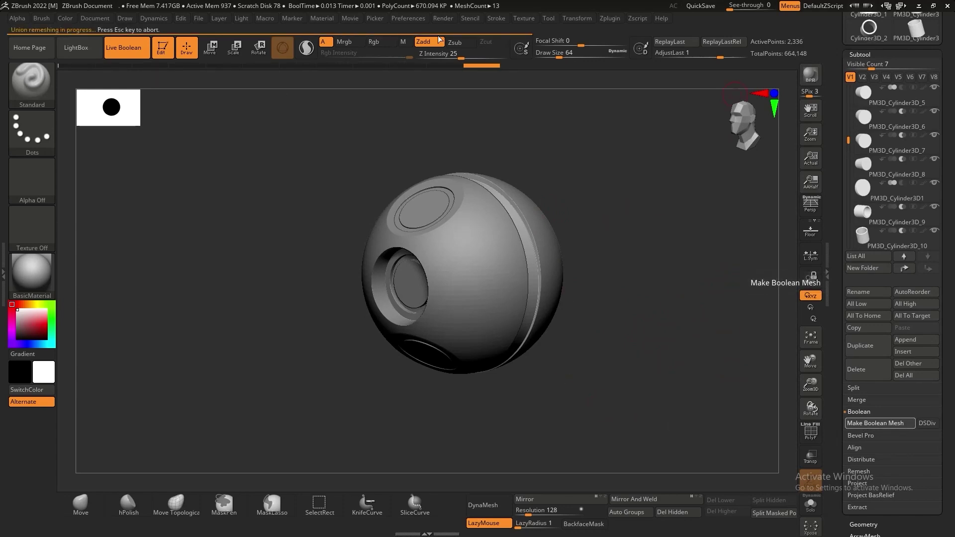
{"action": "left_click_drag", "start_coordinate": [635, 247], "coordinate": [662, 252]}
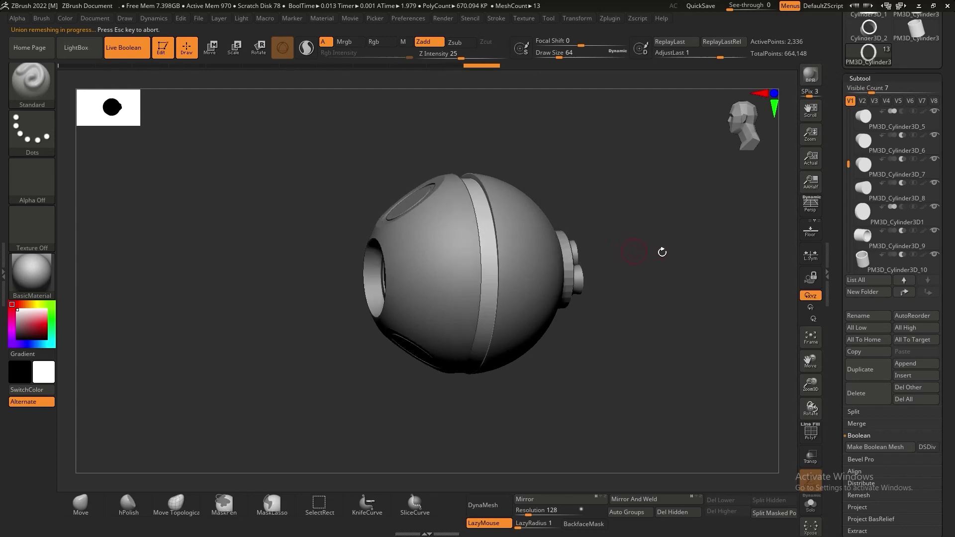
{"action": "left_click_drag", "start_coordinate": [837, 96], "coordinate": [836, 201]}
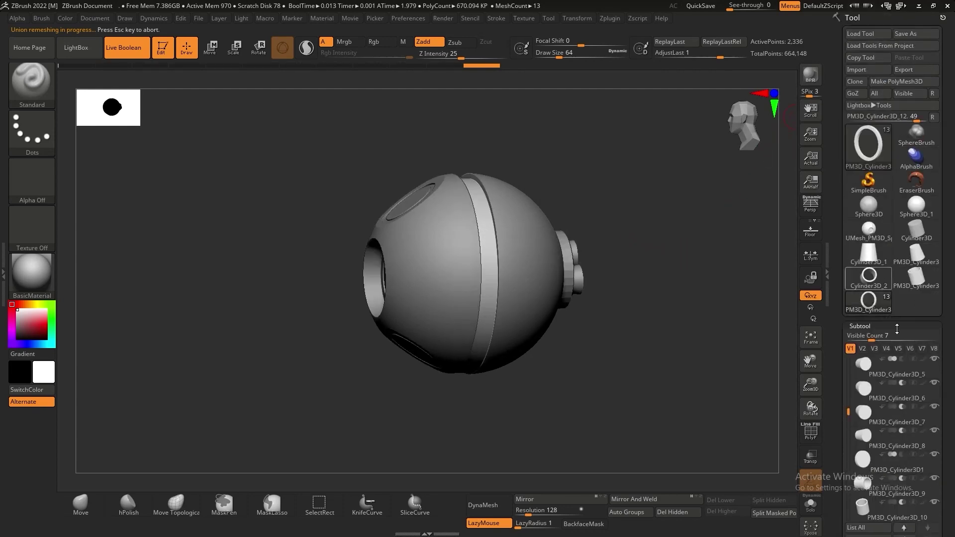
{"action": "left_click_drag", "start_coordinate": [841, 259], "coordinate": [865, 214]}
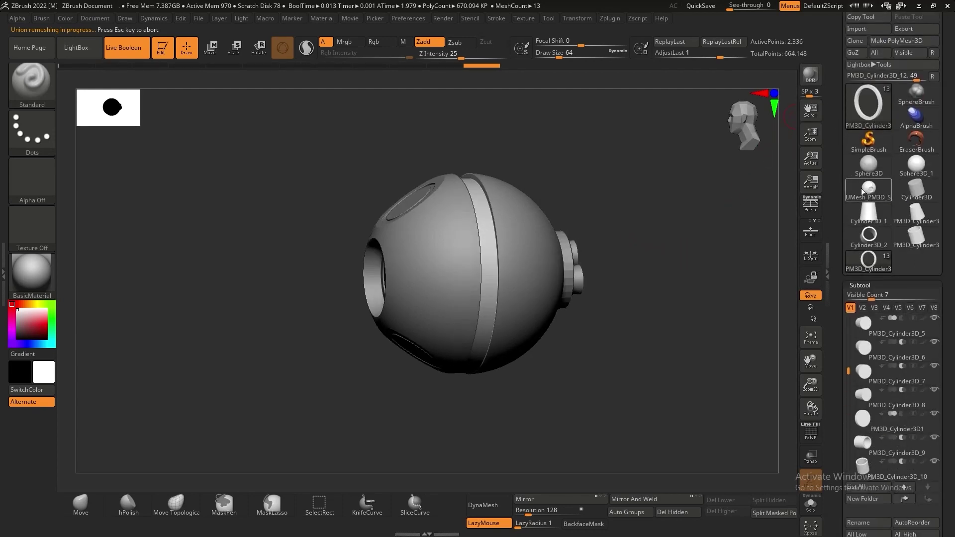
{"action": "mouse_move", "coordinate": [862, 194]}
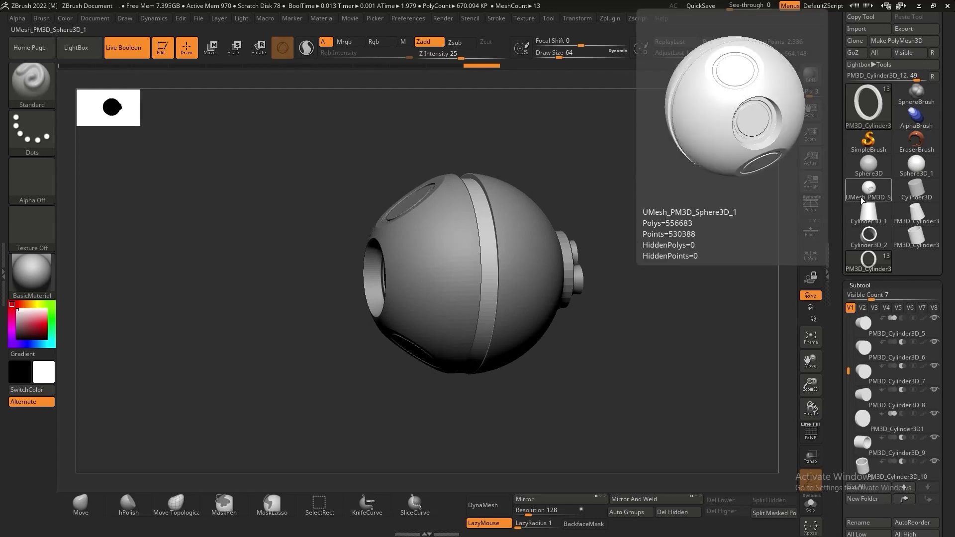
{"action": "left_click_drag", "start_coordinate": [714, 251], "coordinate": [746, 278]}
{"action": "mouse_move", "coordinate": [881, 200]}
{"action": "left_click_drag", "start_coordinate": [696, 239], "coordinate": [581, 260]}
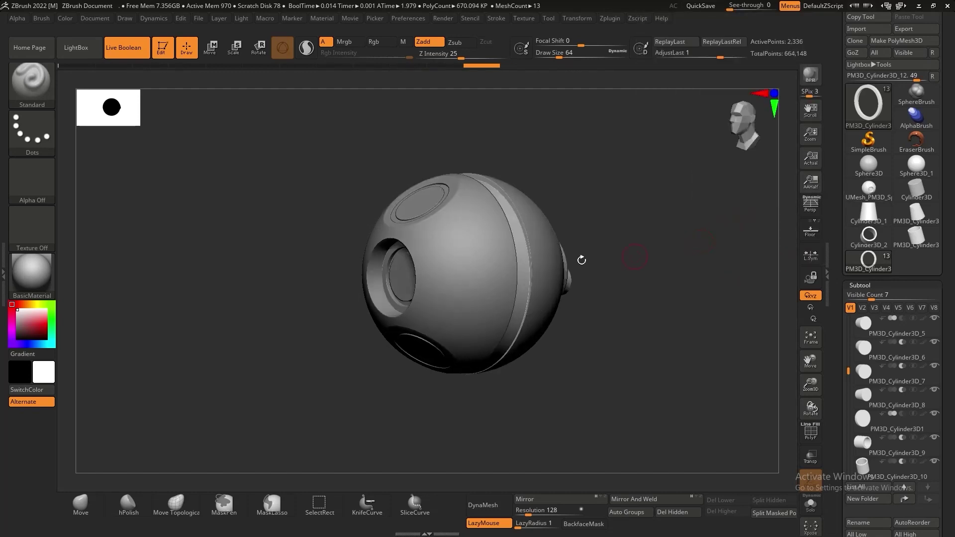
{"action": "left_click_drag", "start_coordinate": [835, 450], "coordinate": [844, 319]}
{"action": "left_click_drag", "start_coordinate": [836, 205], "coordinate": [839, 358]}
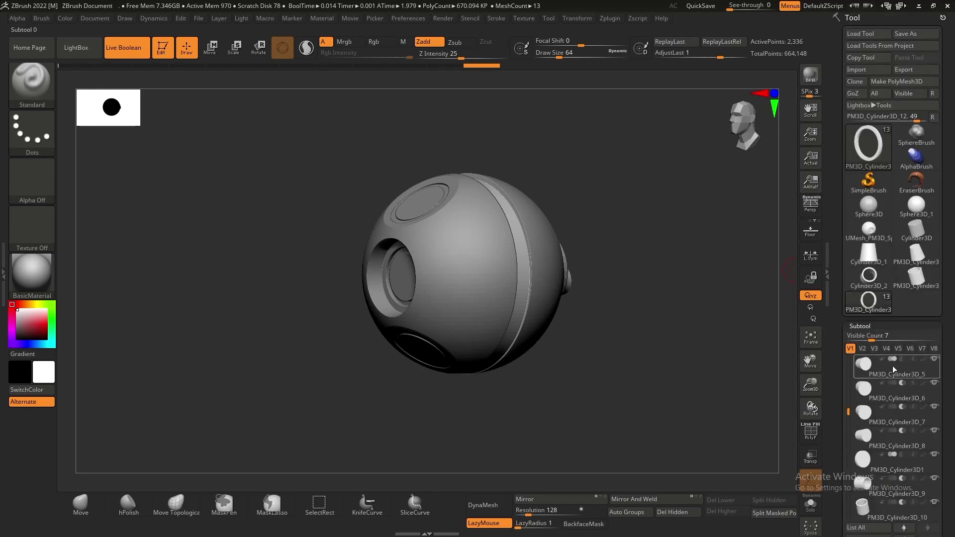
{"action": "left_click", "coordinate": [852, 239]}
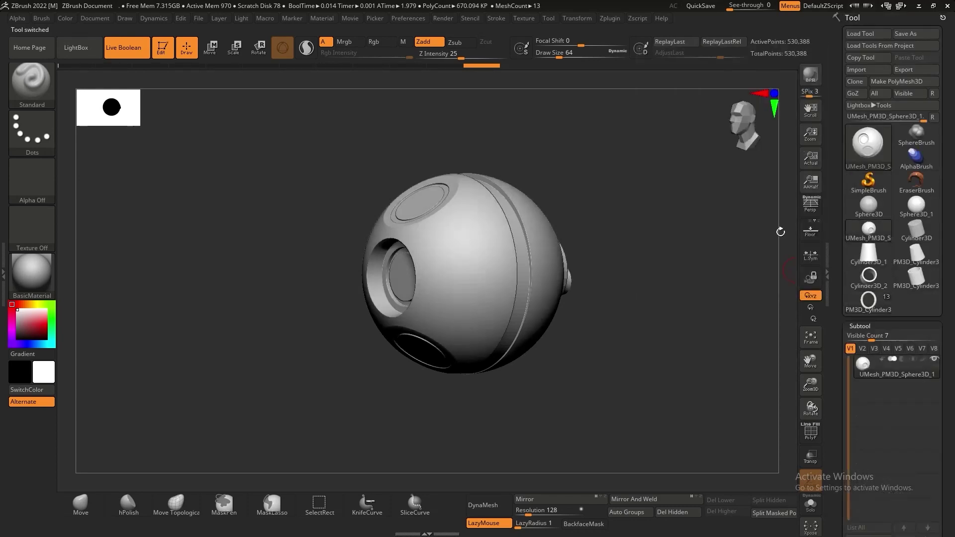
- Inspect the merged sphere from several angles and examine its topology with the polyframe display
{"action": "left_click_drag", "start_coordinate": [654, 251], "coordinate": [779, 429]}
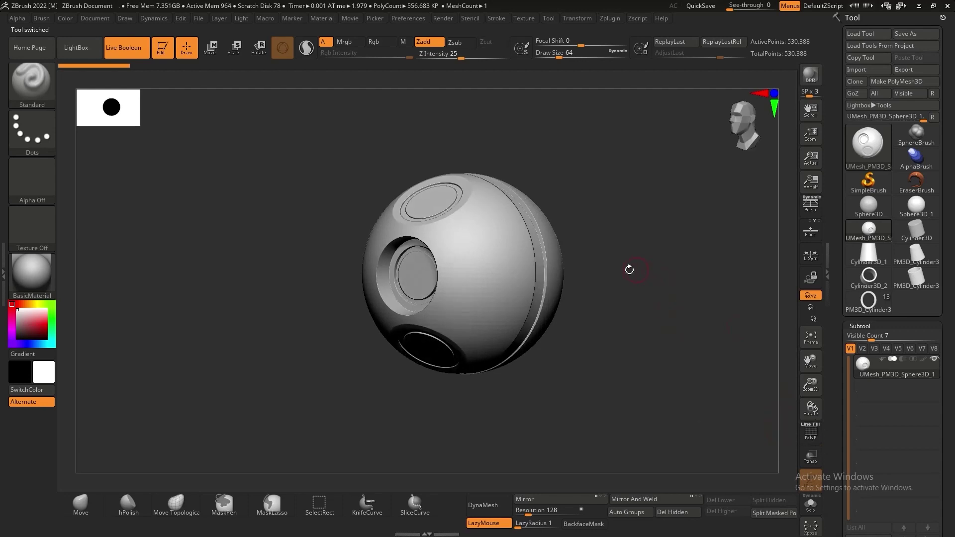
{"action": "left_click_drag", "start_coordinate": [688, 360], "coordinate": [636, 339]}
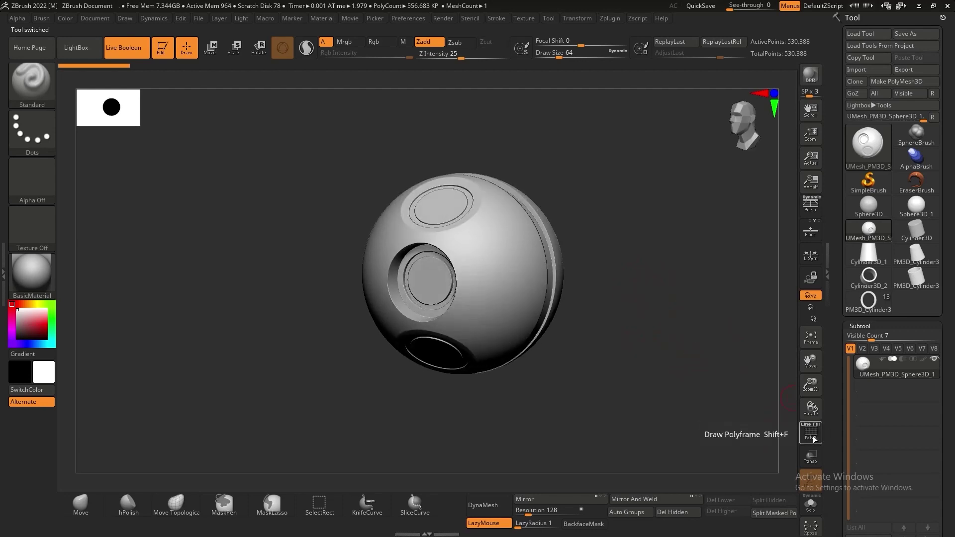
{"action": "left_click", "coordinate": [812, 436]}
{"action": "left_click_drag", "start_coordinate": [707, 364], "coordinate": [769, 413]}
{"action": "left_click", "coordinate": [810, 432]}
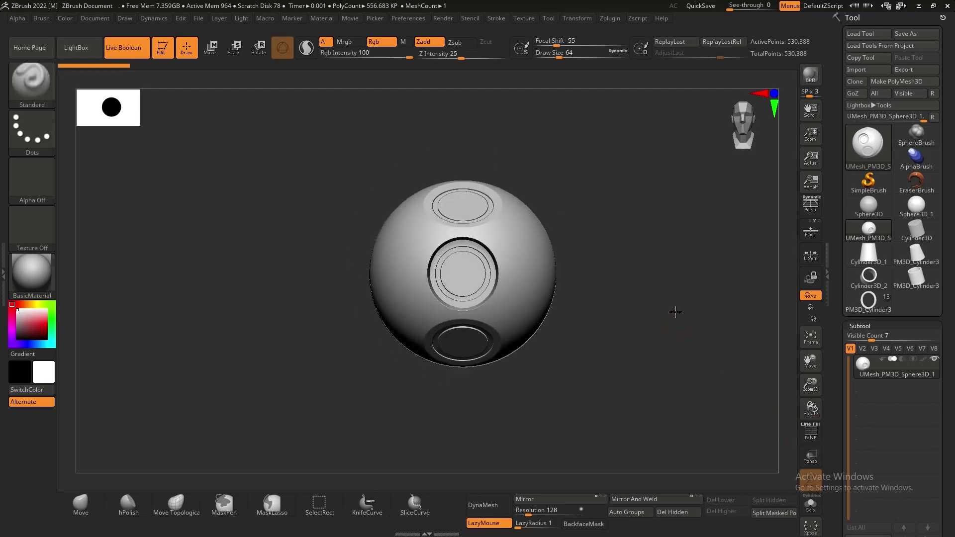
- Turn off Live Boolean and choose the Move brush with a draw size of about 30.7
{"action": "right_click_drag", "start_coordinate": [675, 312], "coordinate": [711, 364], "text": "ctrl"}
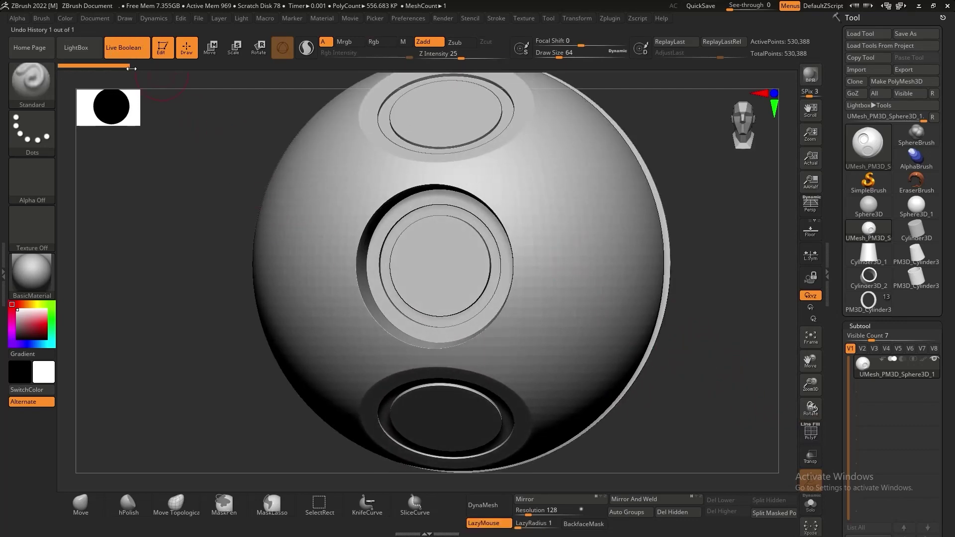
{"action": "key", "text": "b"}
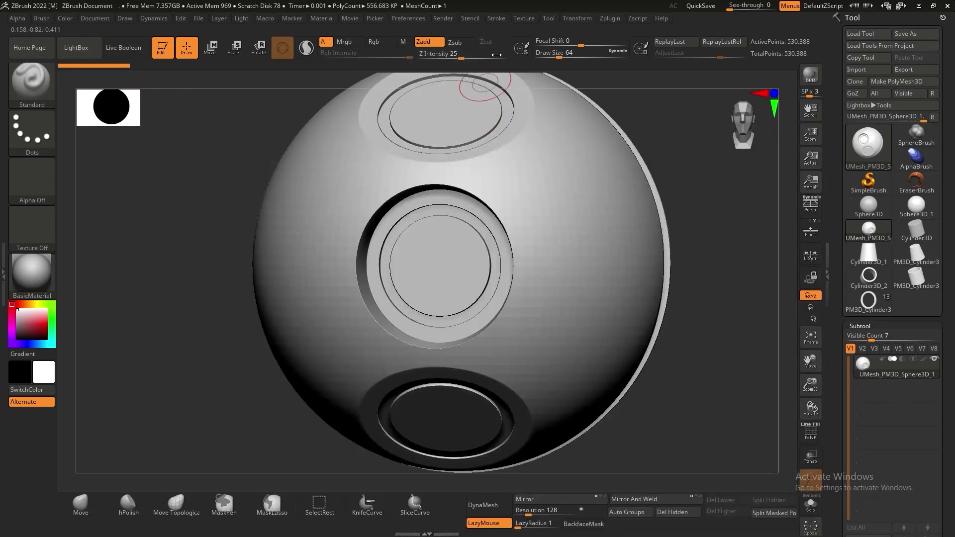
{"action": "key", "text": "b"}
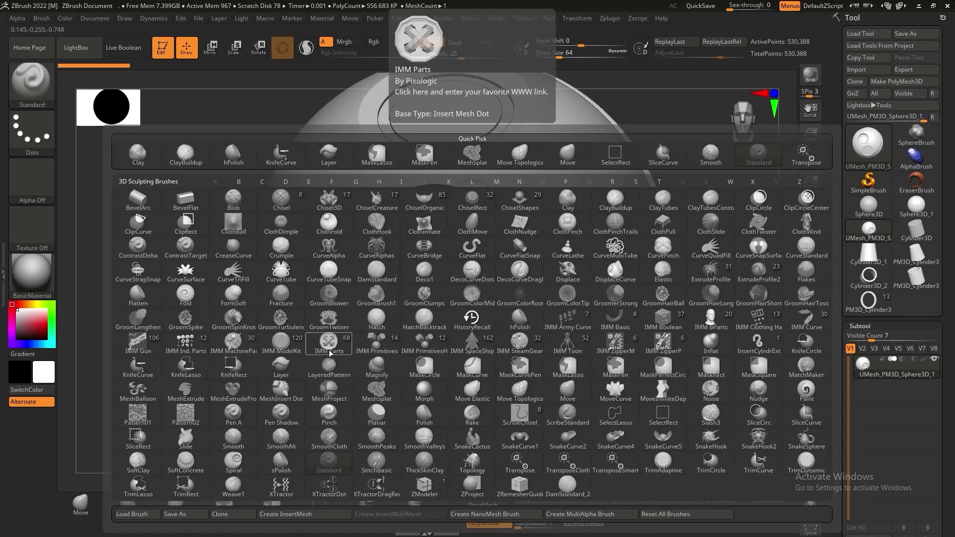
{"action": "left_click", "coordinate": [567, 153]}
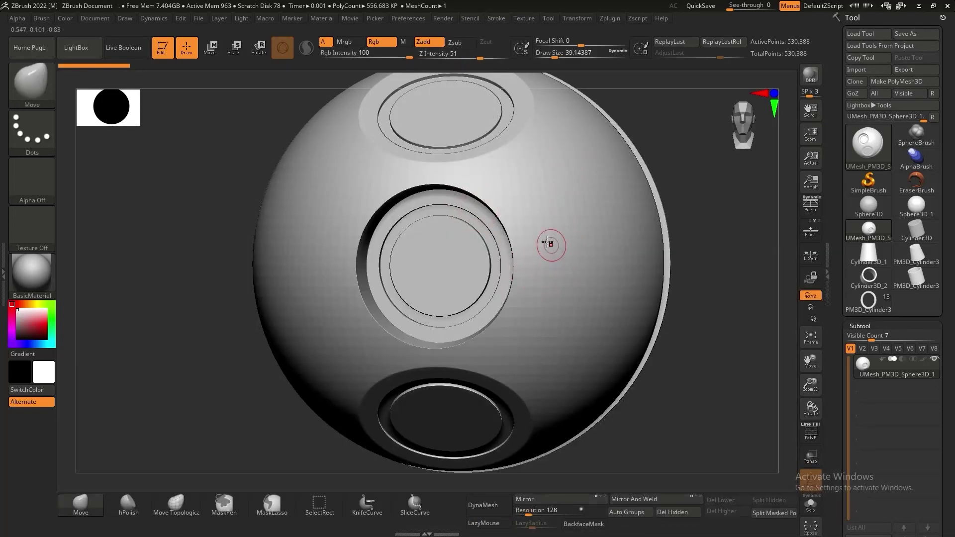
{"action": "key", "text": "s"}
- Try pushing three mirrored pairs of soft dents around the upper sides of the central recess
{"action": "left_click_drag", "start_coordinate": [537, 254], "coordinate": [530, 269]}
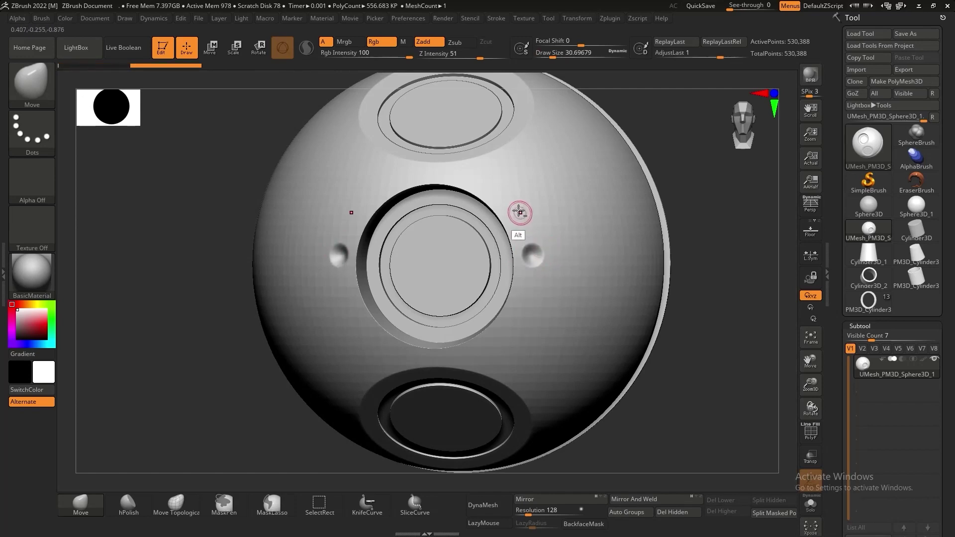
{"action": "left_click_drag", "start_coordinate": [525, 212], "coordinate": [522, 224], "text": "alt"}
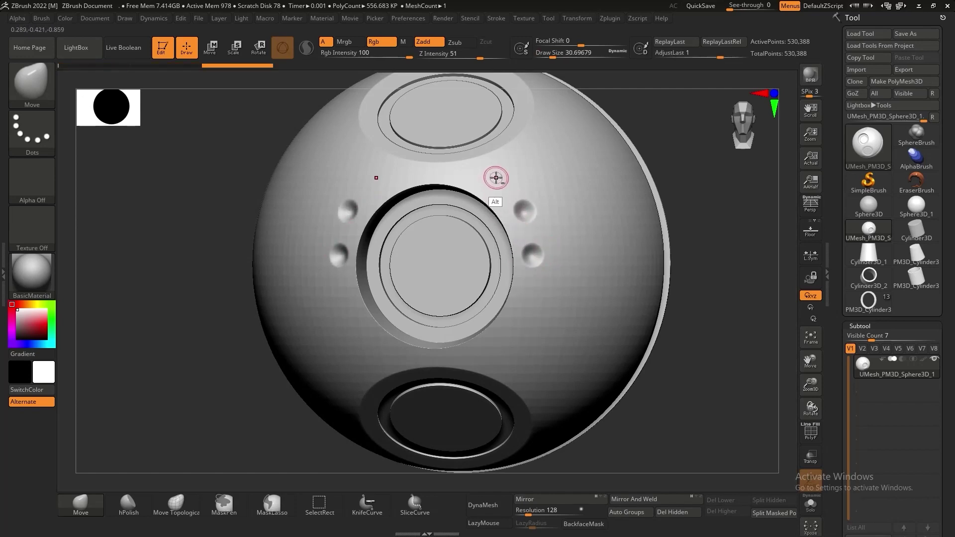
{"action": "left_click_drag", "start_coordinate": [495, 178], "coordinate": [491, 193], "text": "alt"}
{"action": "left_click_drag", "start_coordinate": [728, 234], "coordinate": [695, 231], "text": "alt"}
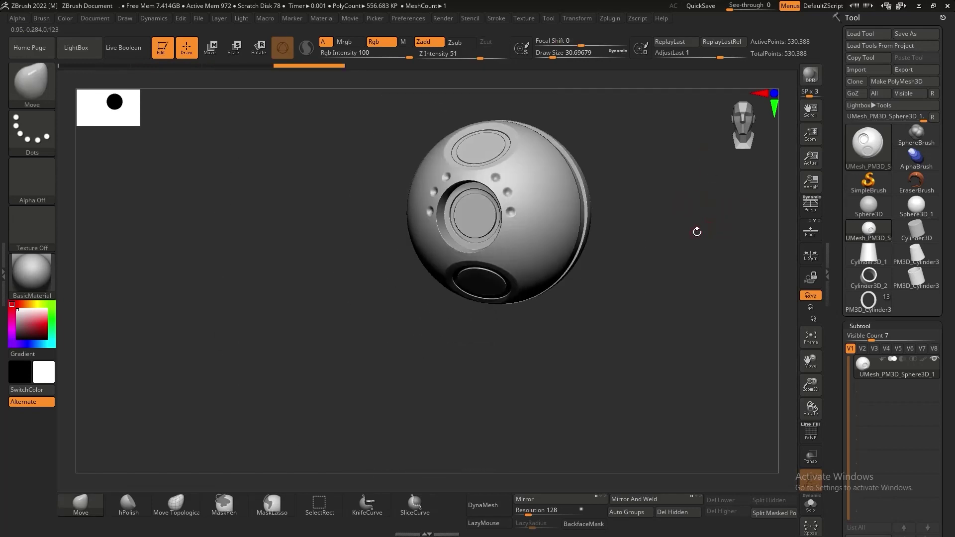
{"action": "left_click_drag", "start_coordinate": [710, 269], "coordinate": [741, 314], "text": "alt"}
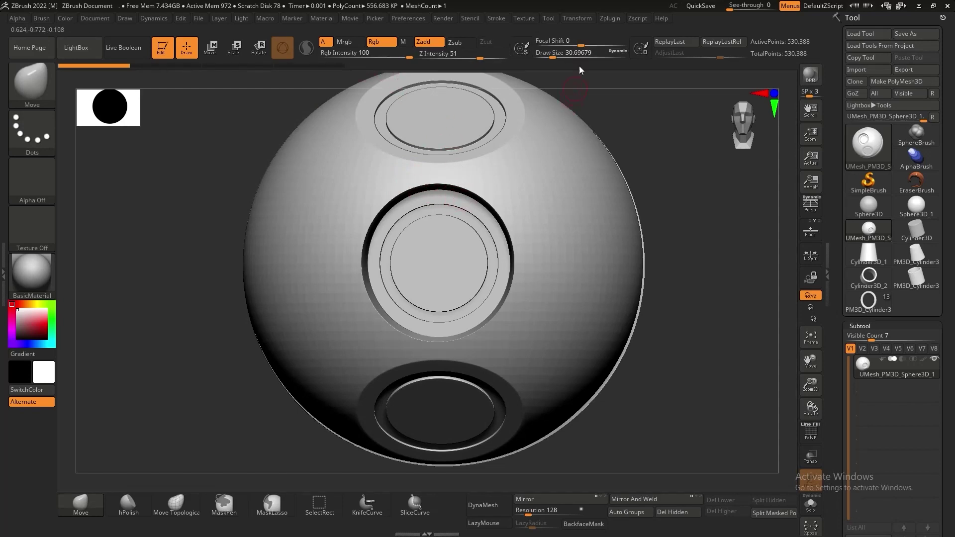
- Set the Move brush's focal shift to -60 and push three mirrored pairs of crisp dents around the central recess
{"action": "left_click_drag", "start_coordinate": [578, 43], "coordinate": [566, 45]}
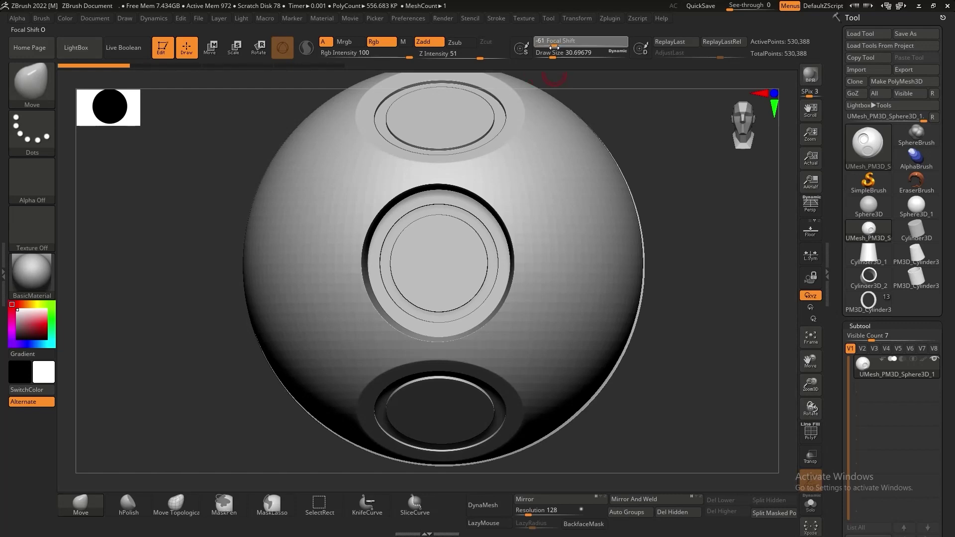
{"action": "left_click_drag", "start_coordinate": [553, 47], "coordinate": [554, 47]}
{"action": "left_click", "coordinate": [533, 258], "text": "alt"}
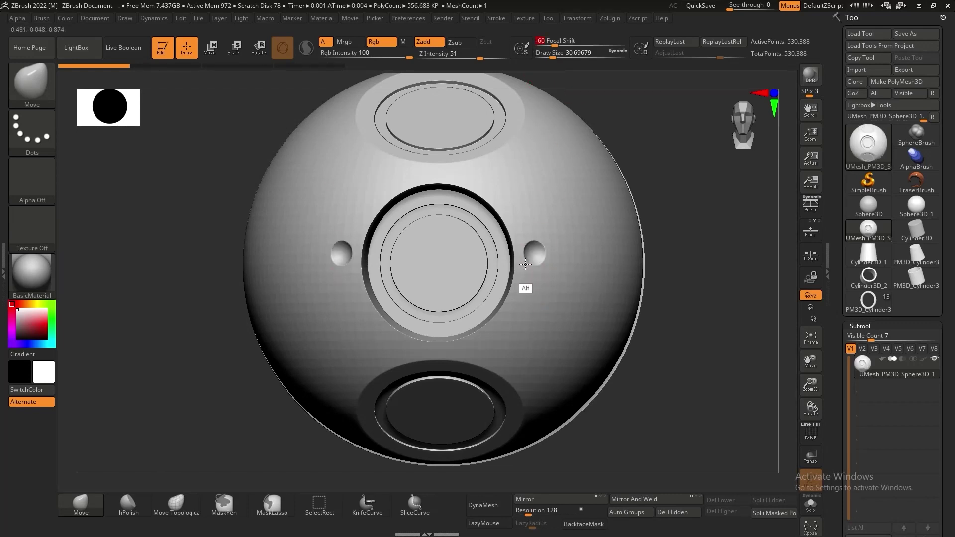
{"action": "left_click", "coordinate": [525, 210], "text": "alt"}
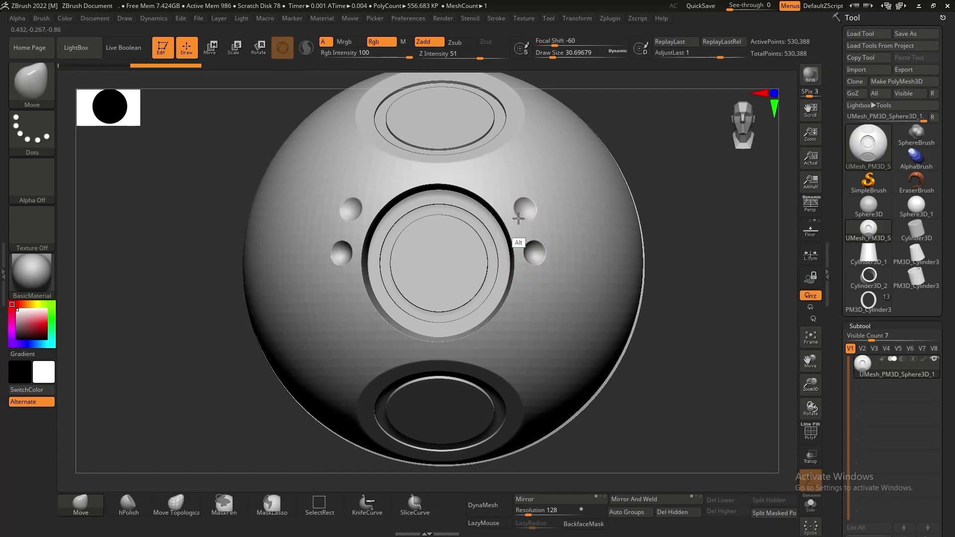
{"action": "left_click", "coordinate": [497, 180], "text": "alt"}
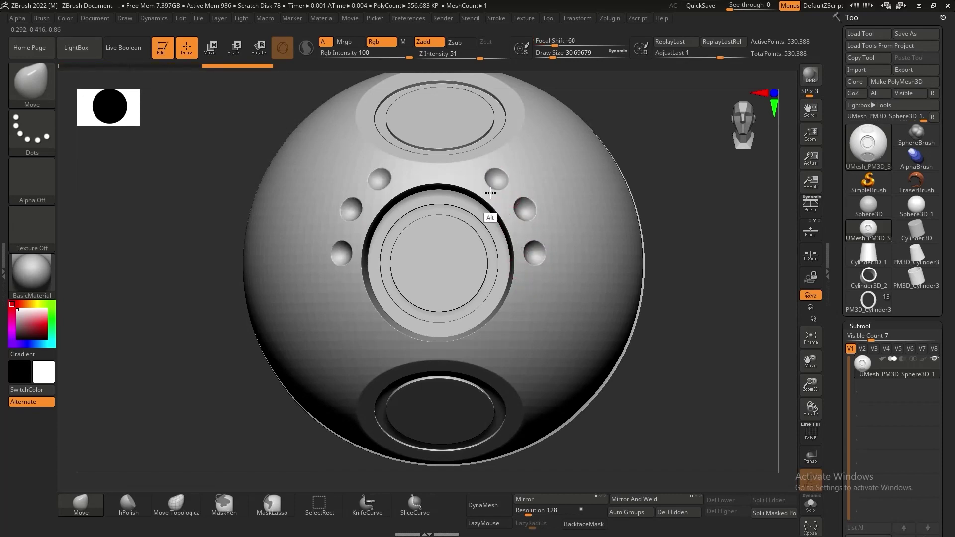
- Push a mirrored pair of small dents between the upper facet and the band
{"action": "mouse_move", "coordinate": [678, 196]}
{"action": "left_mouse_down"}
{"action": "mouse_move", "coordinate": [713, 233]}
{"action": "mouse_move", "coordinate": [711, 254]}
{"action": "mouse_move", "coordinate": [718, 153]}
{"action": "left_mouse_up"}
{"action": "left_click", "coordinate": [555, 135], "text": "alt"}
{"action": "left_click_drag", "start_coordinate": [755, 220], "coordinate": [656, 254]}
{"action": "left_click_drag", "start_coordinate": [736, 267], "coordinate": [735, 302]}
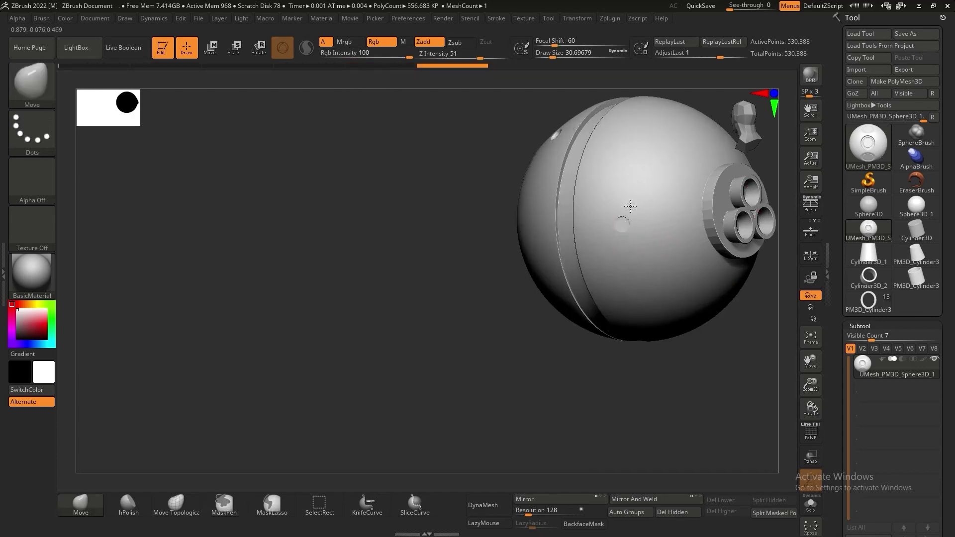
- Undo the last small dent, enlarge the brush to about 73.9 and push larger mirrored dents into the rear half's sides and top
{"action": "key", "text": "ctrl+z"}
{"action": "key", "text": "bracketright"}
{"action": "key", "text": "bracketright"}
{"action": "key", "text": "bracketright"}
{"action": "key", "text": "bracketright"}
{"action": "mouse_move", "coordinate": [625, 228]}
{"action": "left_mouse_down", "text": "alt"}
{"action": "mouse_move", "coordinate": [626, 219]}
{"action": "mouse_move", "coordinate": [614, 245]}
{"action": "left_mouse_up", "text": "alt"}
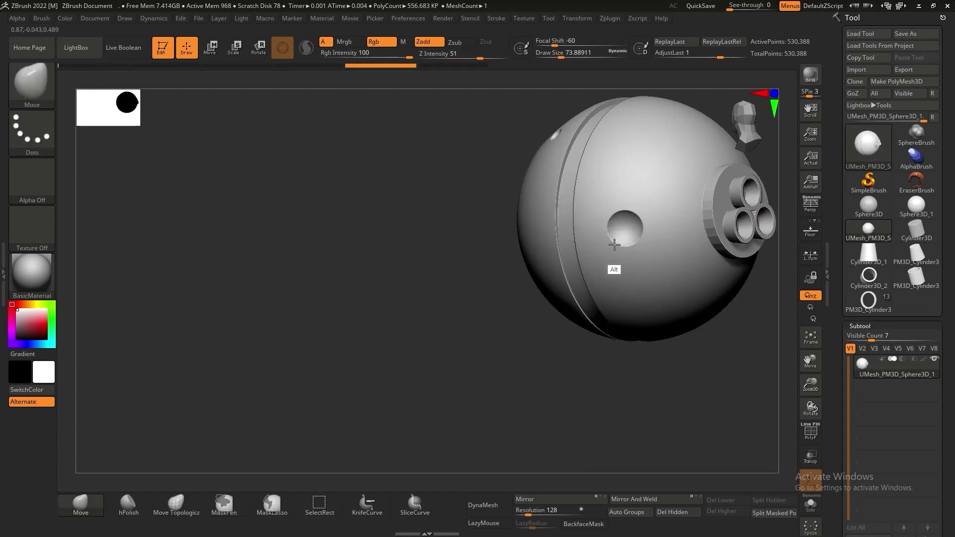
{"action": "left_click_drag", "start_coordinate": [581, 340], "coordinate": [374, 369]}
{"action": "left_click_drag", "start_coordinate": [355, 367], "coordinate": [397, 400]}
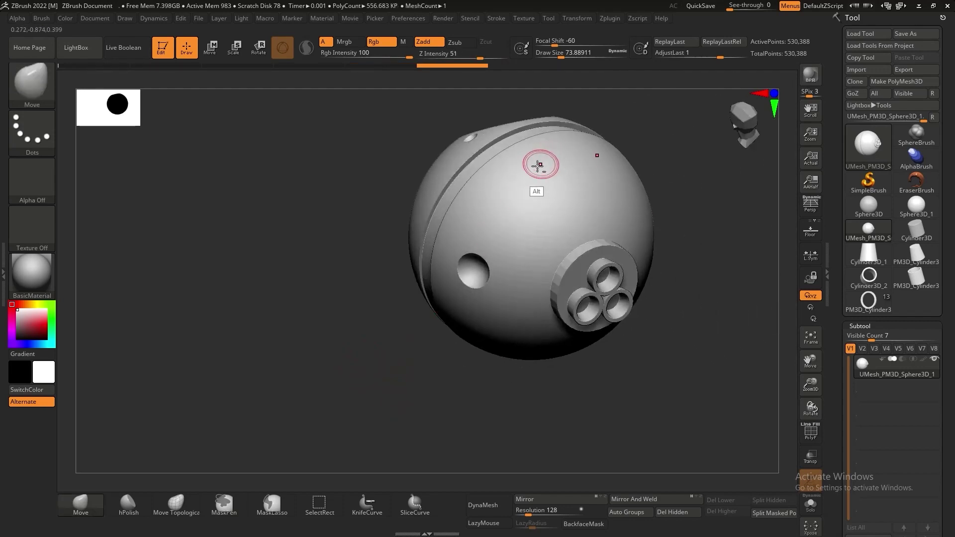
{"action": "mouse_move", "coordinate": [538, 165]}
{"action": "left_mouse_down", "text": "alt"}
{"action": "mouse_move", "coordinate": [544, 172]}
{"action": "mouse_move", "coordinate": [543, 153]}
{"action": "left_mouse_up", "text": "alt"}
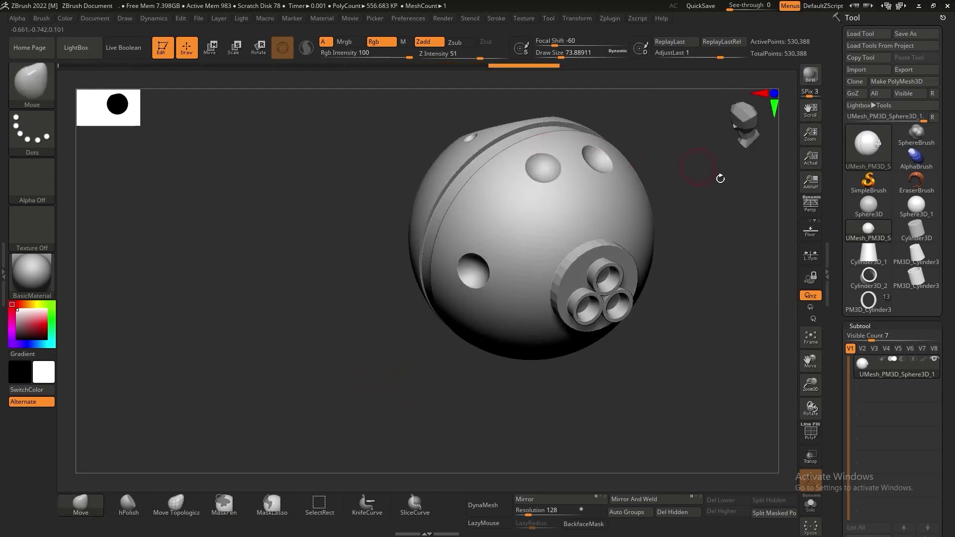
- Render the dented sphere with BPR and view it from the front and side
{"action": "left_click_drag", "start_coordinate": [720, 178], "coordinate": [679, 253]}
{"action": "left_click", "coordinate": [809, 75]}
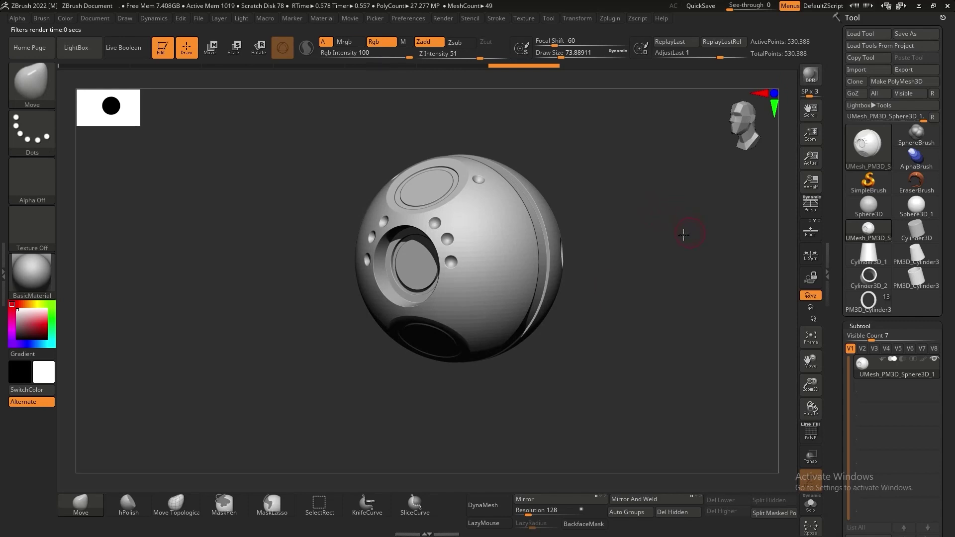
{"action": "left_click_drag", "start_coordinate": [682, 234], "coordinate": [487, 273]}
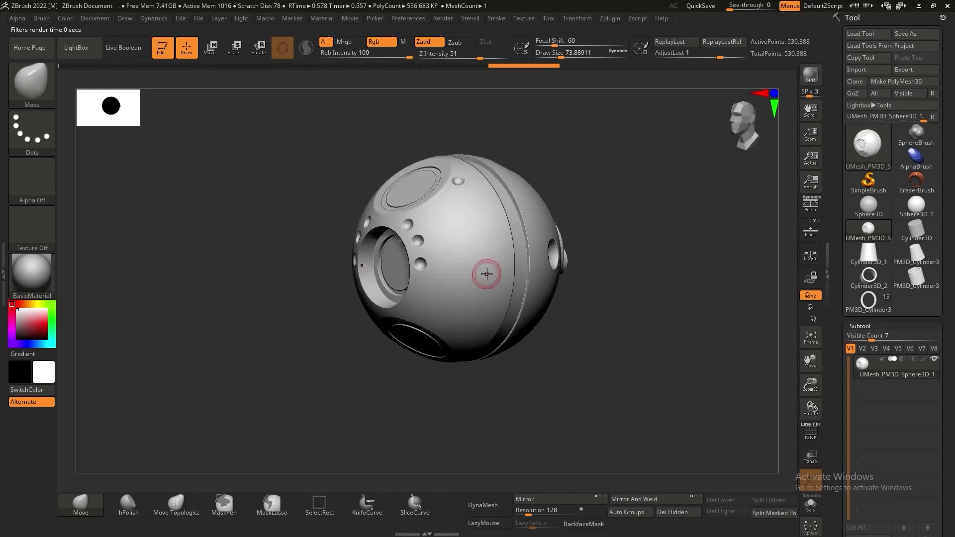